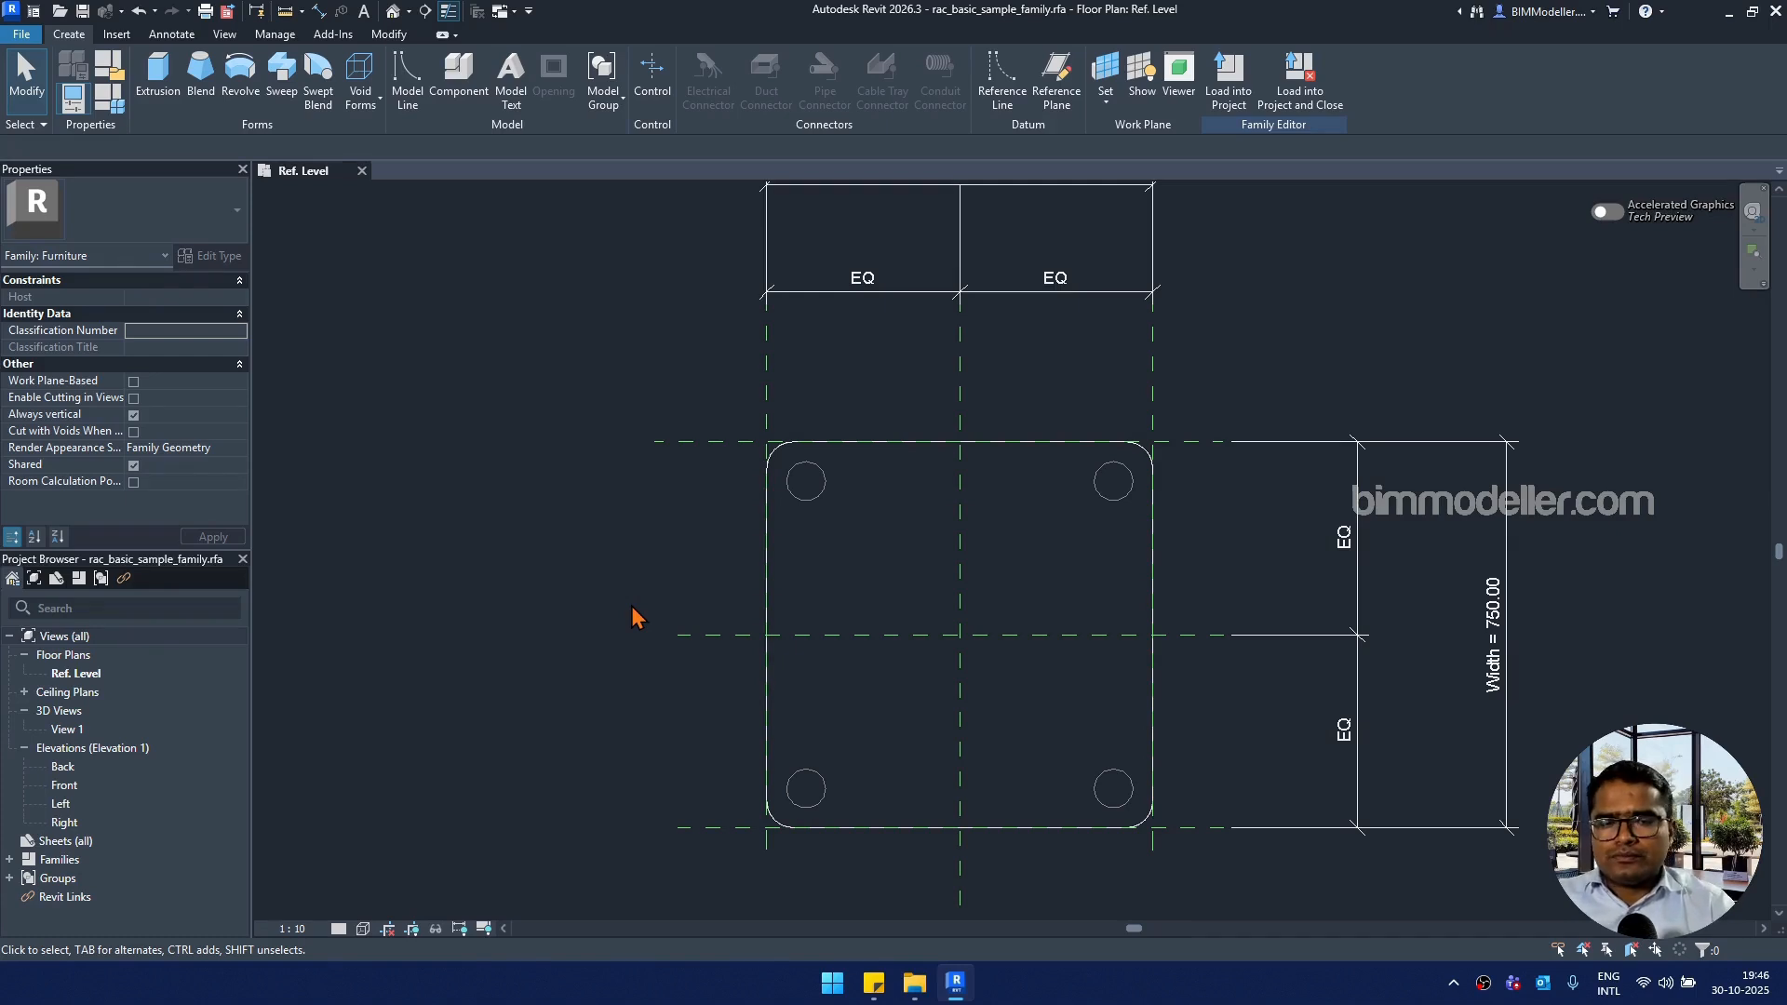
Step: Examine the furniture family's type list and its parameters, including the naming prompt for a new type
click(117, 34)
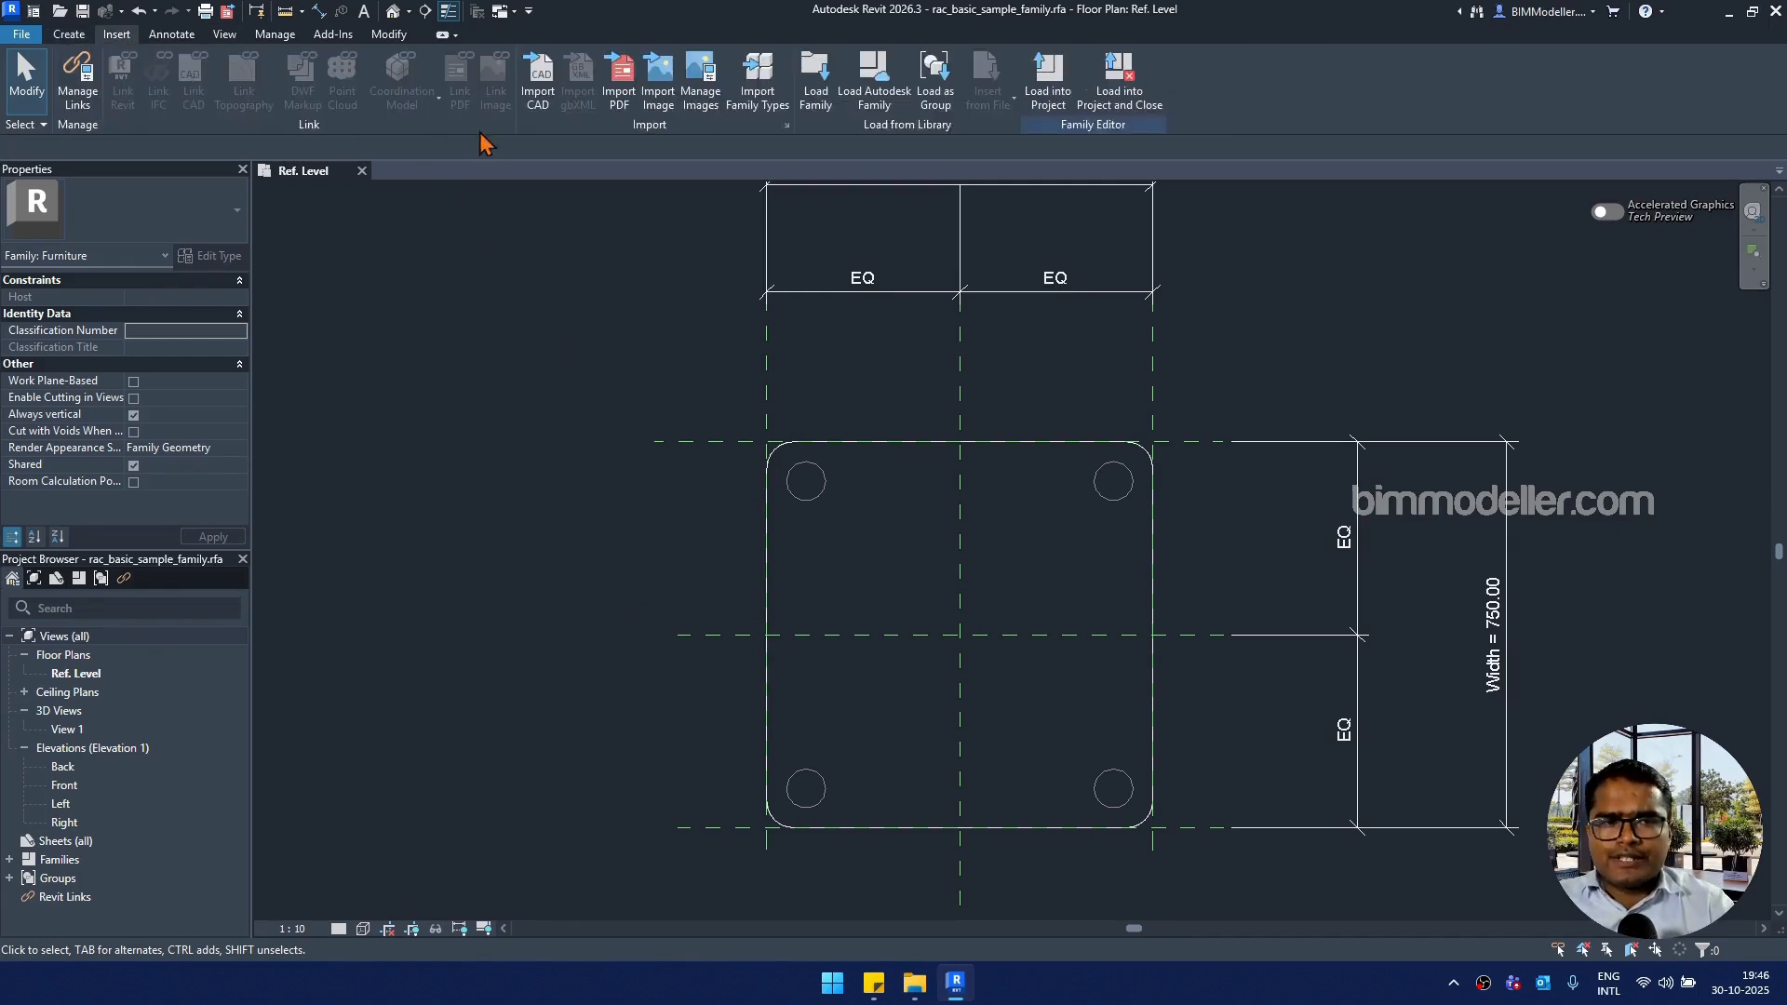
click(76, 37)
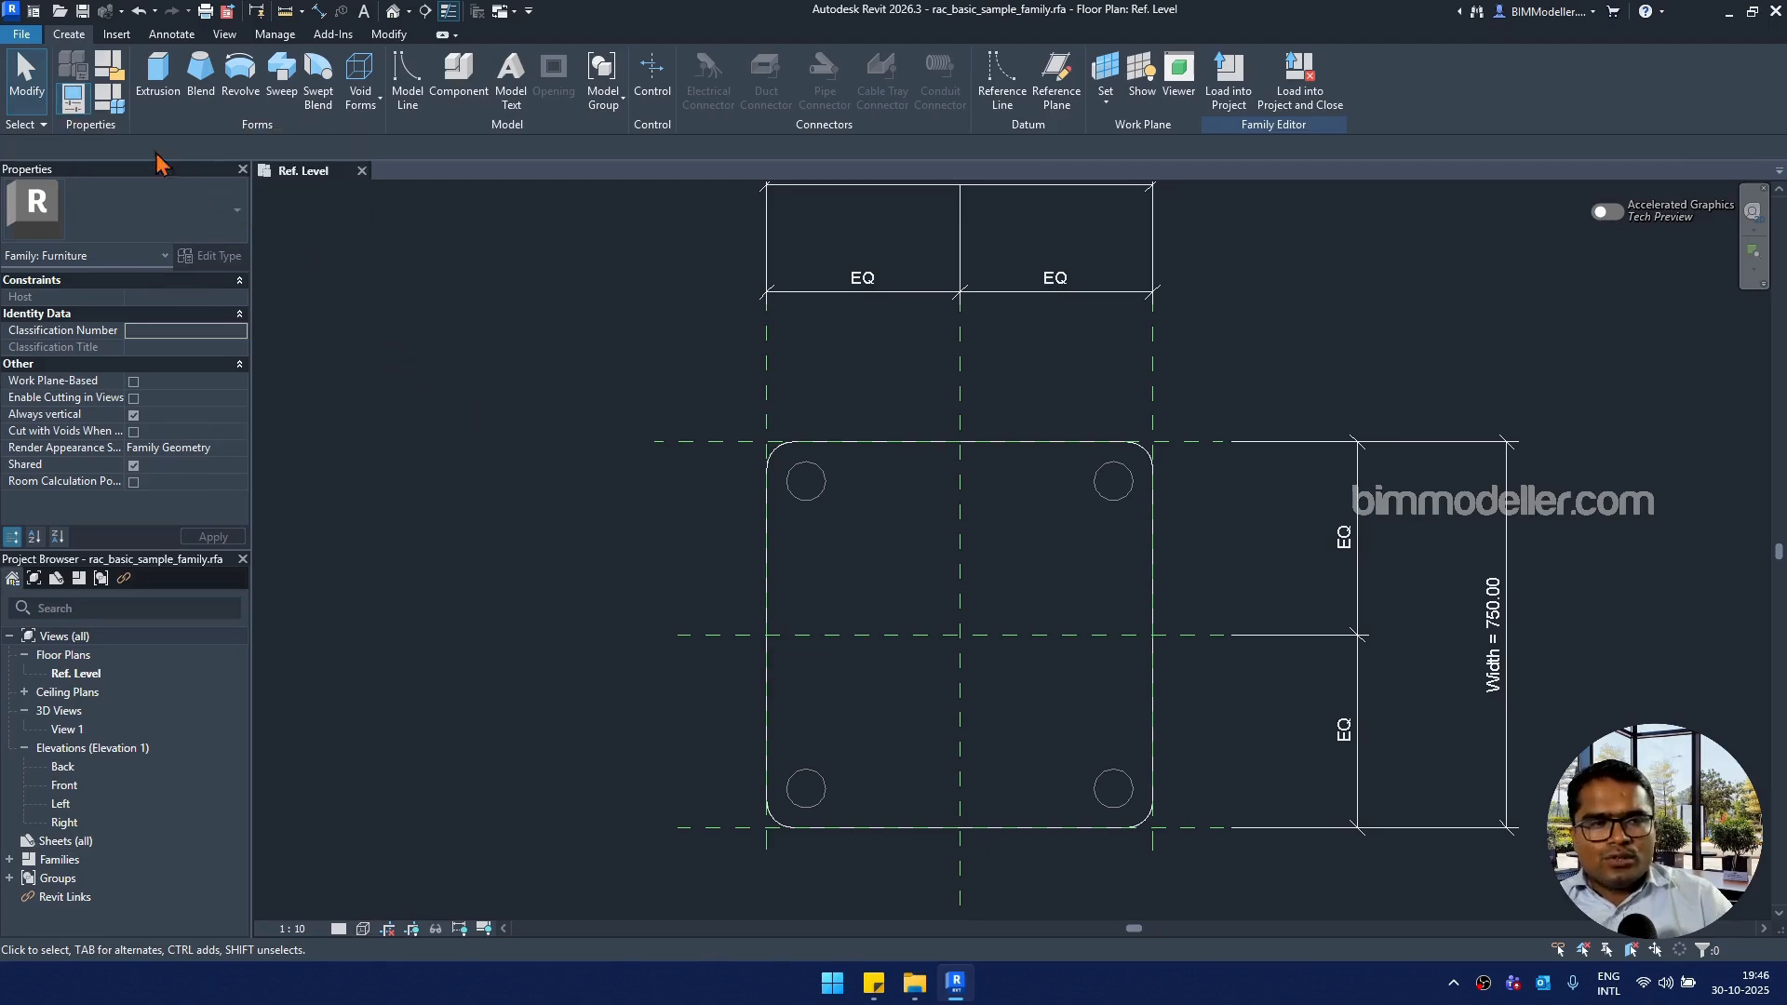
click(107, 96)
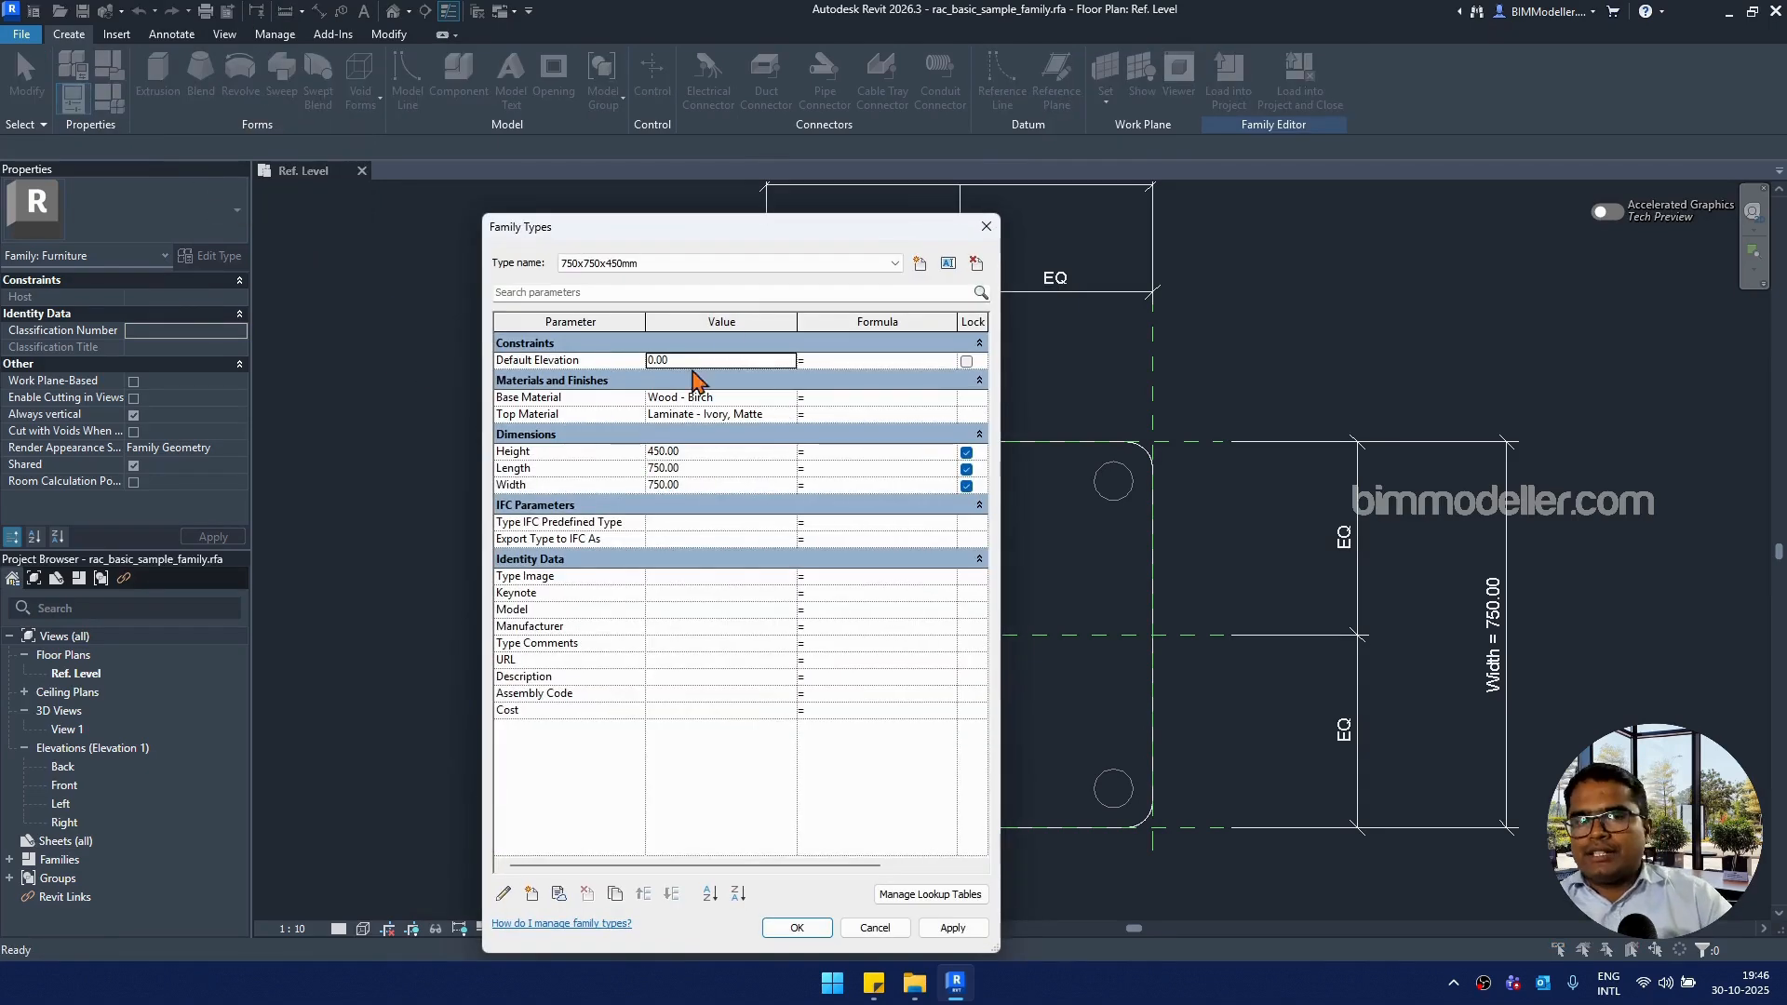
click(757, 264)
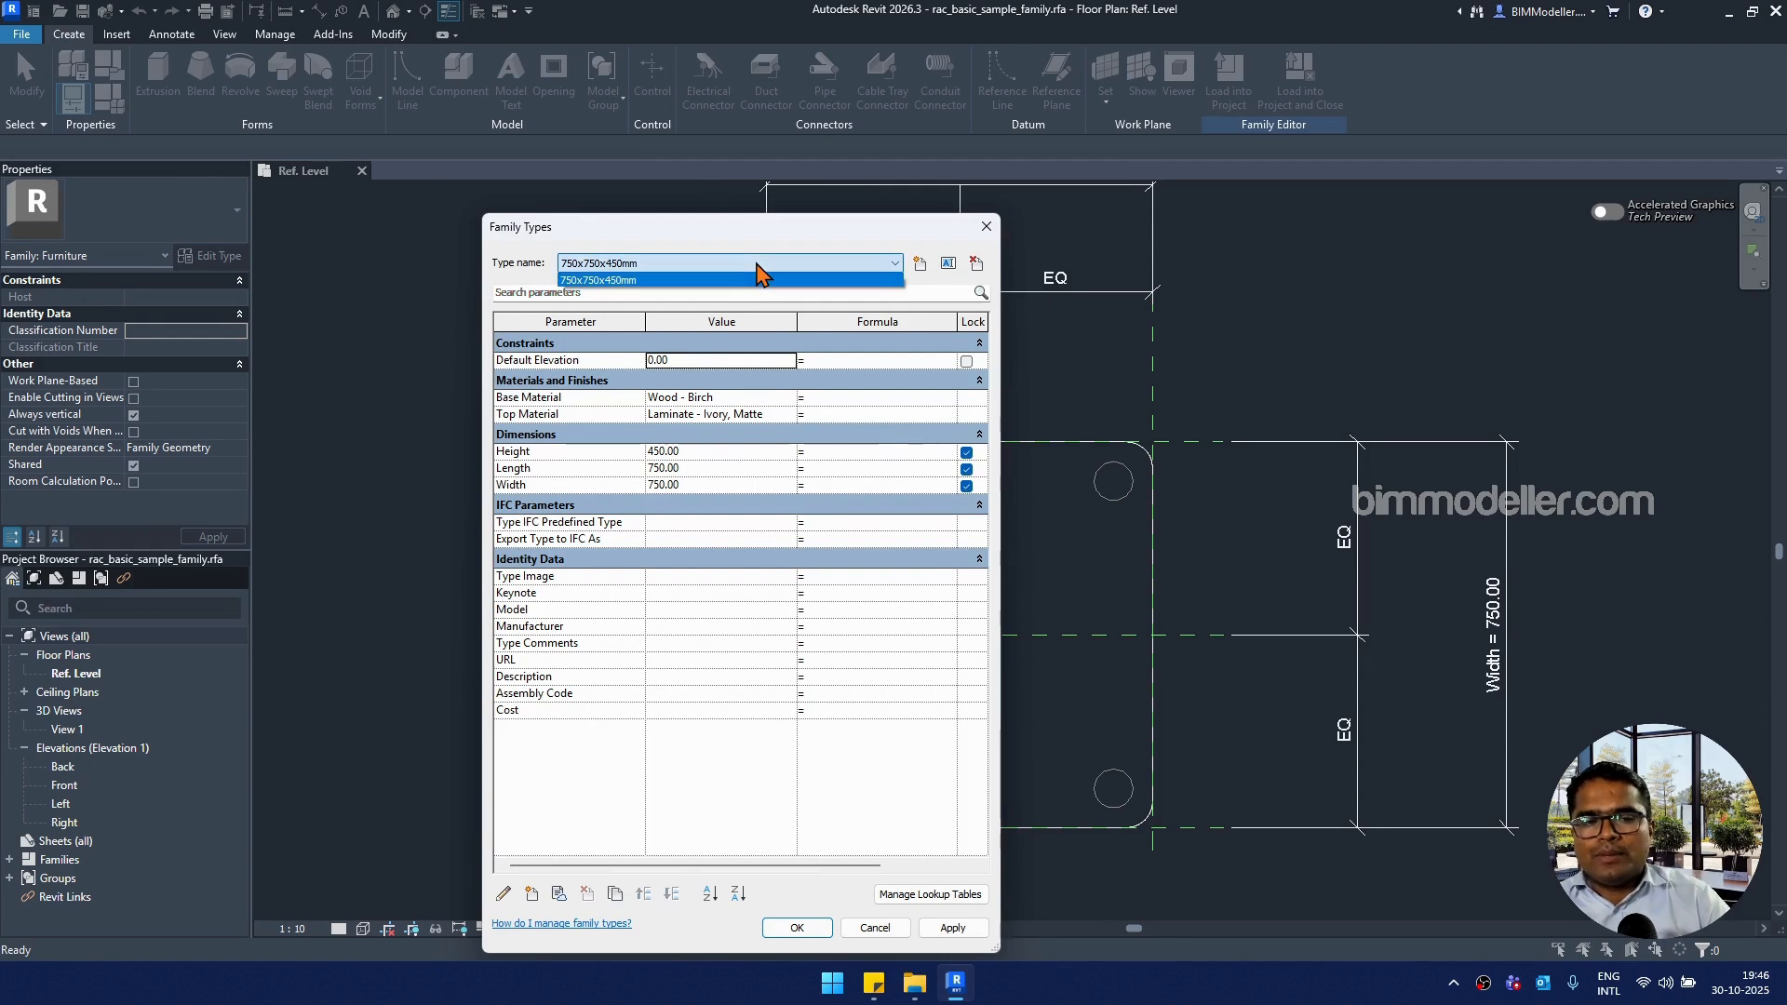
click(758, 279)
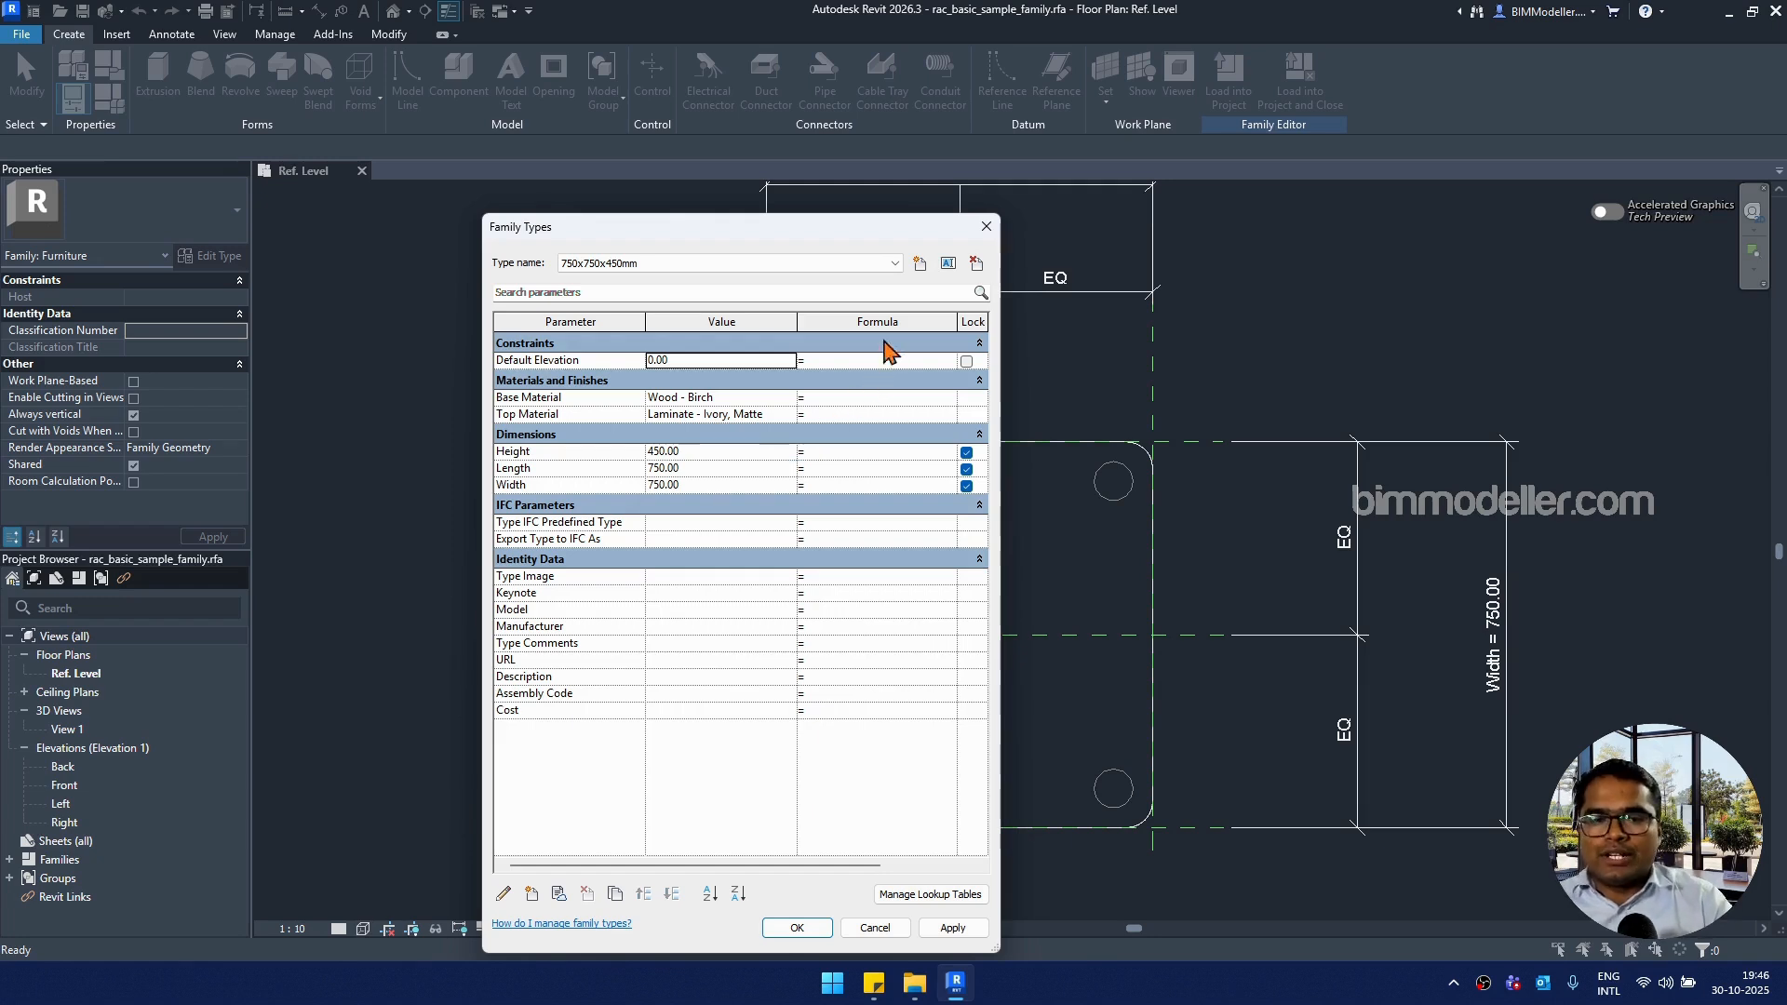
click(920, 264)
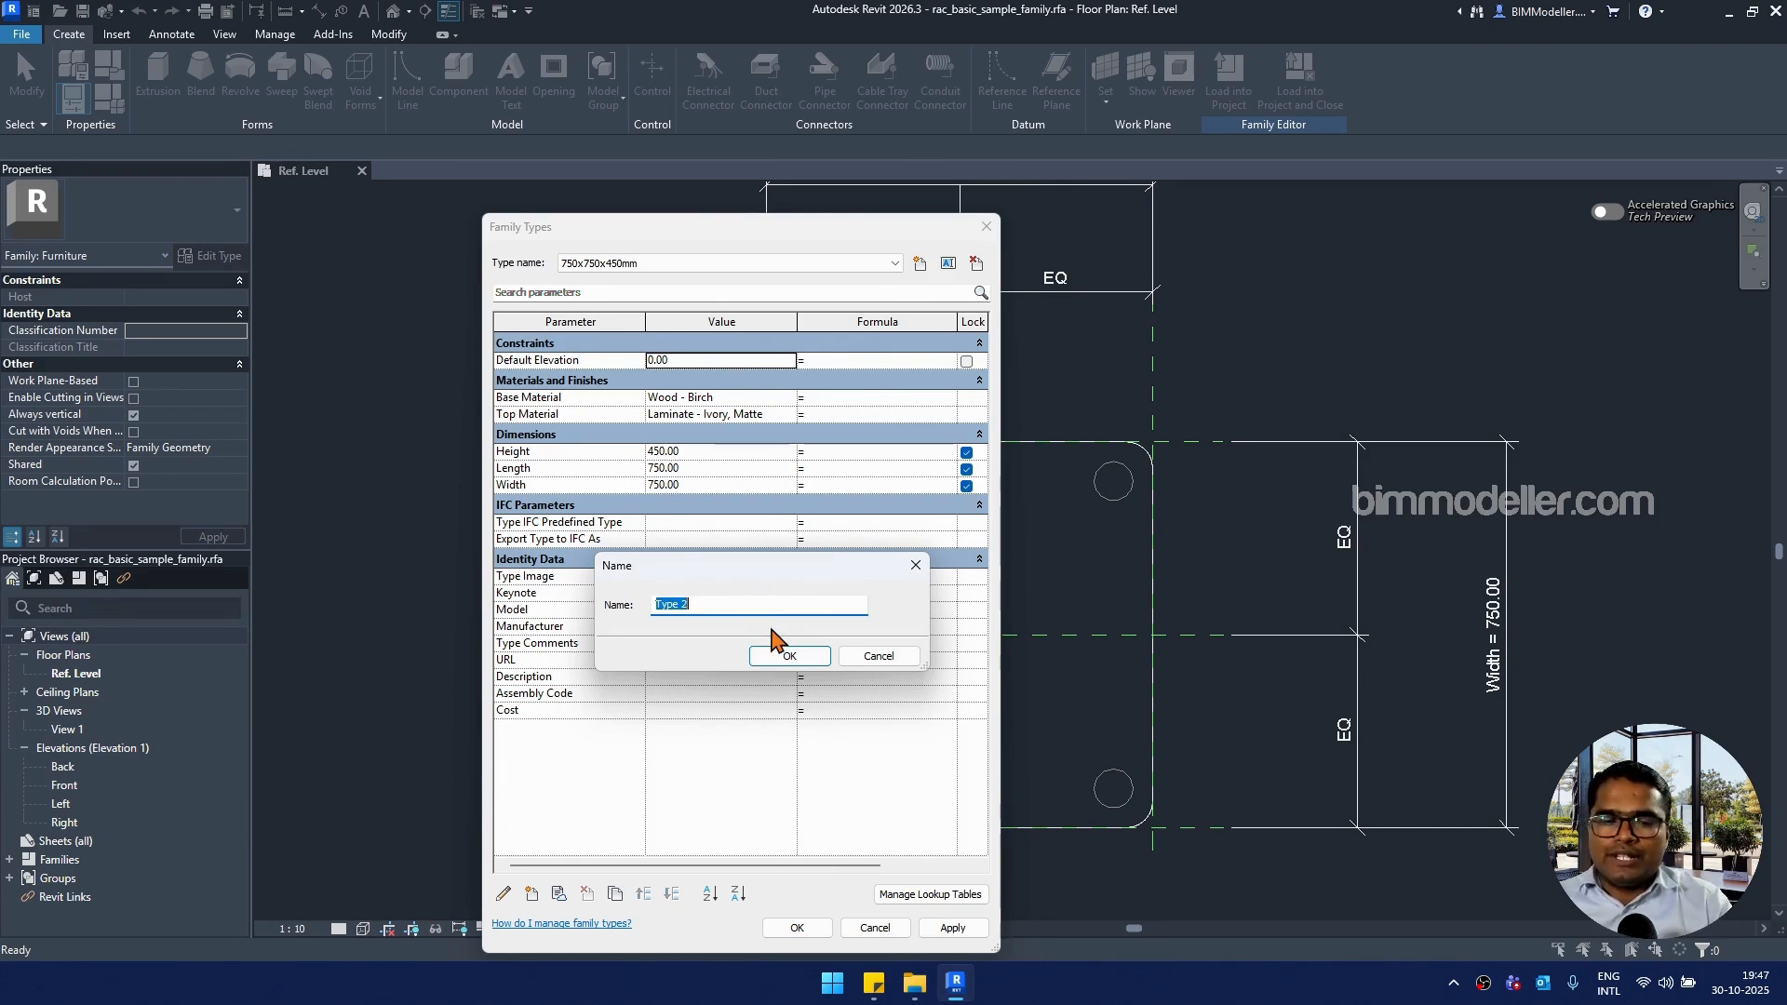
click(780, 653)
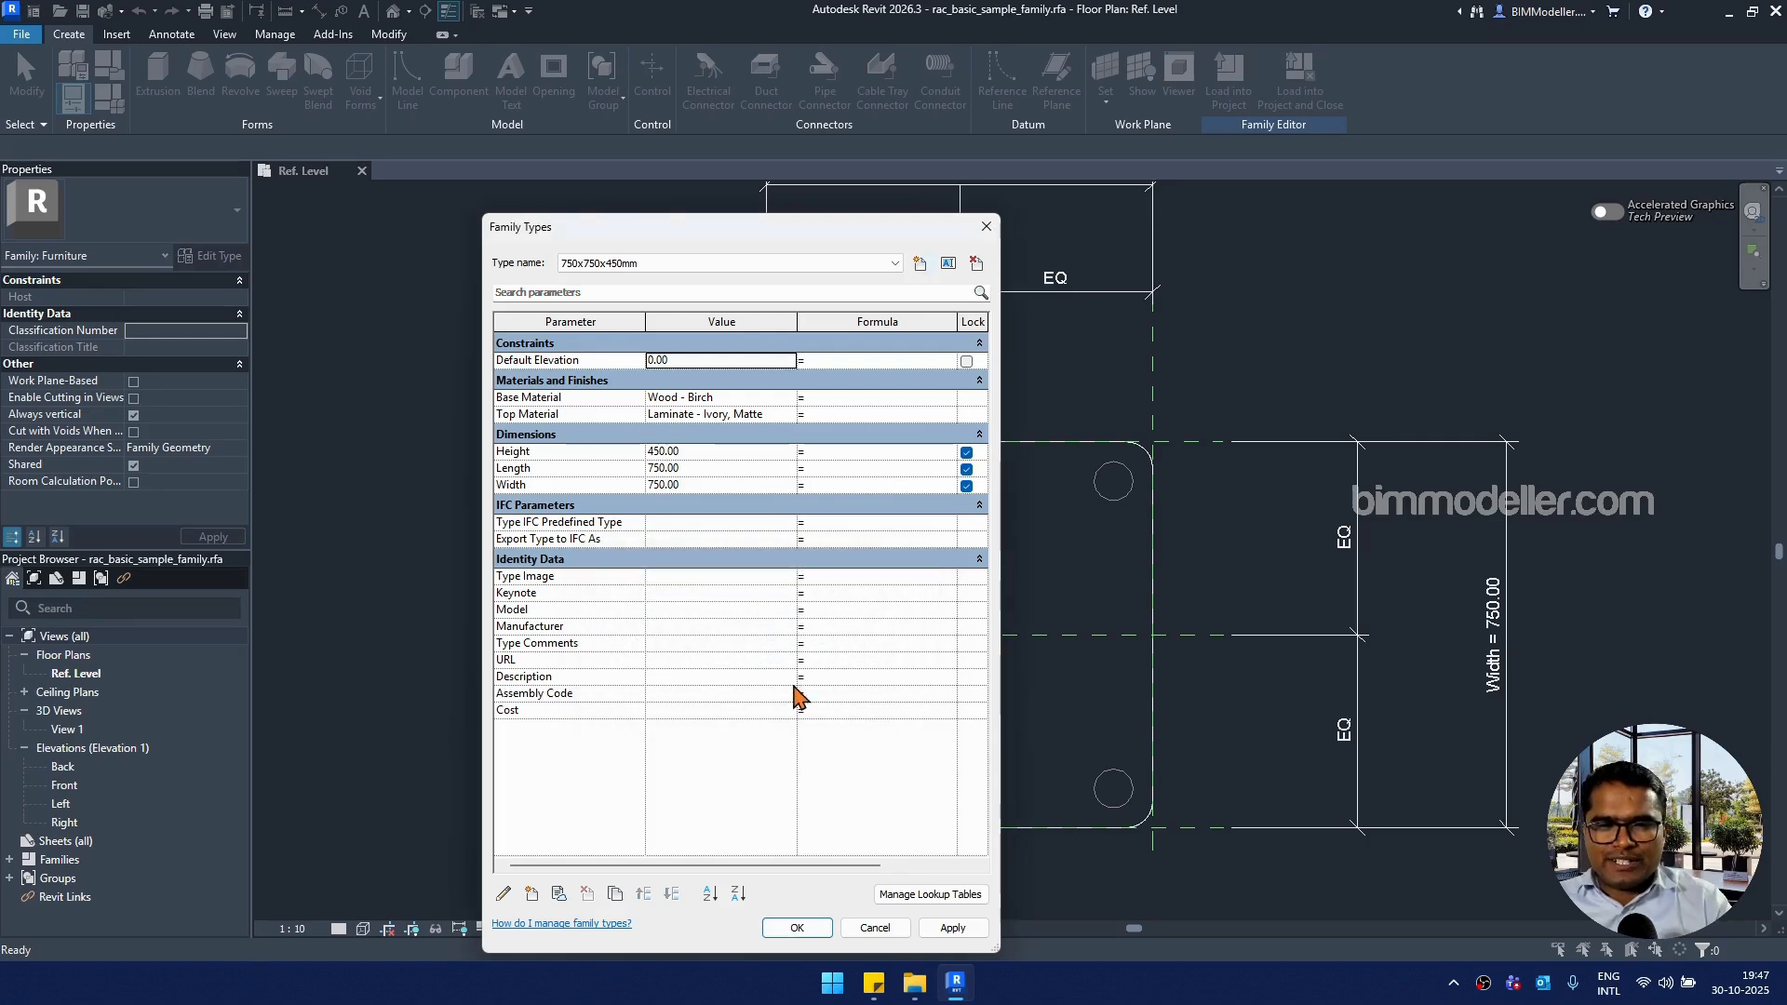
click(796, 926)
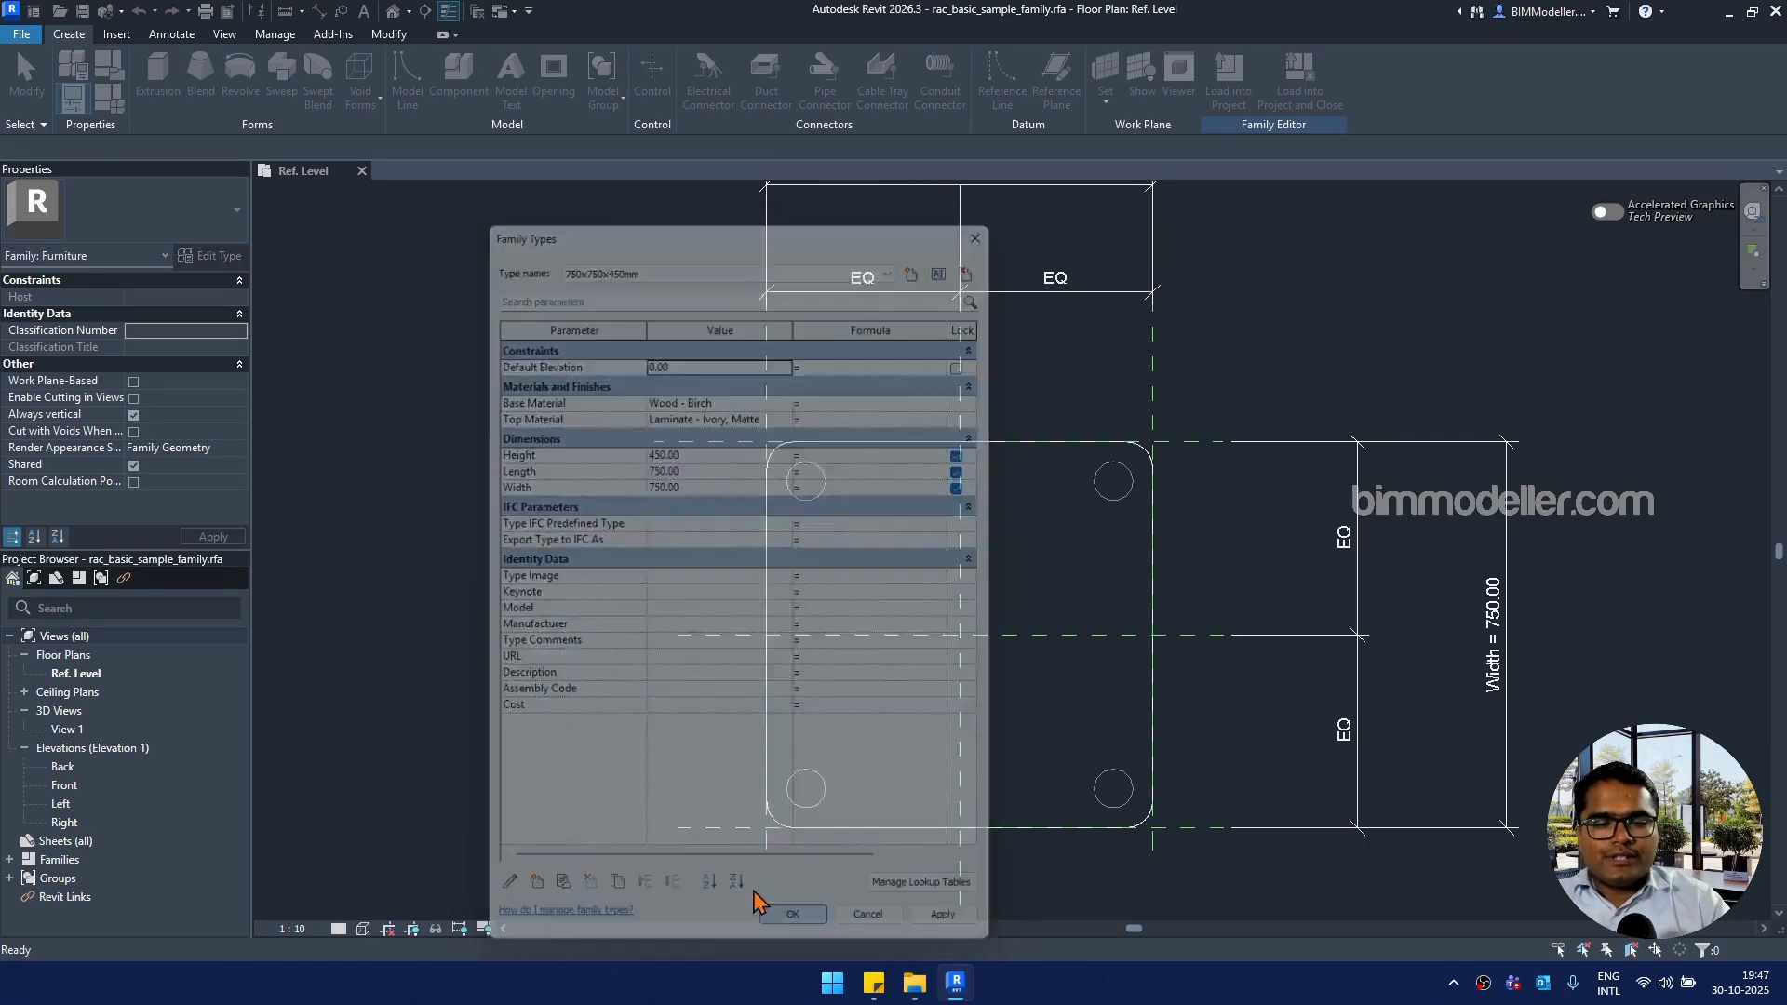
Step: Export the family types to the Desktop as the text file rac_basic_sample_family.txt
click(20, 33)
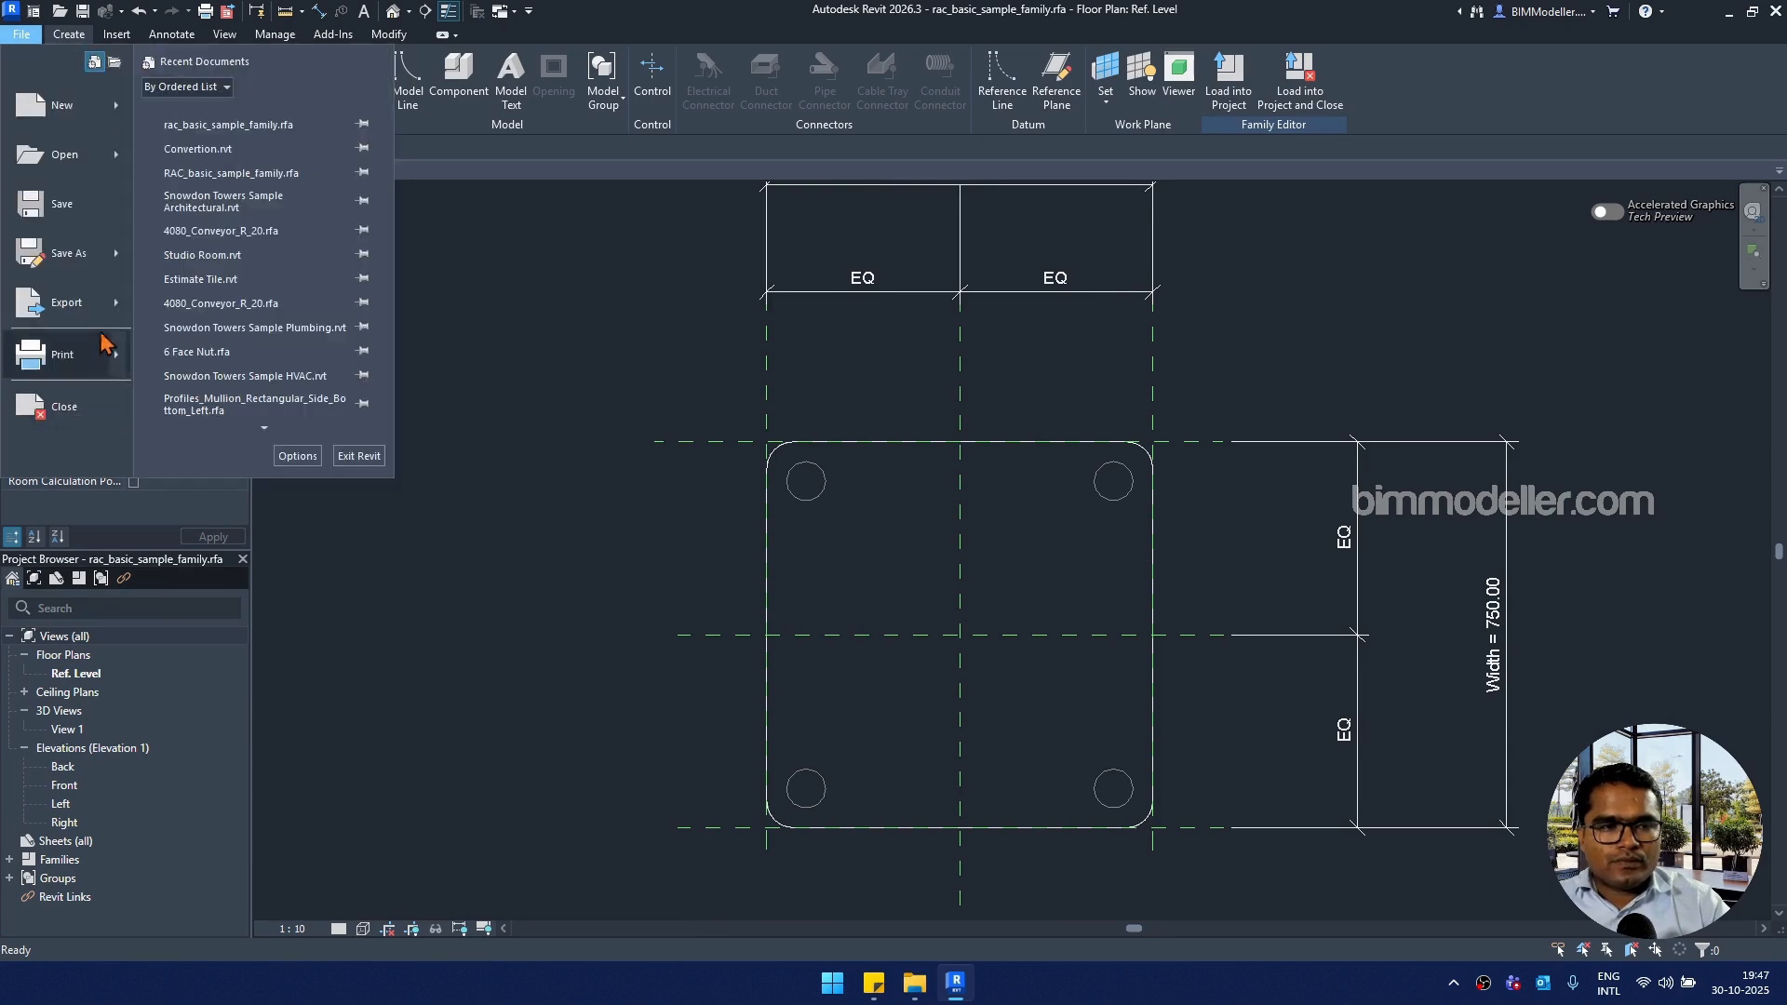
mouse_move(105, 310)
click(256, 391)
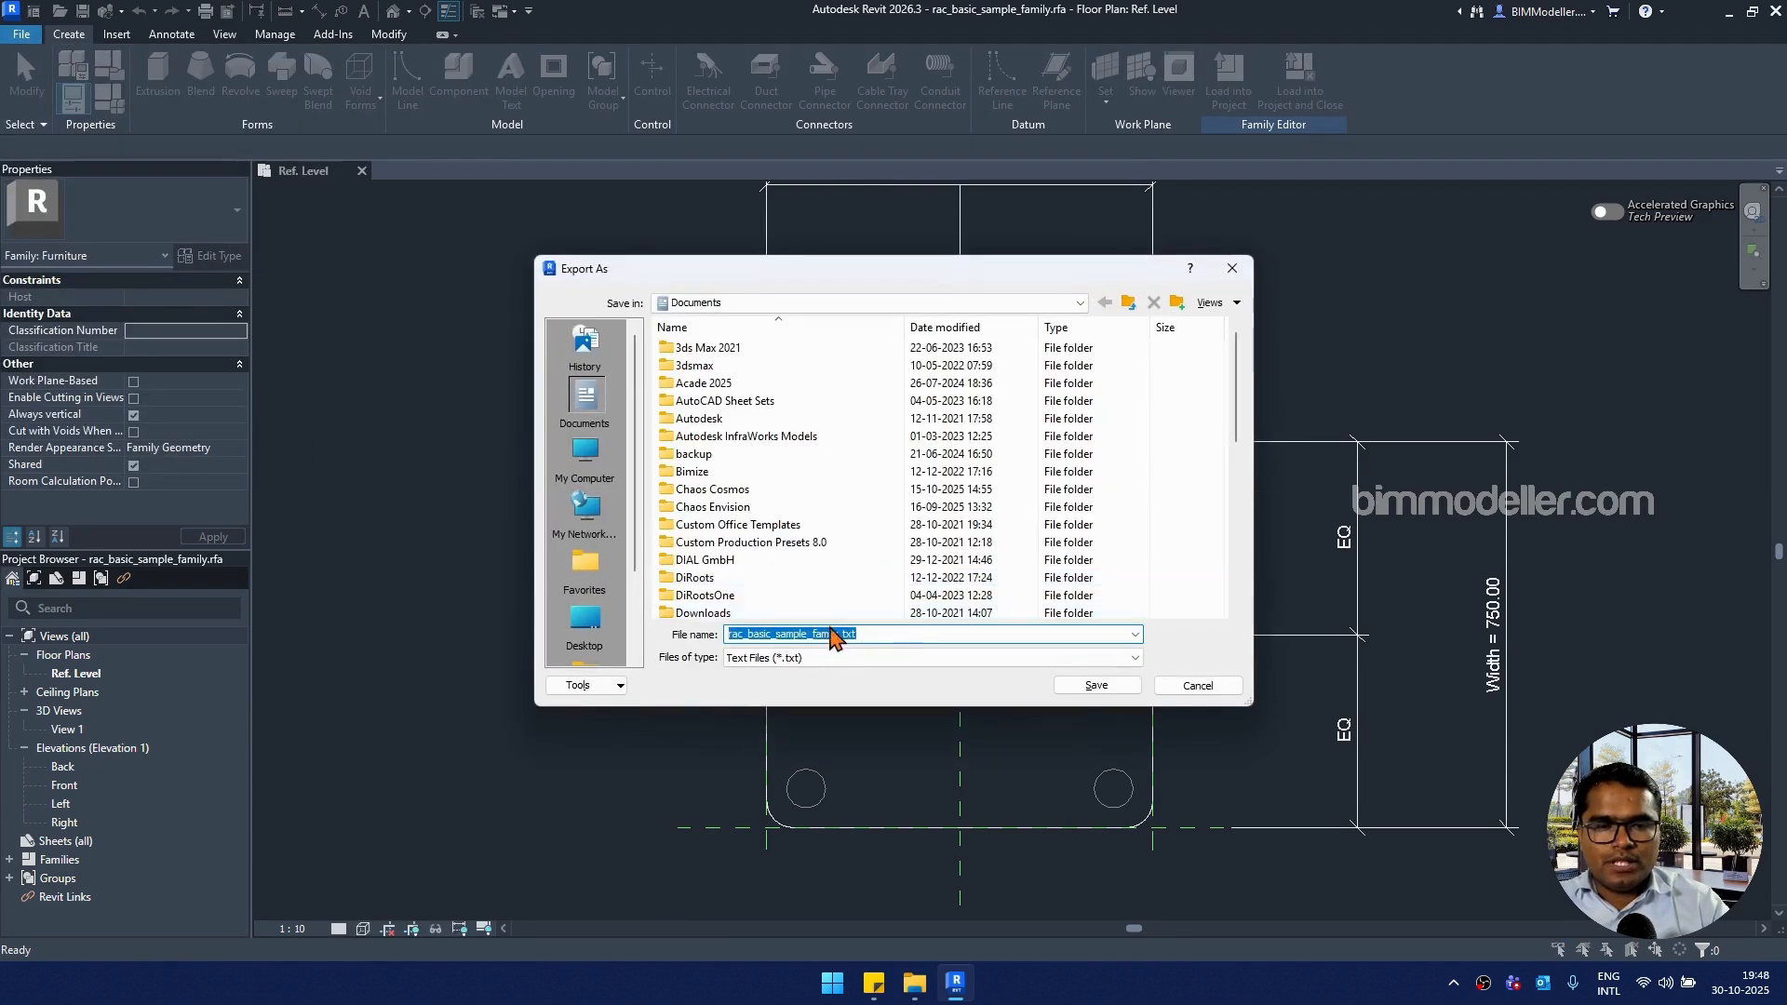
click(597, 637)
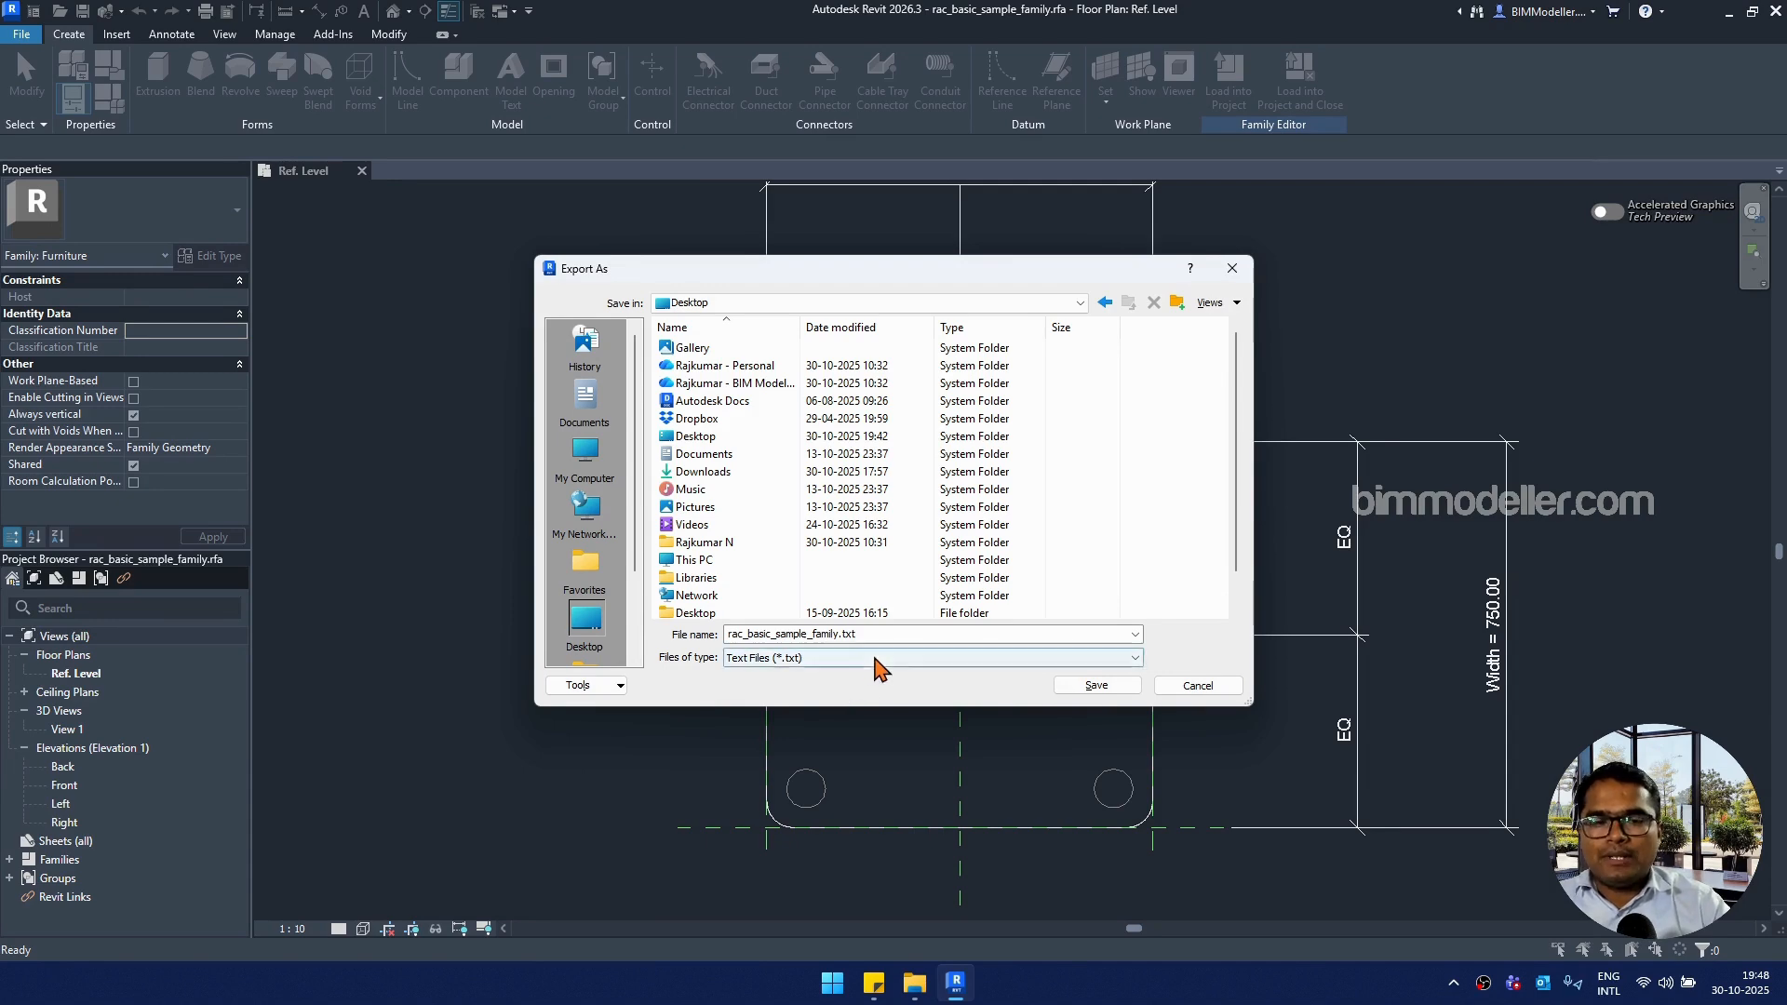
click(1078, 689)
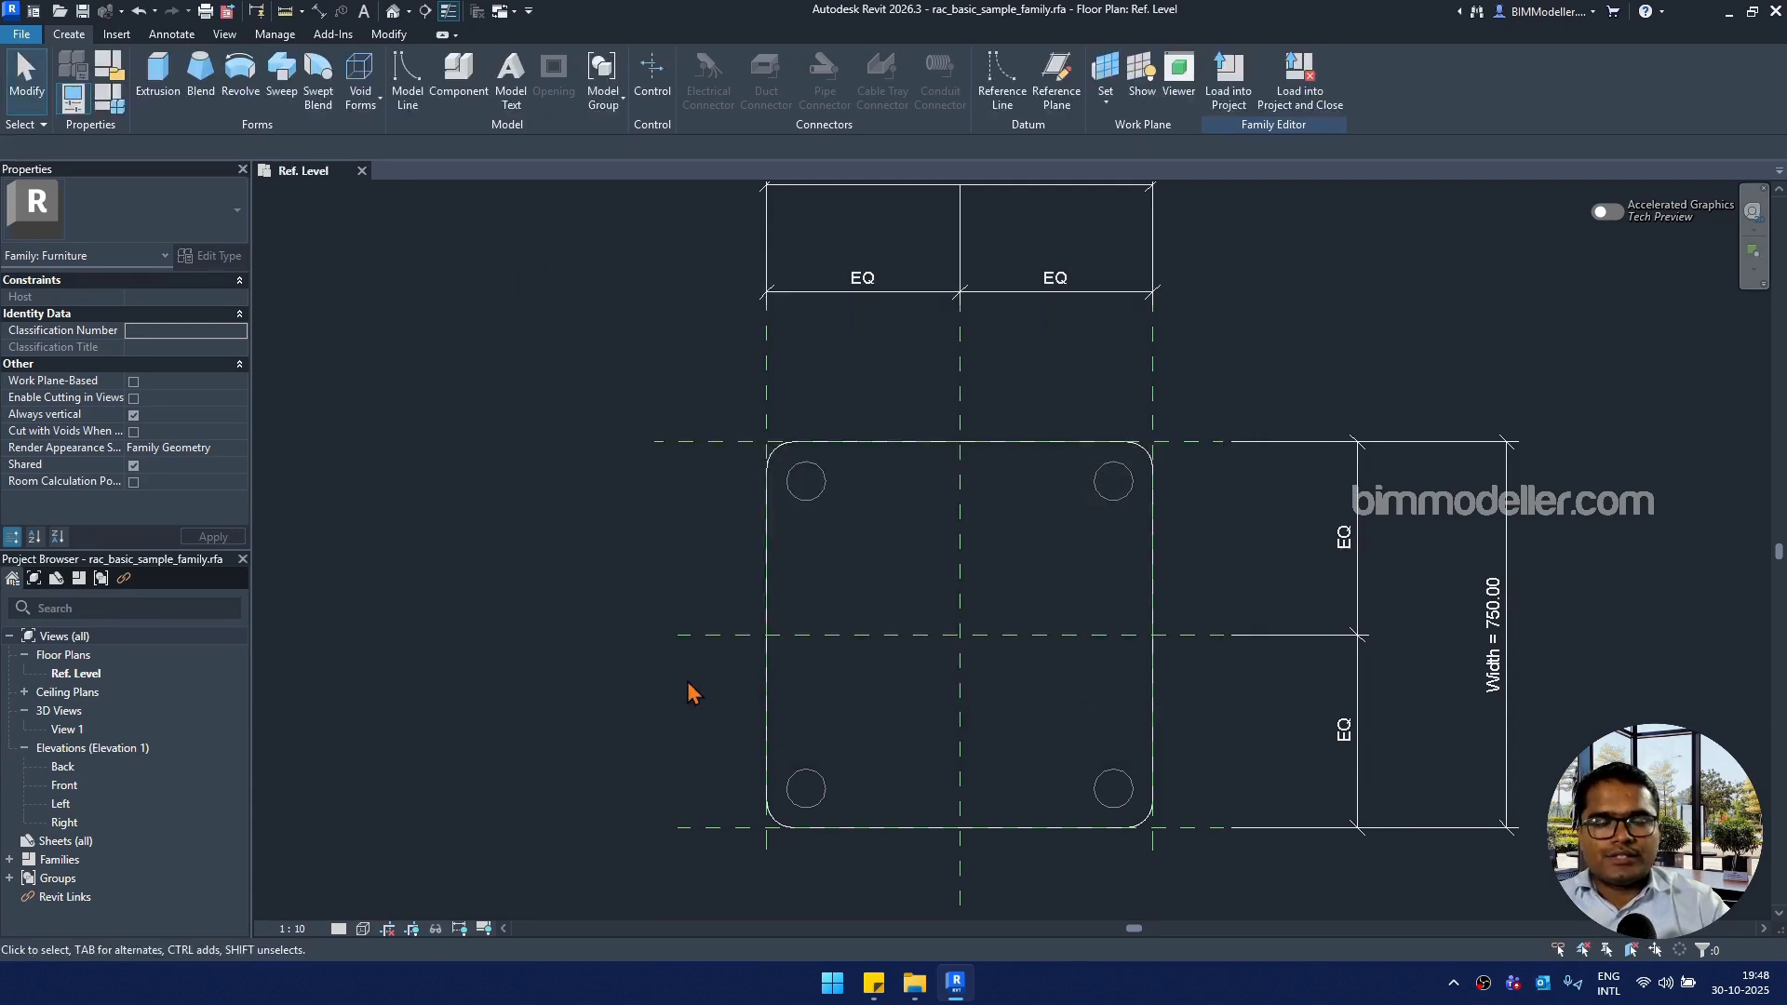
Step: Switch to Excel and open the newest rac_basic_sample_family.txt from the Desktop, listing all file types by modification date
key(super)
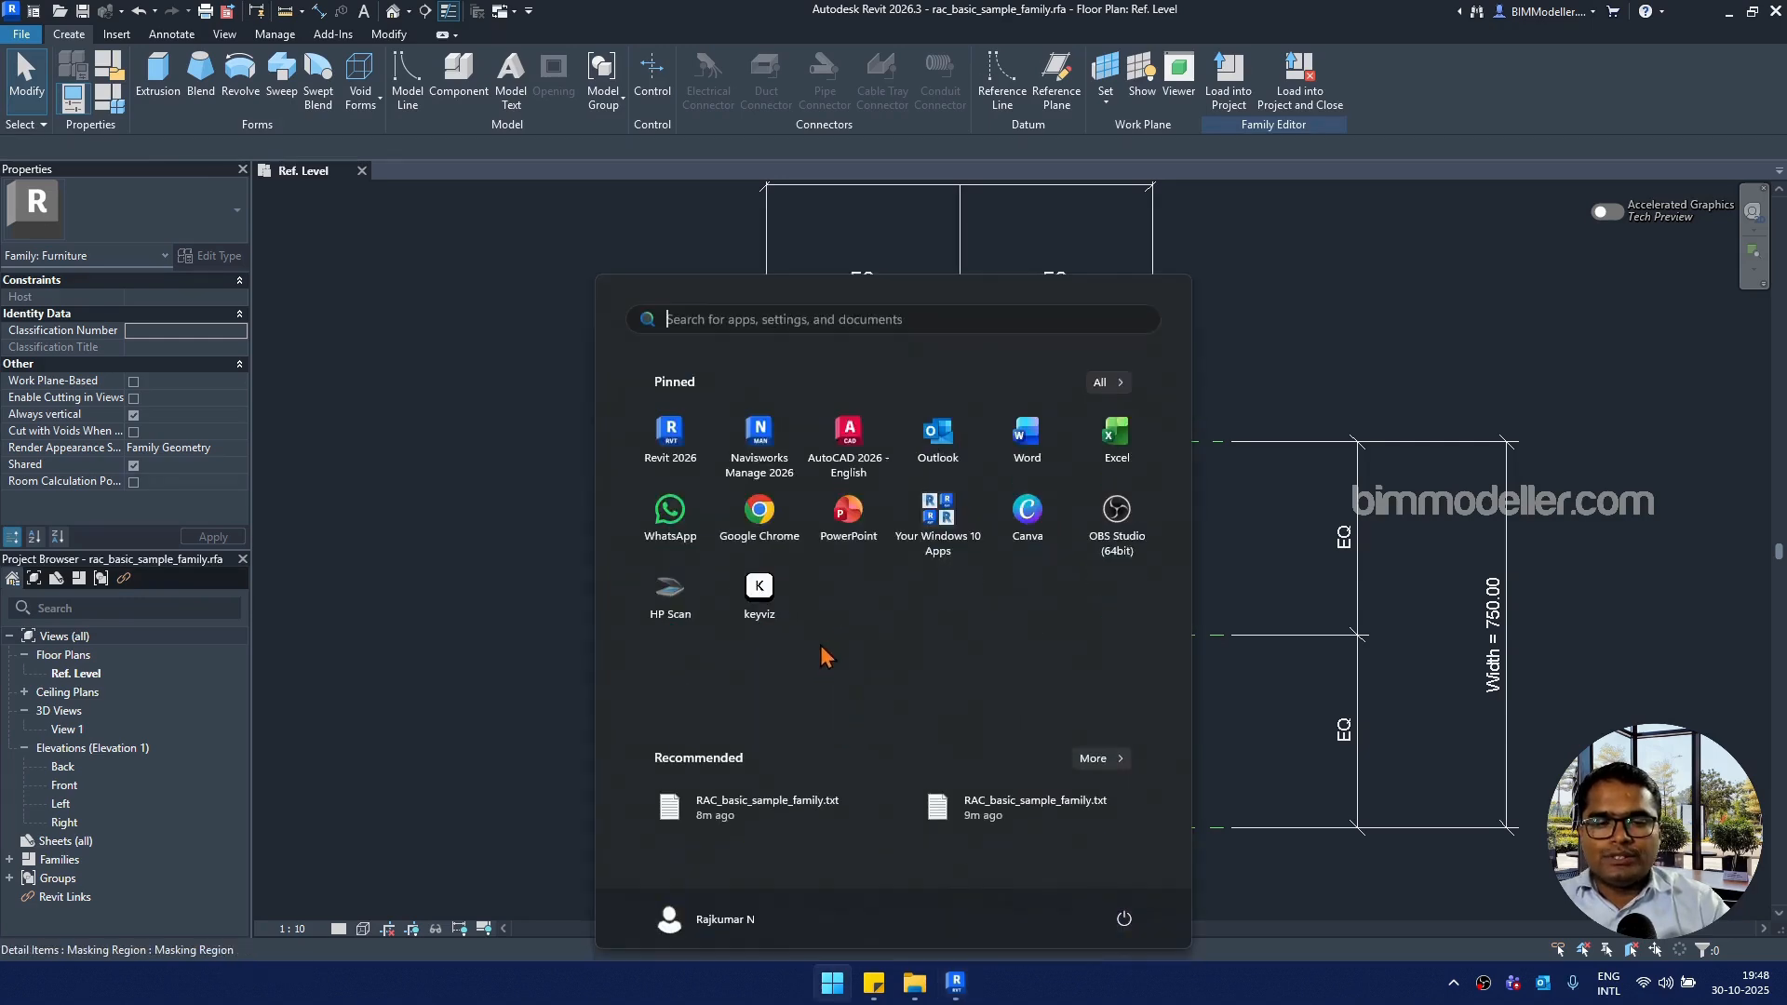
click(1116, 437)
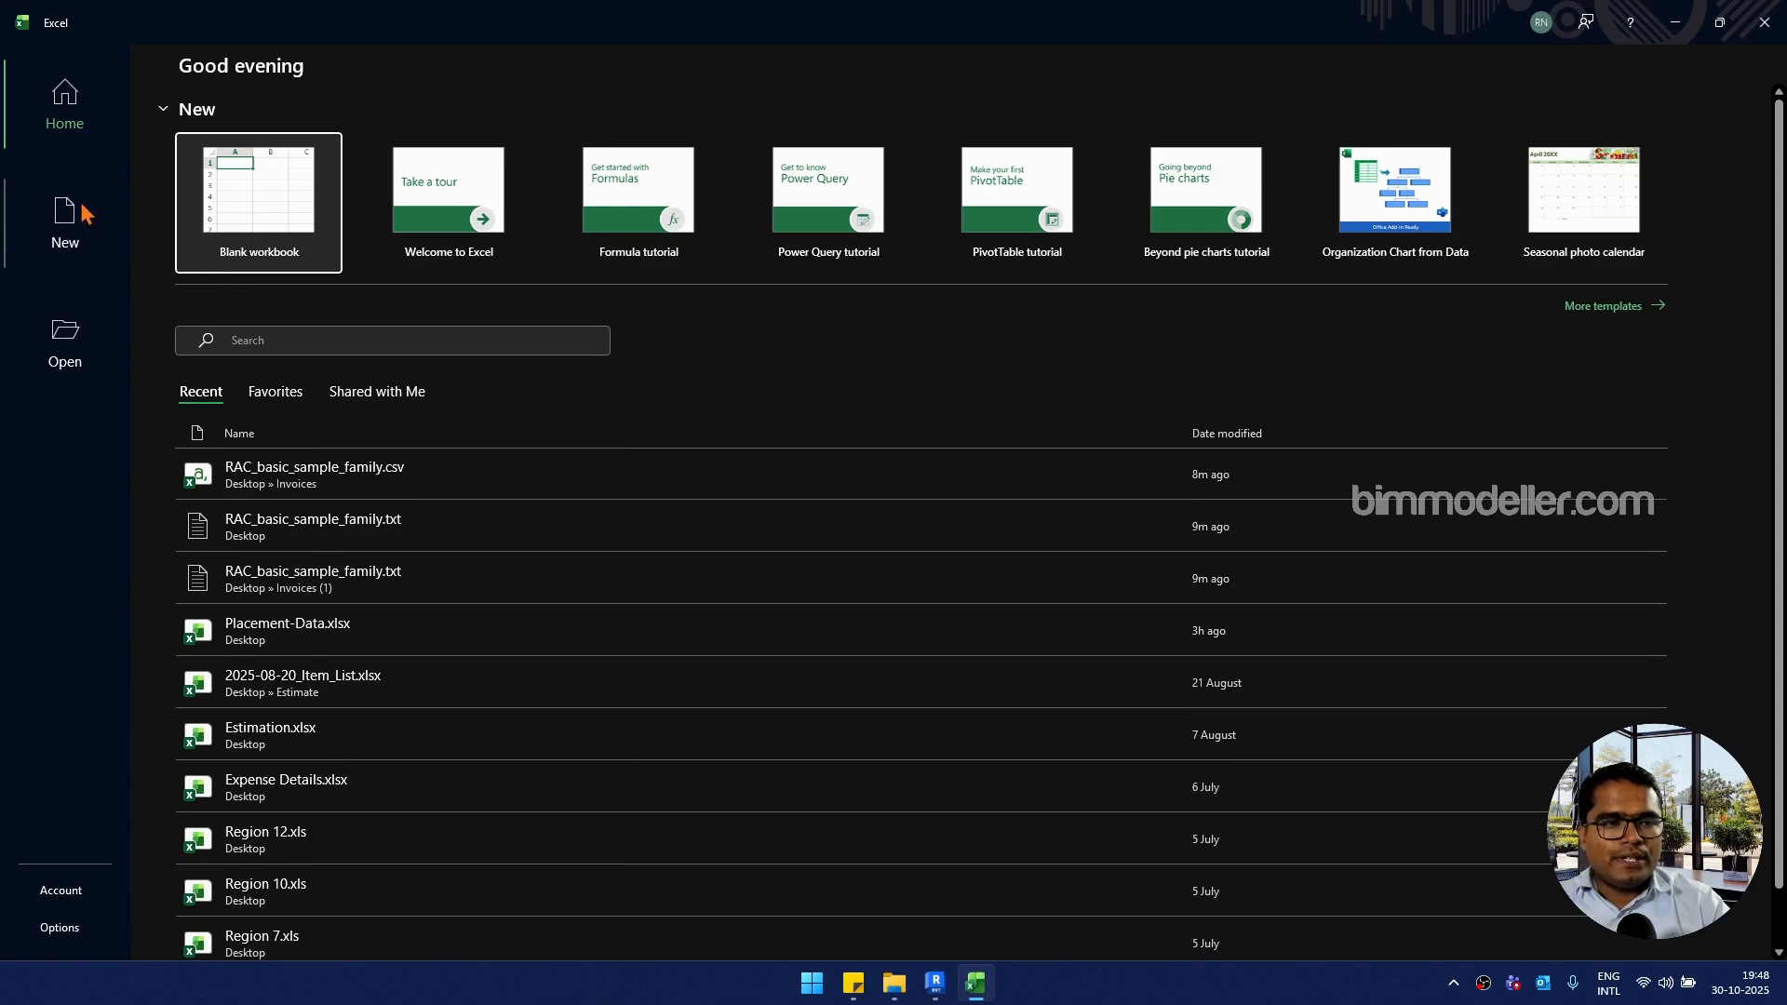
click(64, 360)
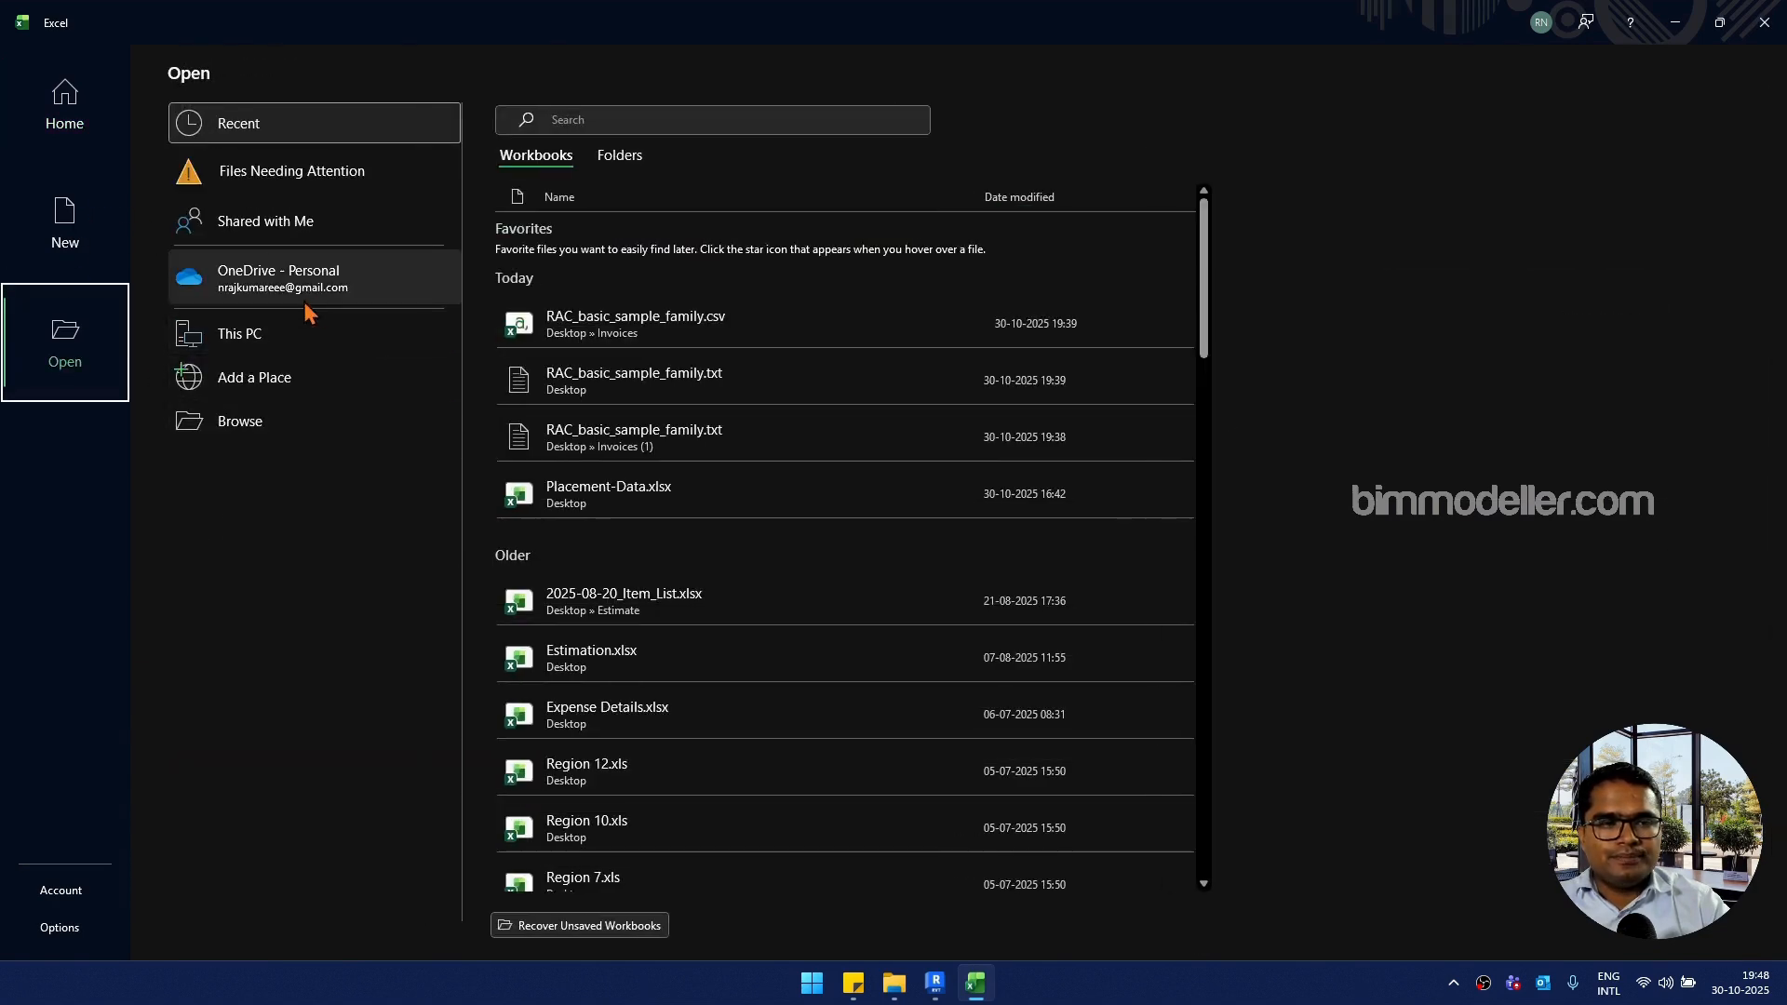
click(257, 421)
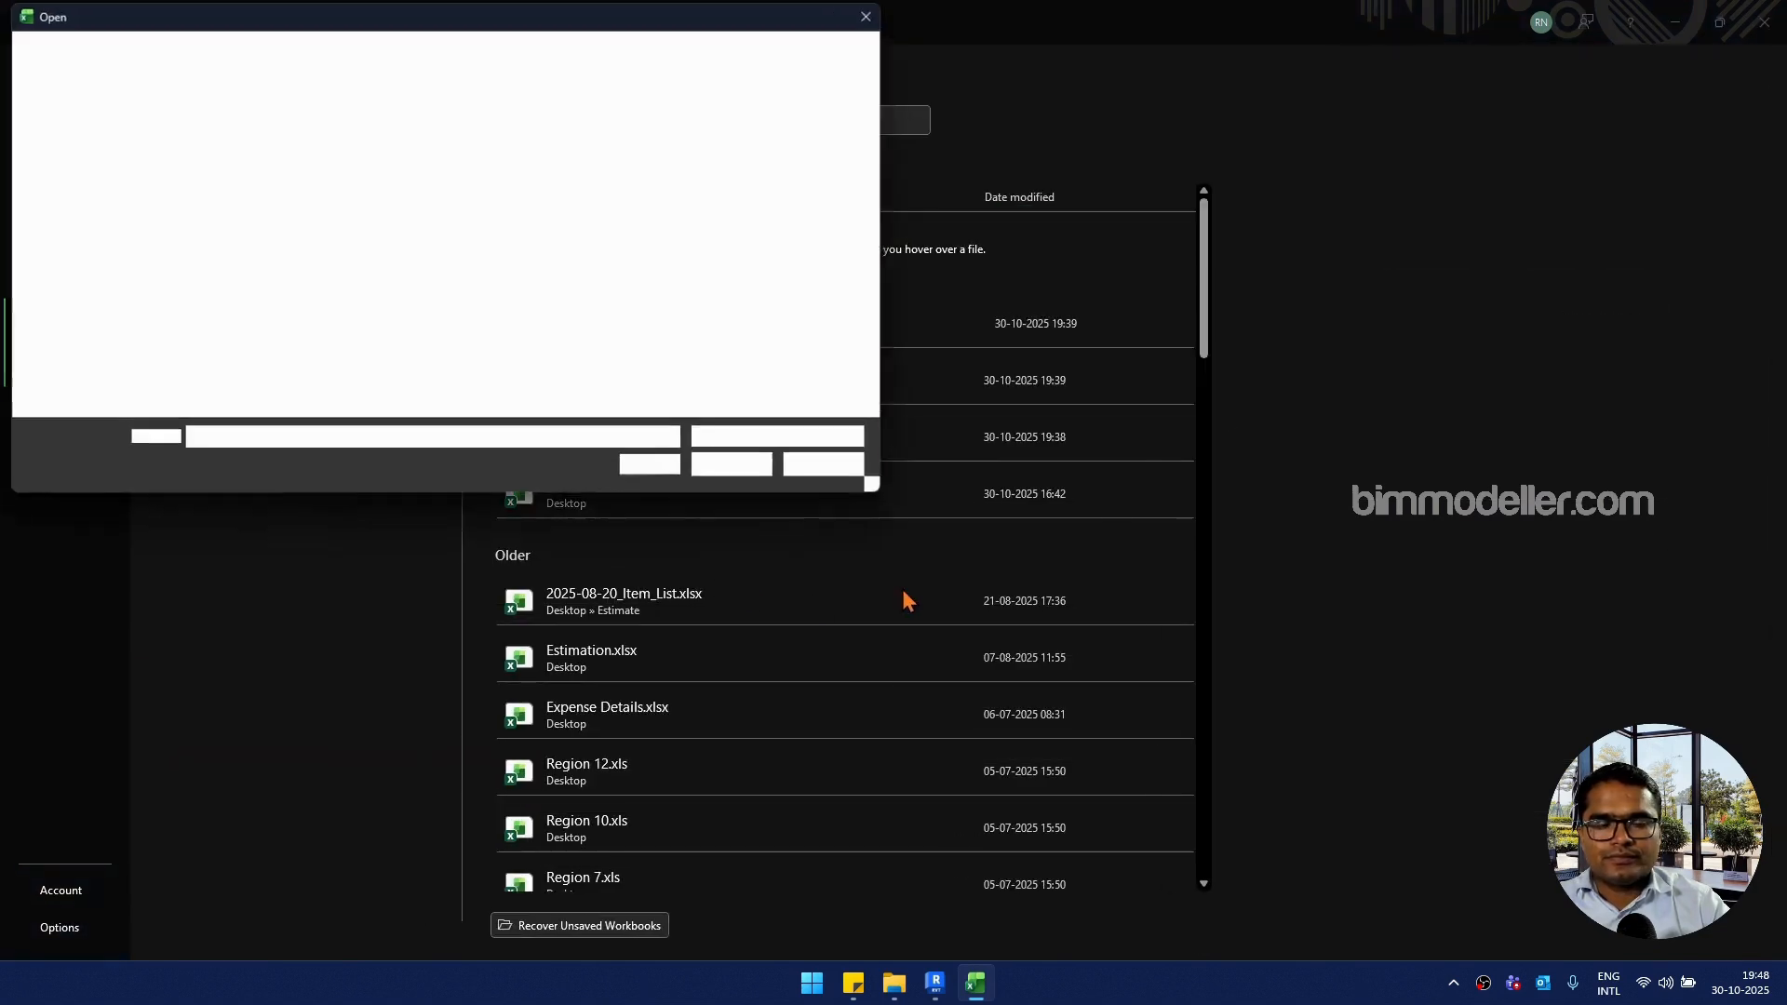
click(742, 440)
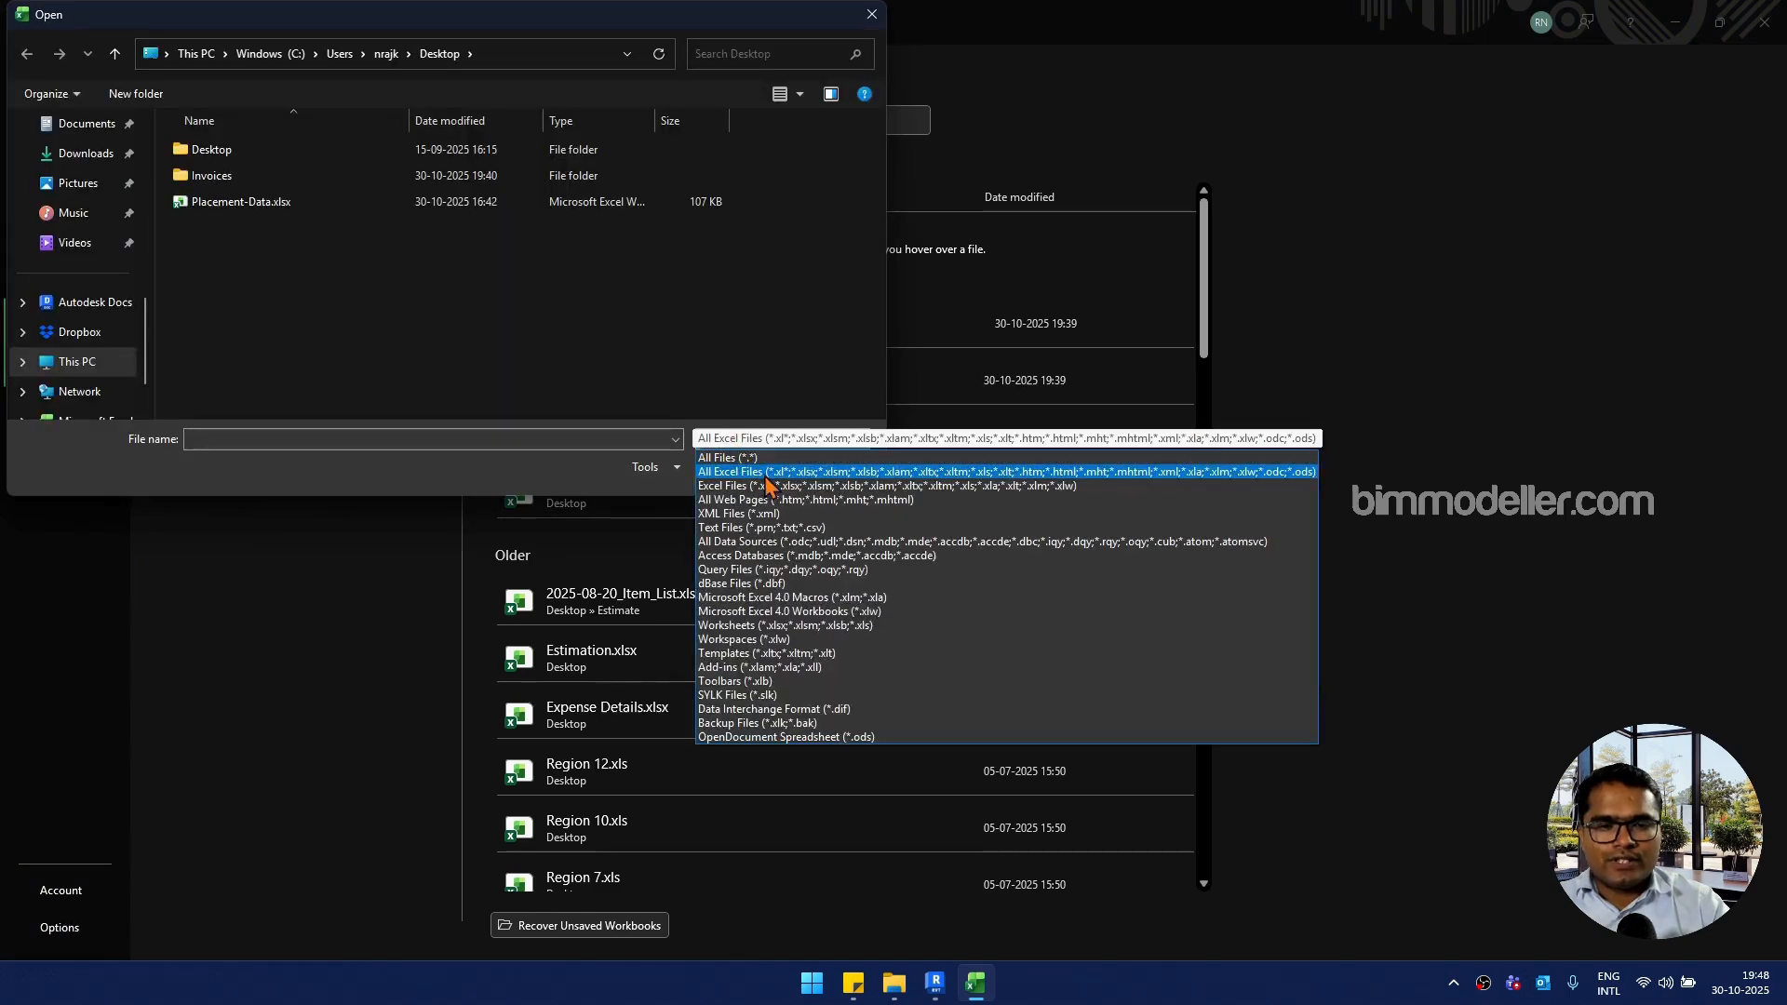
click(754, 458)
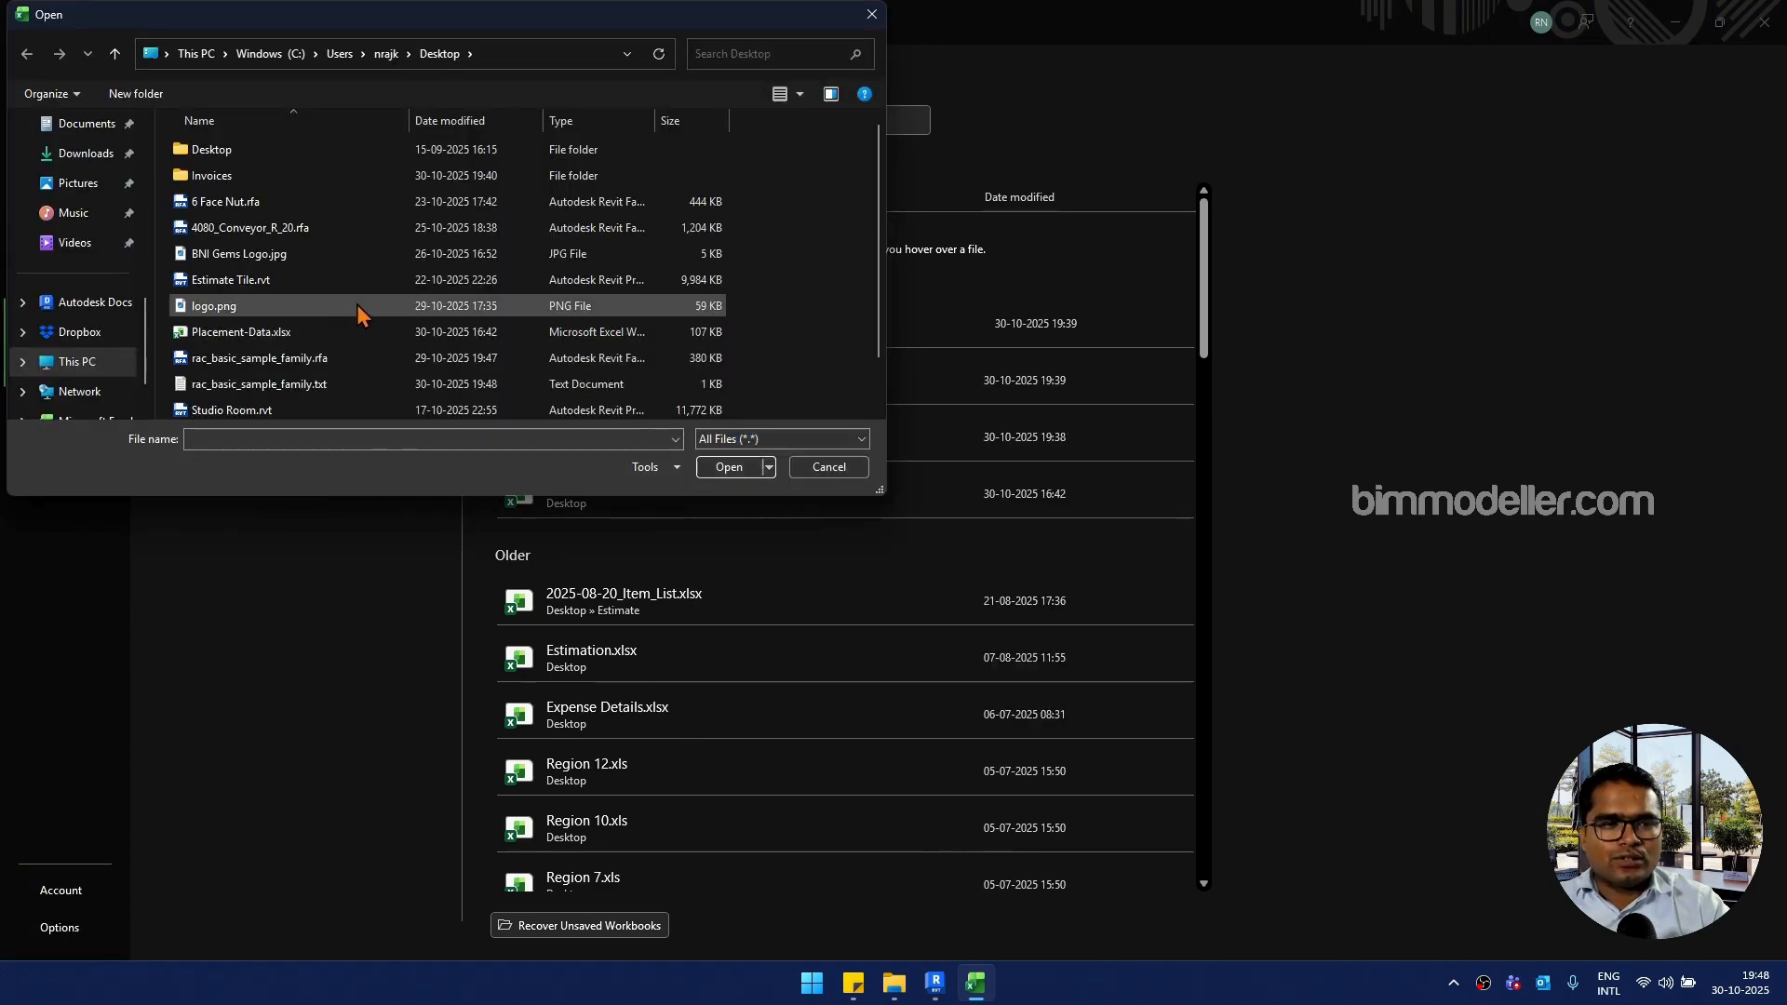
click(462, 123)
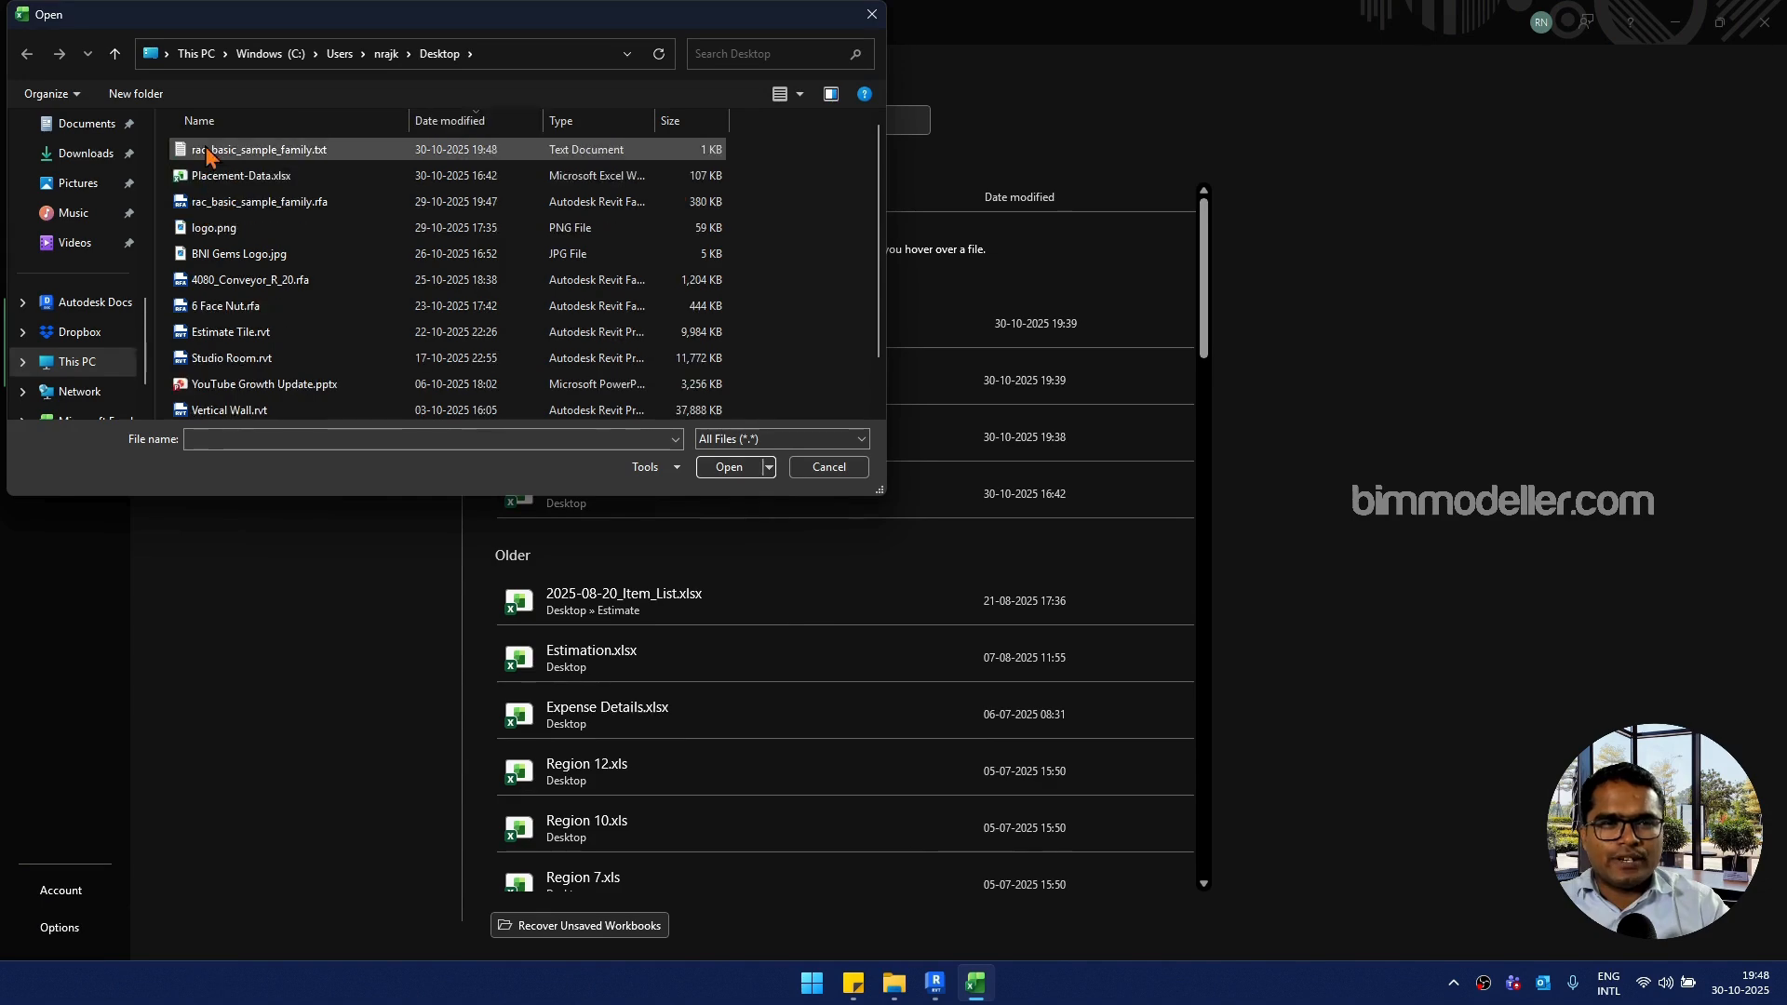
click(216, 151)
click(727, 468)
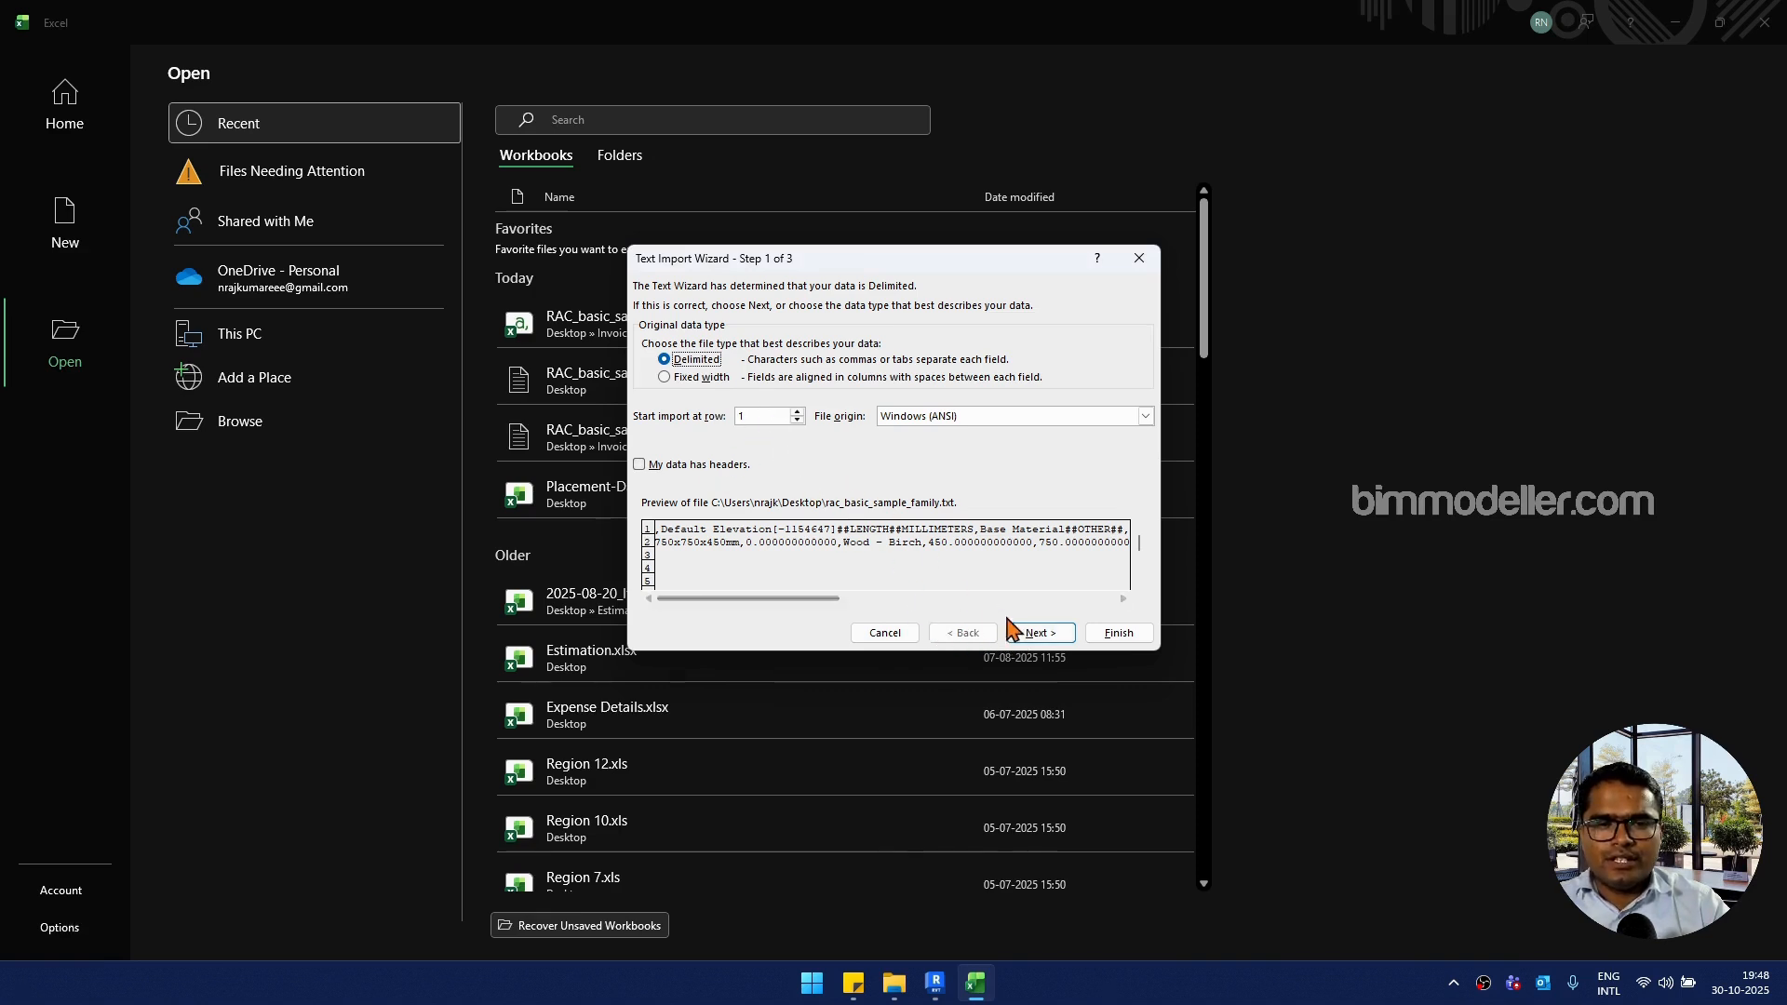
Step: Import the text as delimited data with comma as the only delimiter and the General column format
click(1031, 637)
click(680, 375)
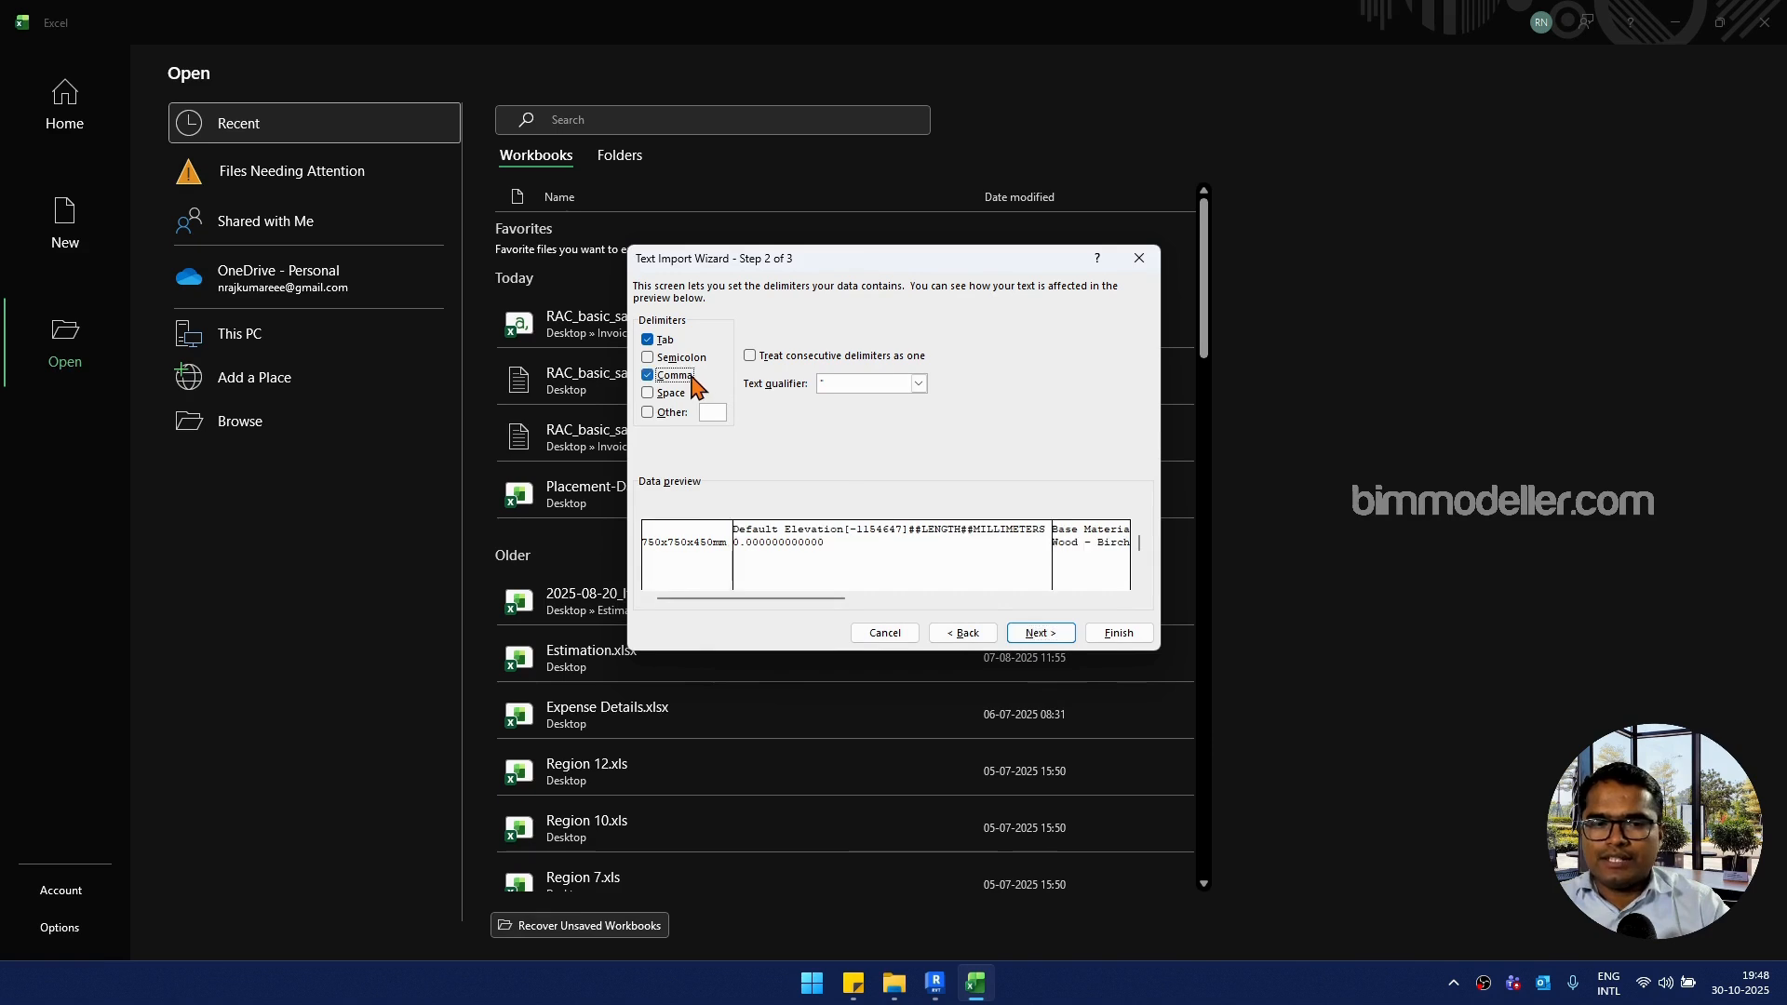
click(664, 341)
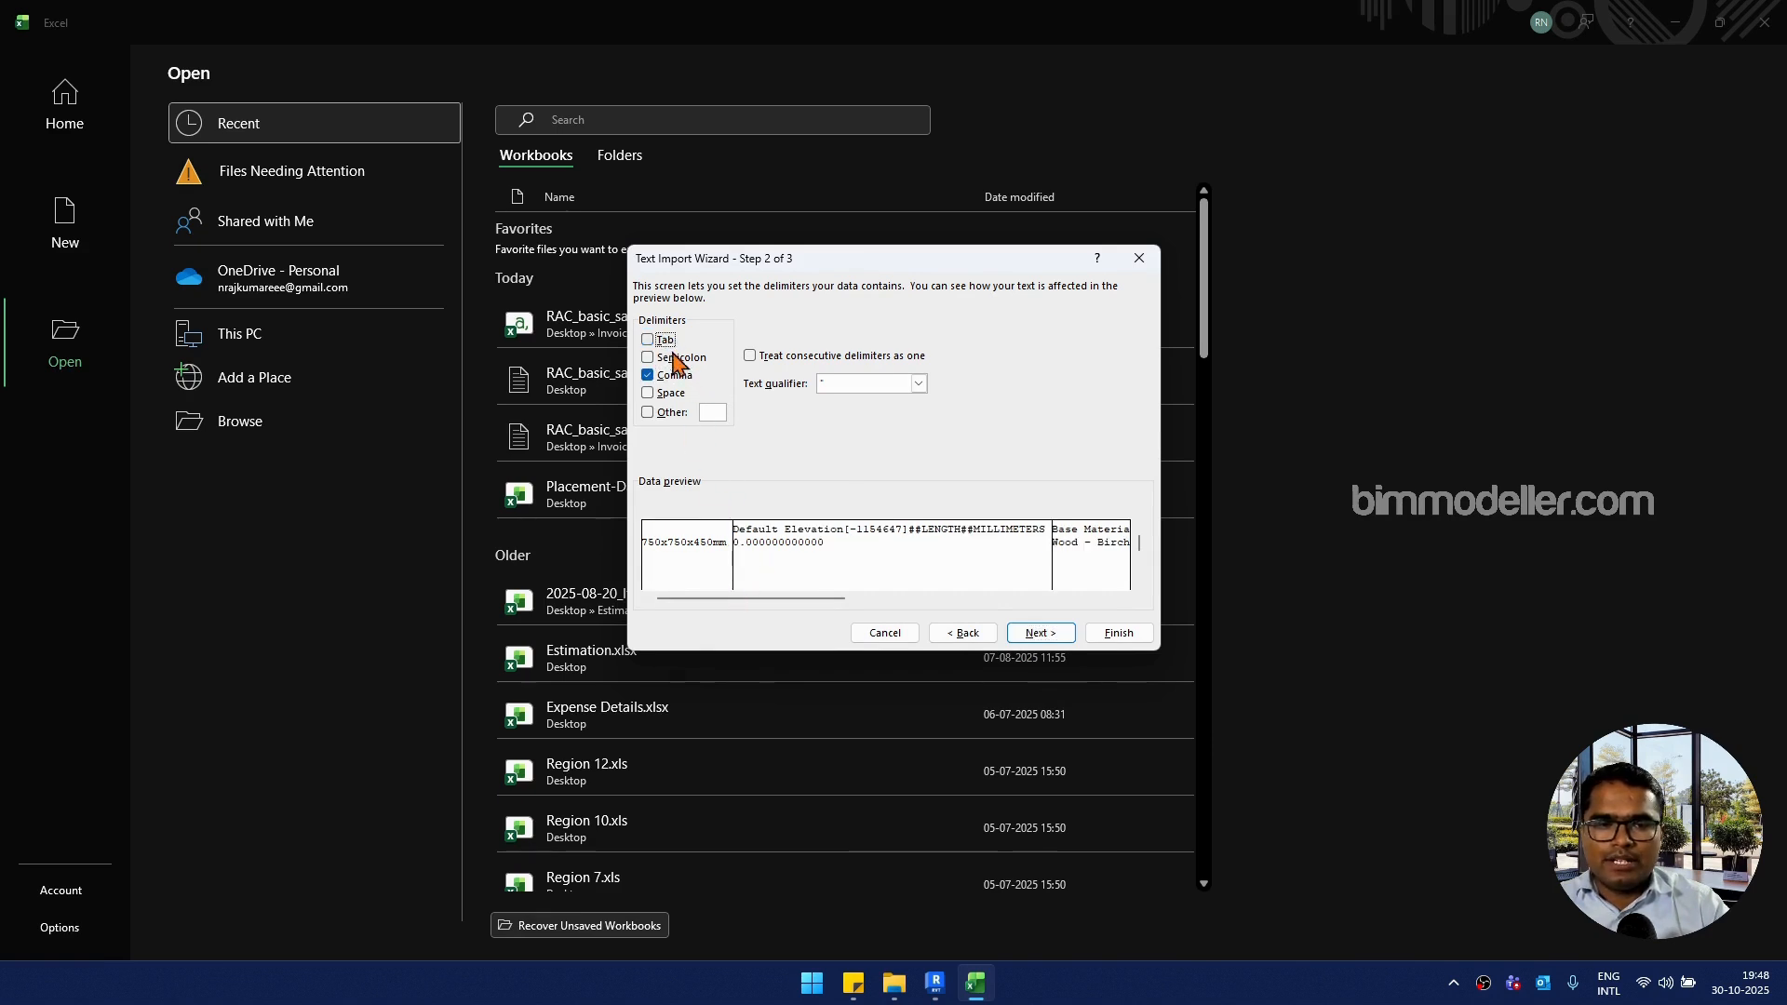
click(1035, 635)
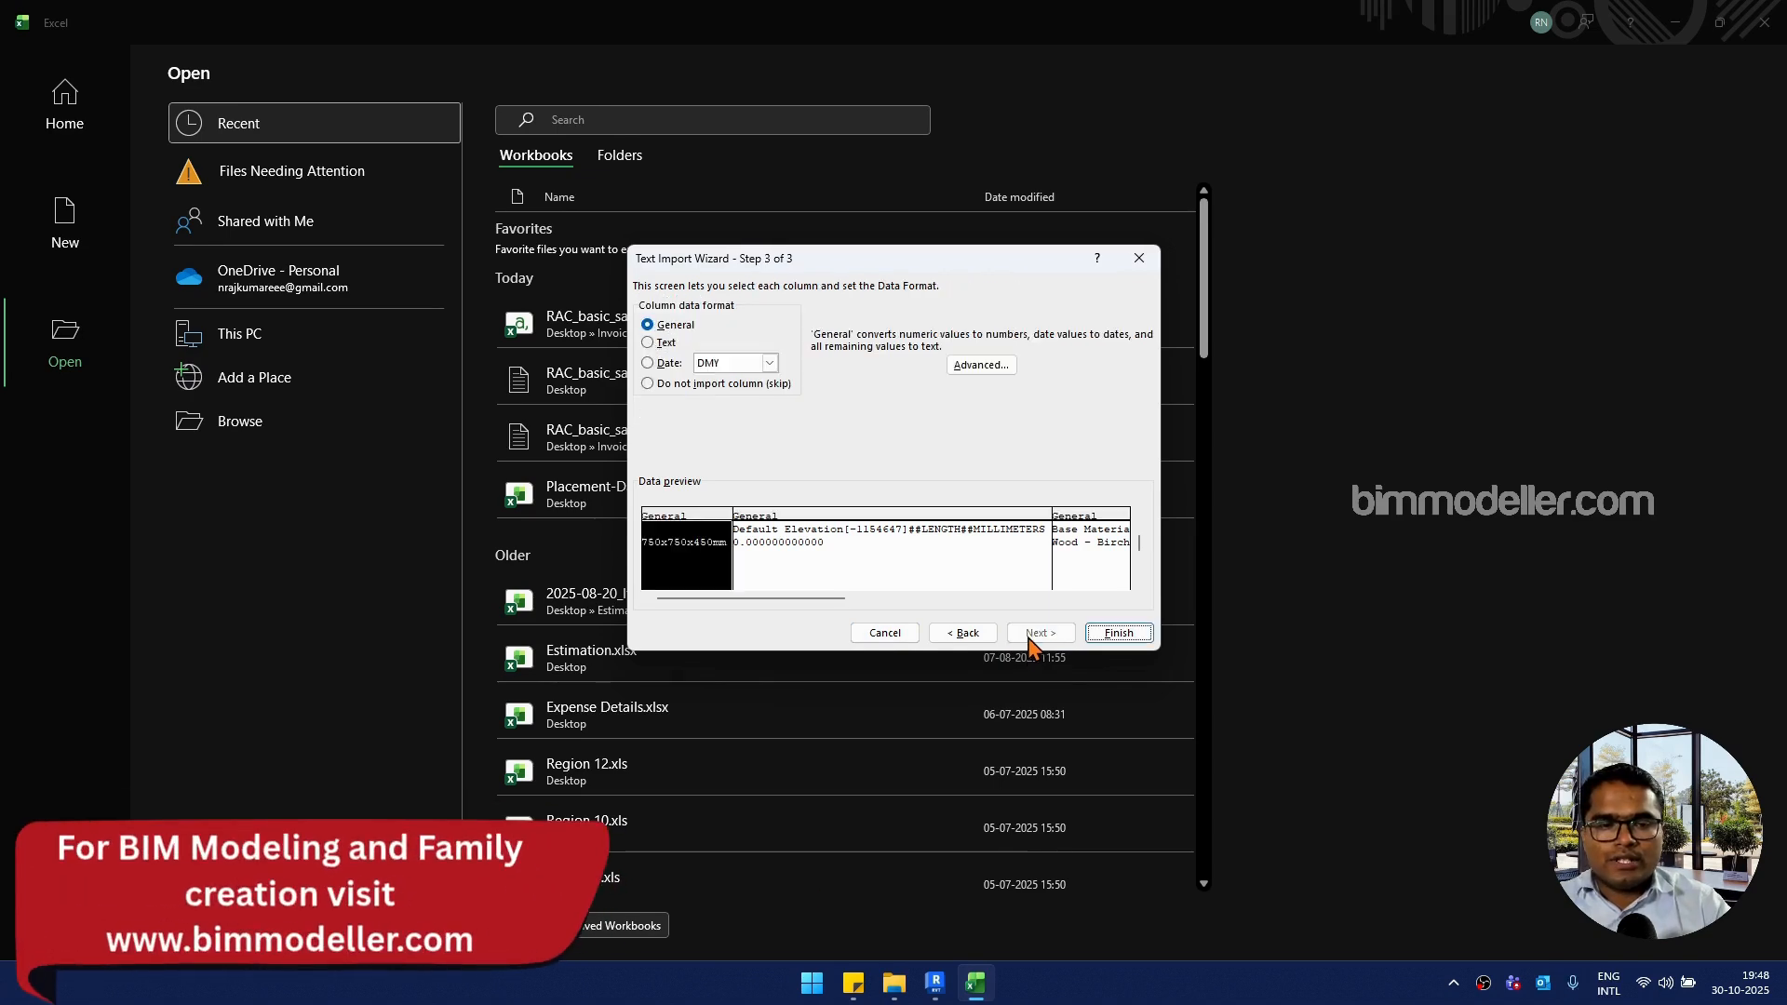
click(1104, 637)
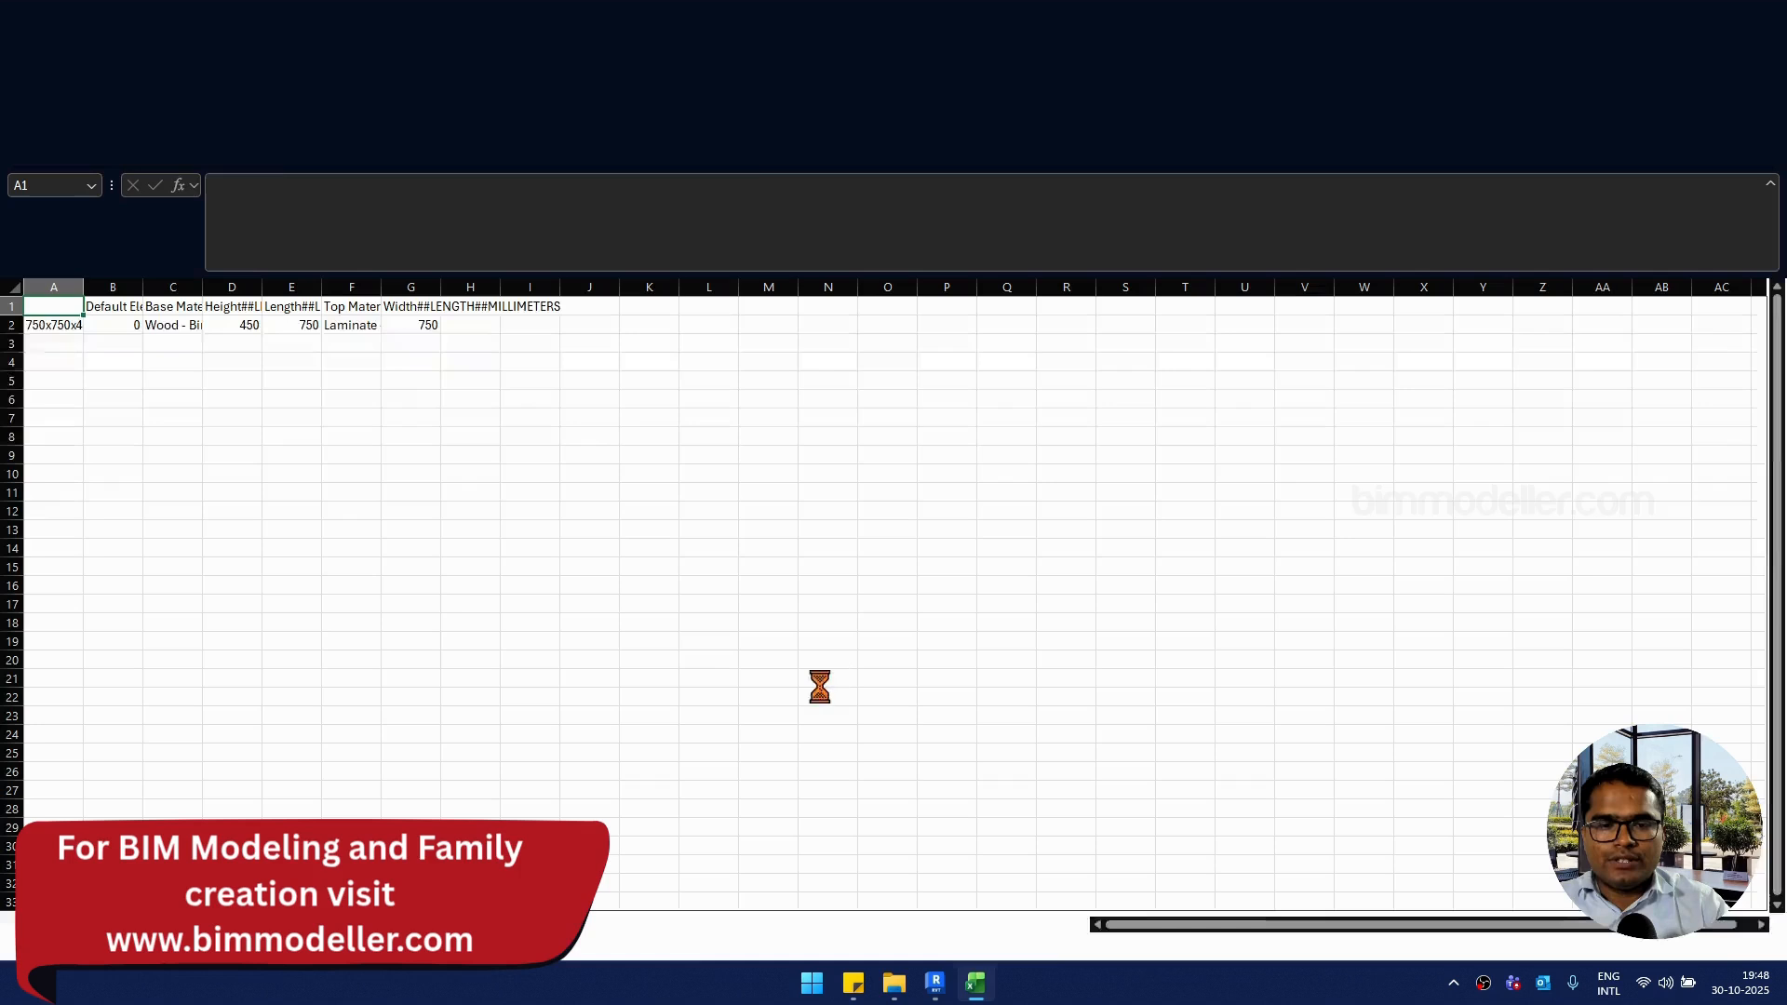
Step: Fit the widths of columns A to H to their contents
drag(65, 289, 483, 332)
double_click(501, 286)
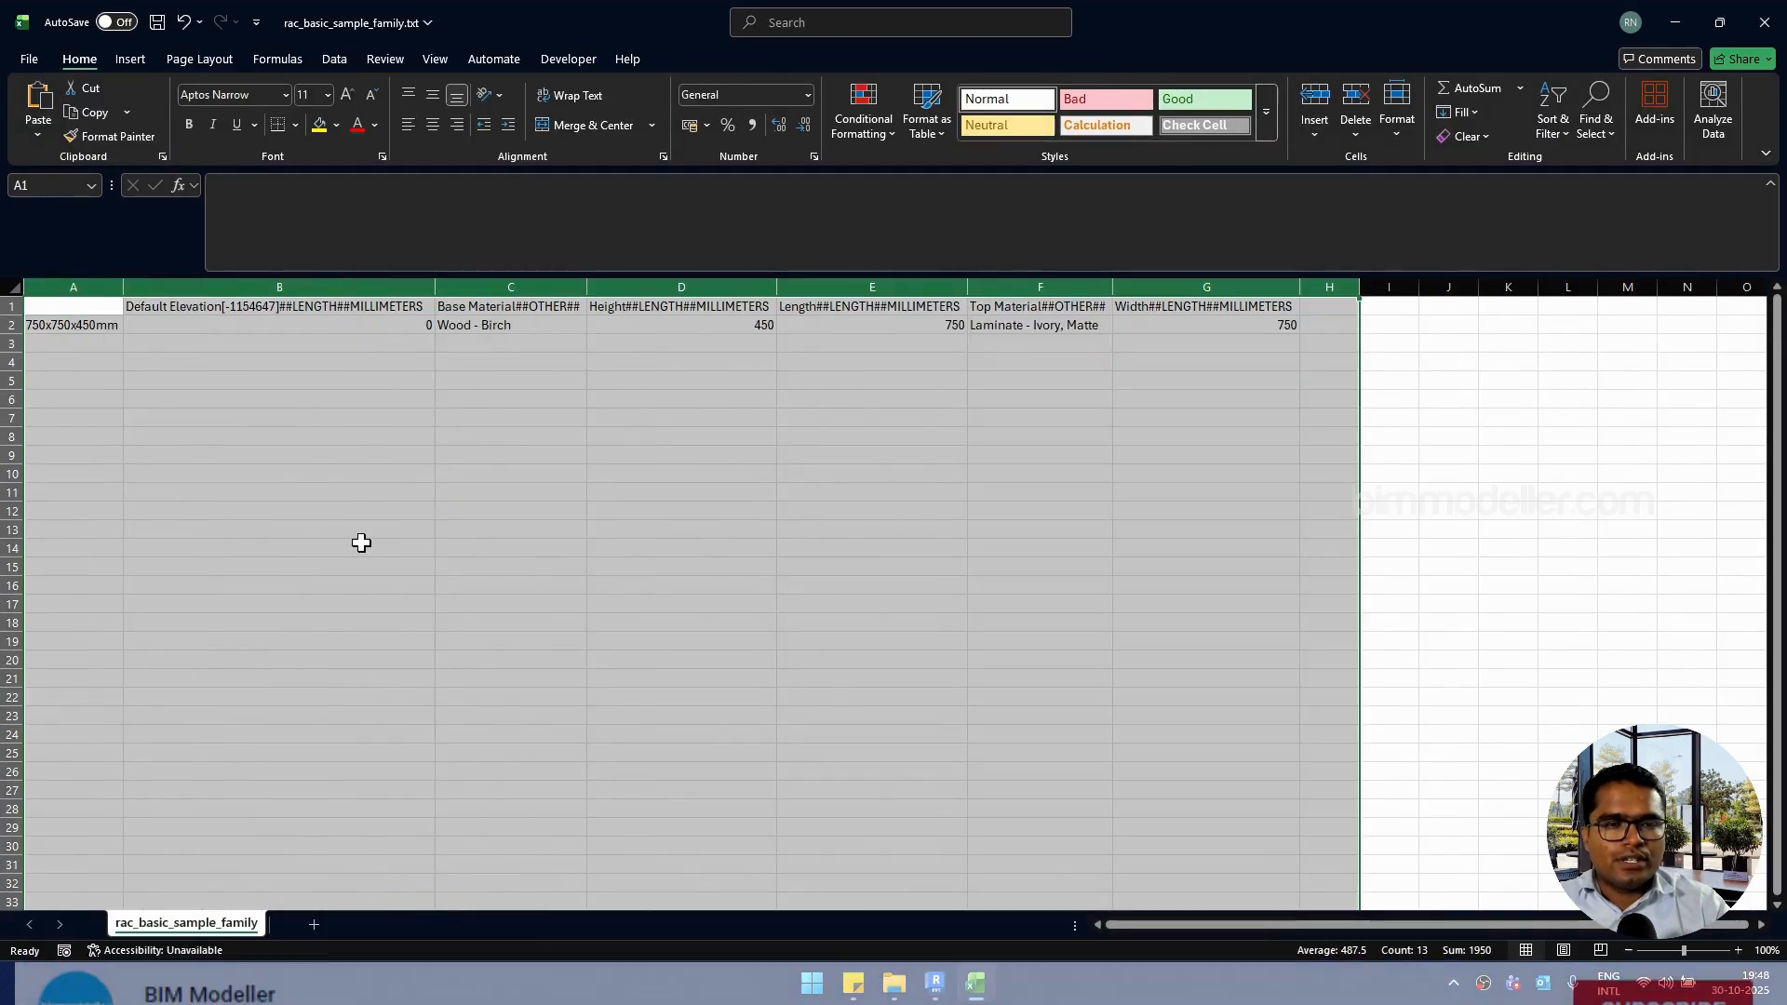
click(319, 416)
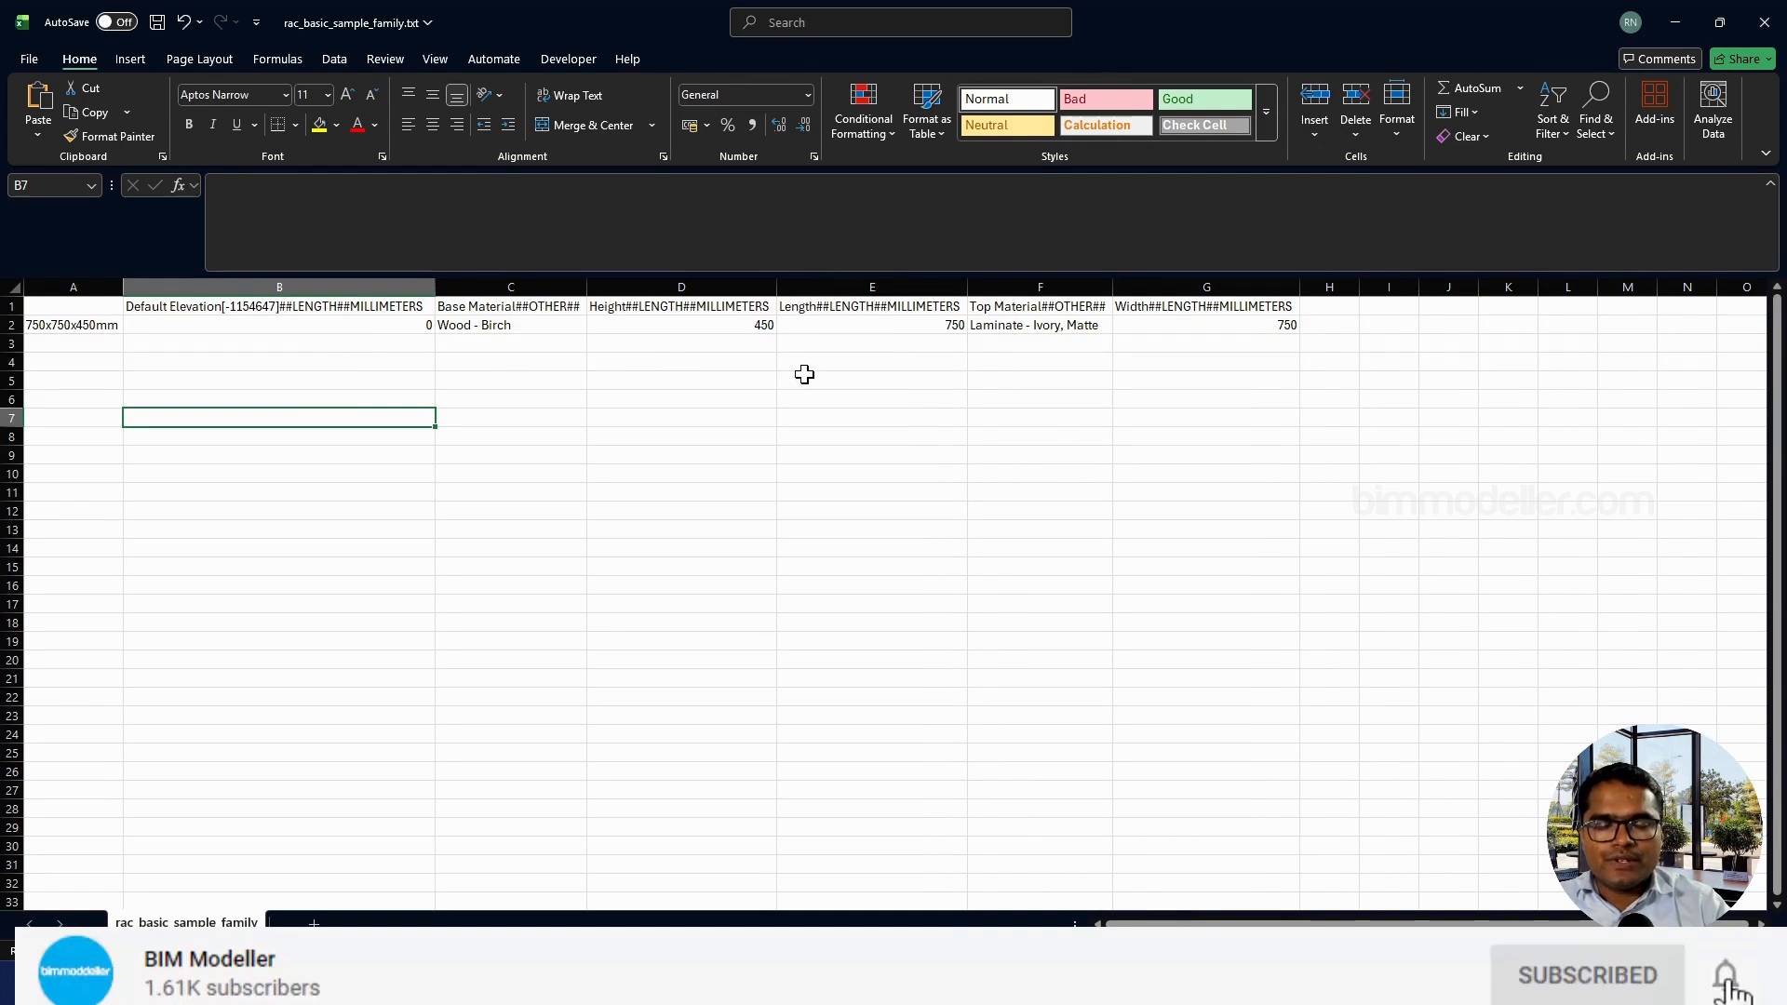
Step: Enter the new type names 1, 2, 3, 4 and 5 in cells A3 to A7
click(94, 326)
click(90, 342)
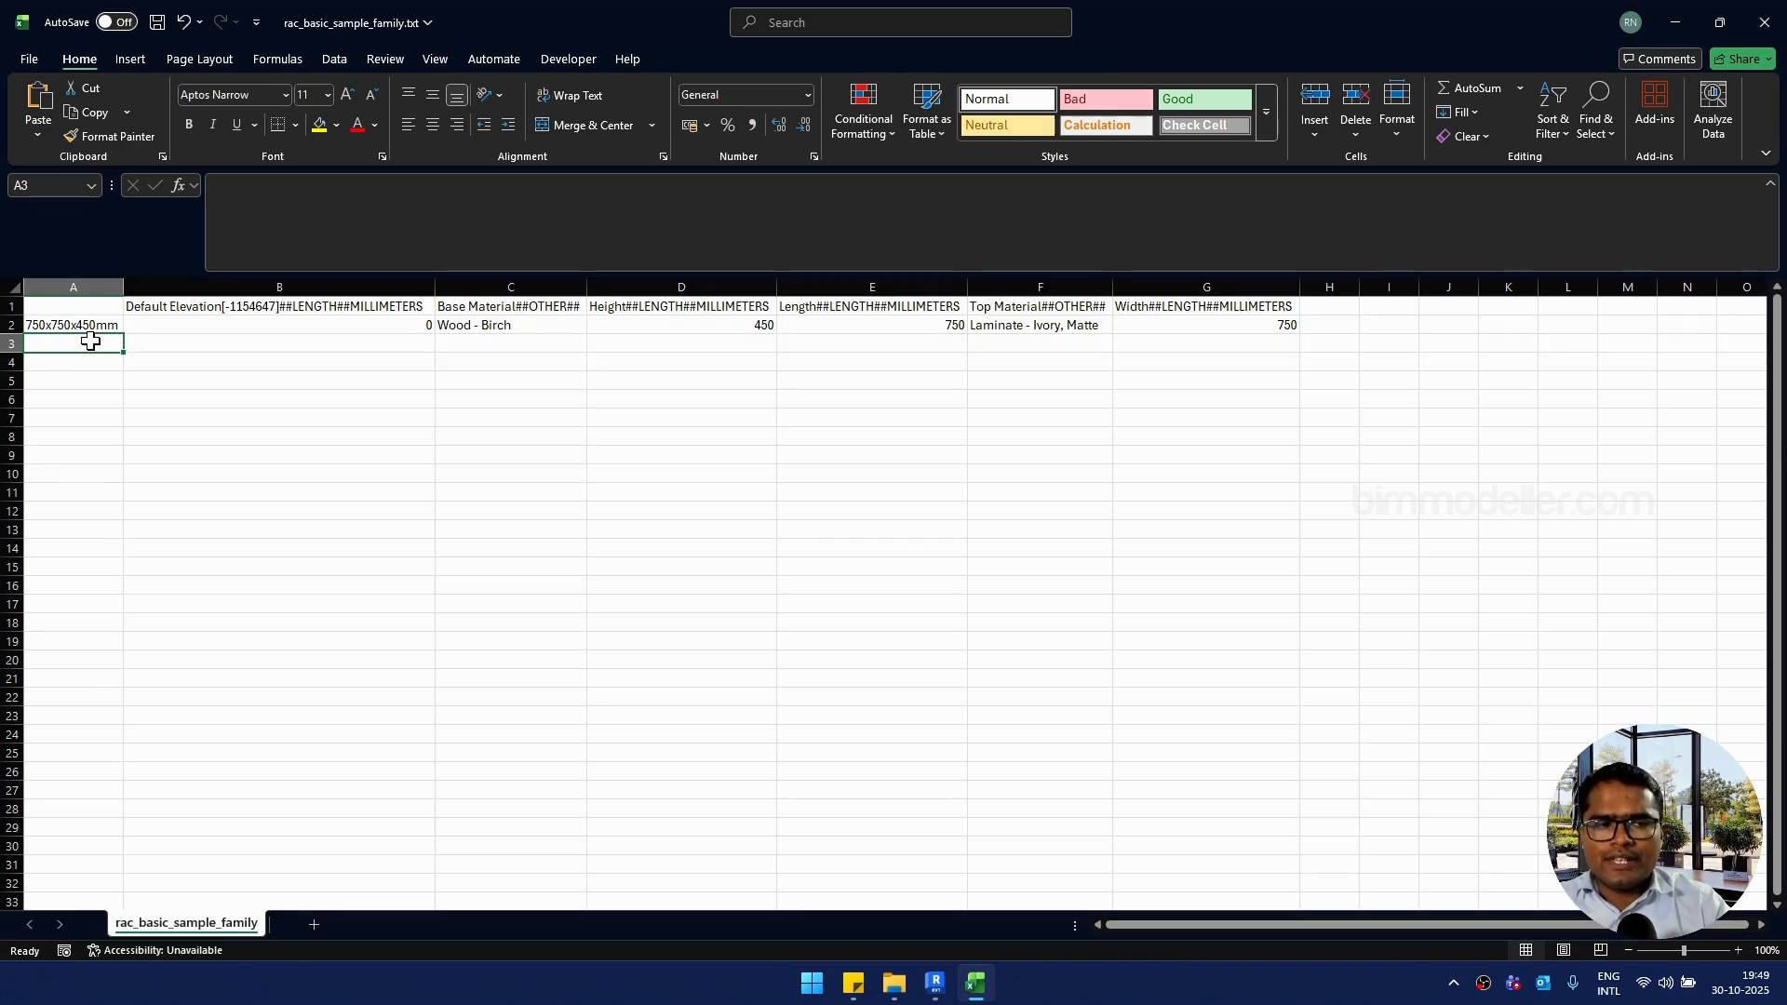
text(1)
key(Return)
text(2)
key(Return)
text(3)
key(Return)
text(4)
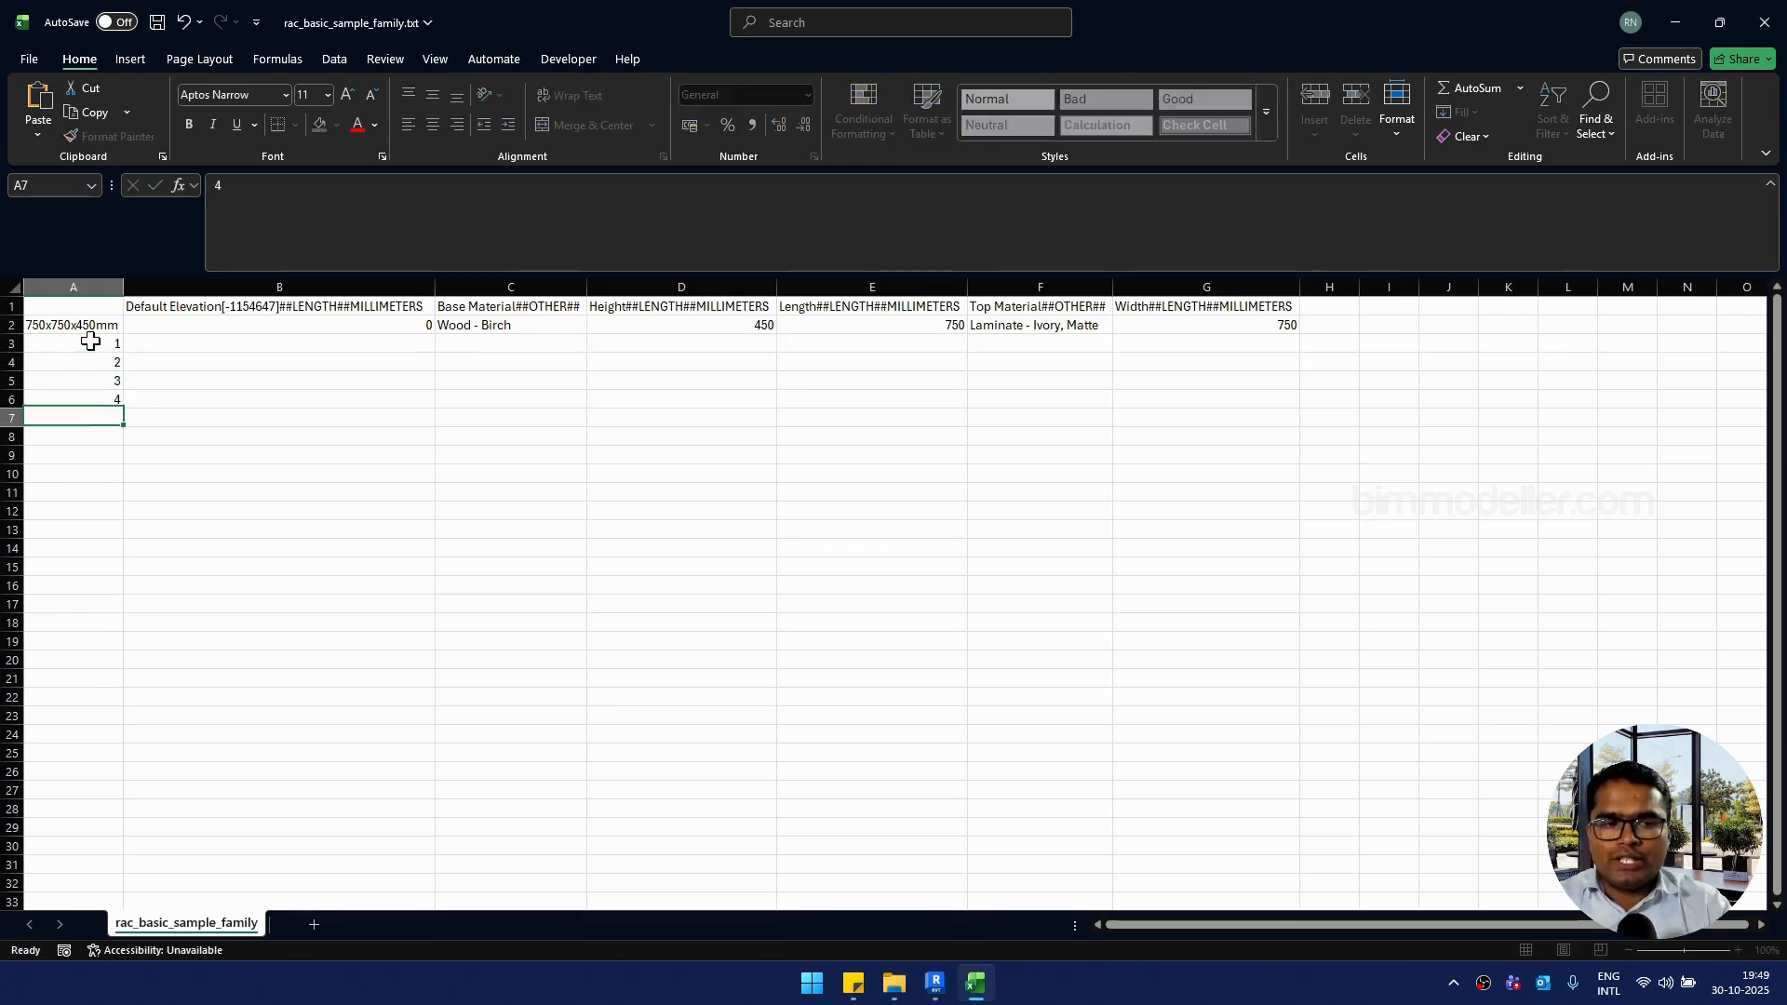
key(Return)
text(5)
key(Return)
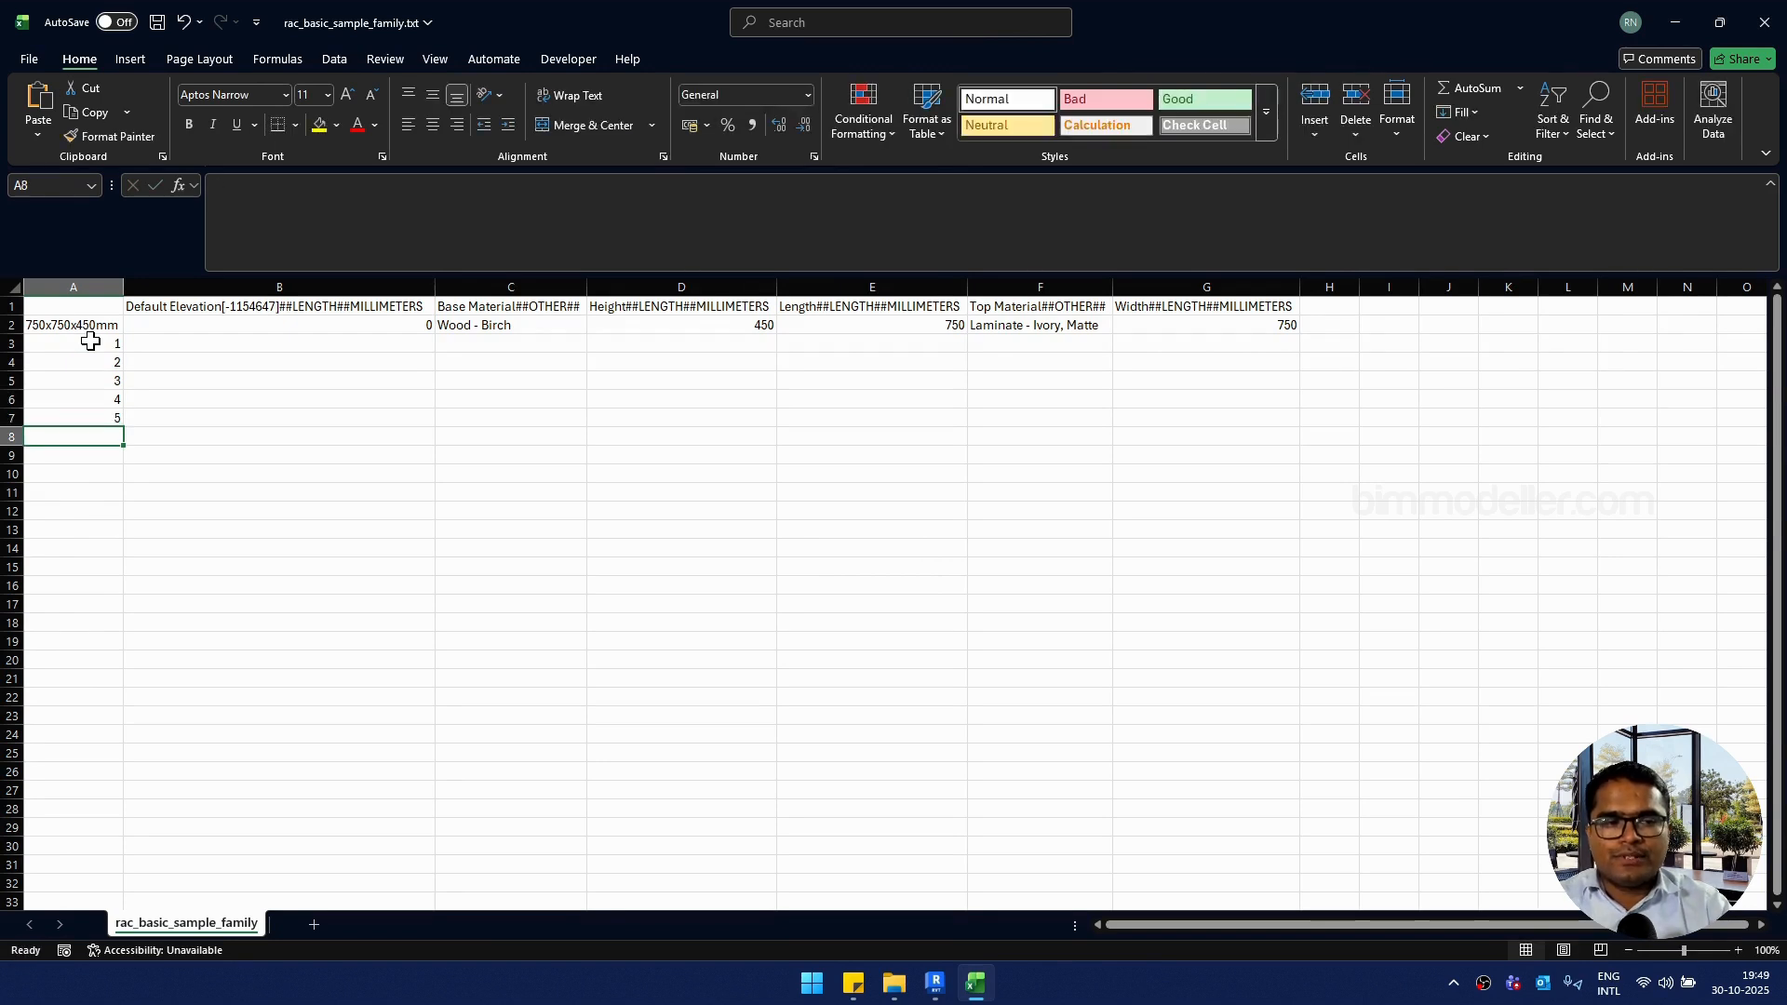
Step: Fill the B2:G2 values down to row 7, and replace the Default Elevation values in B3:B7 with a copy of the 0 in B2
drag(409, 329, 1298, 435)
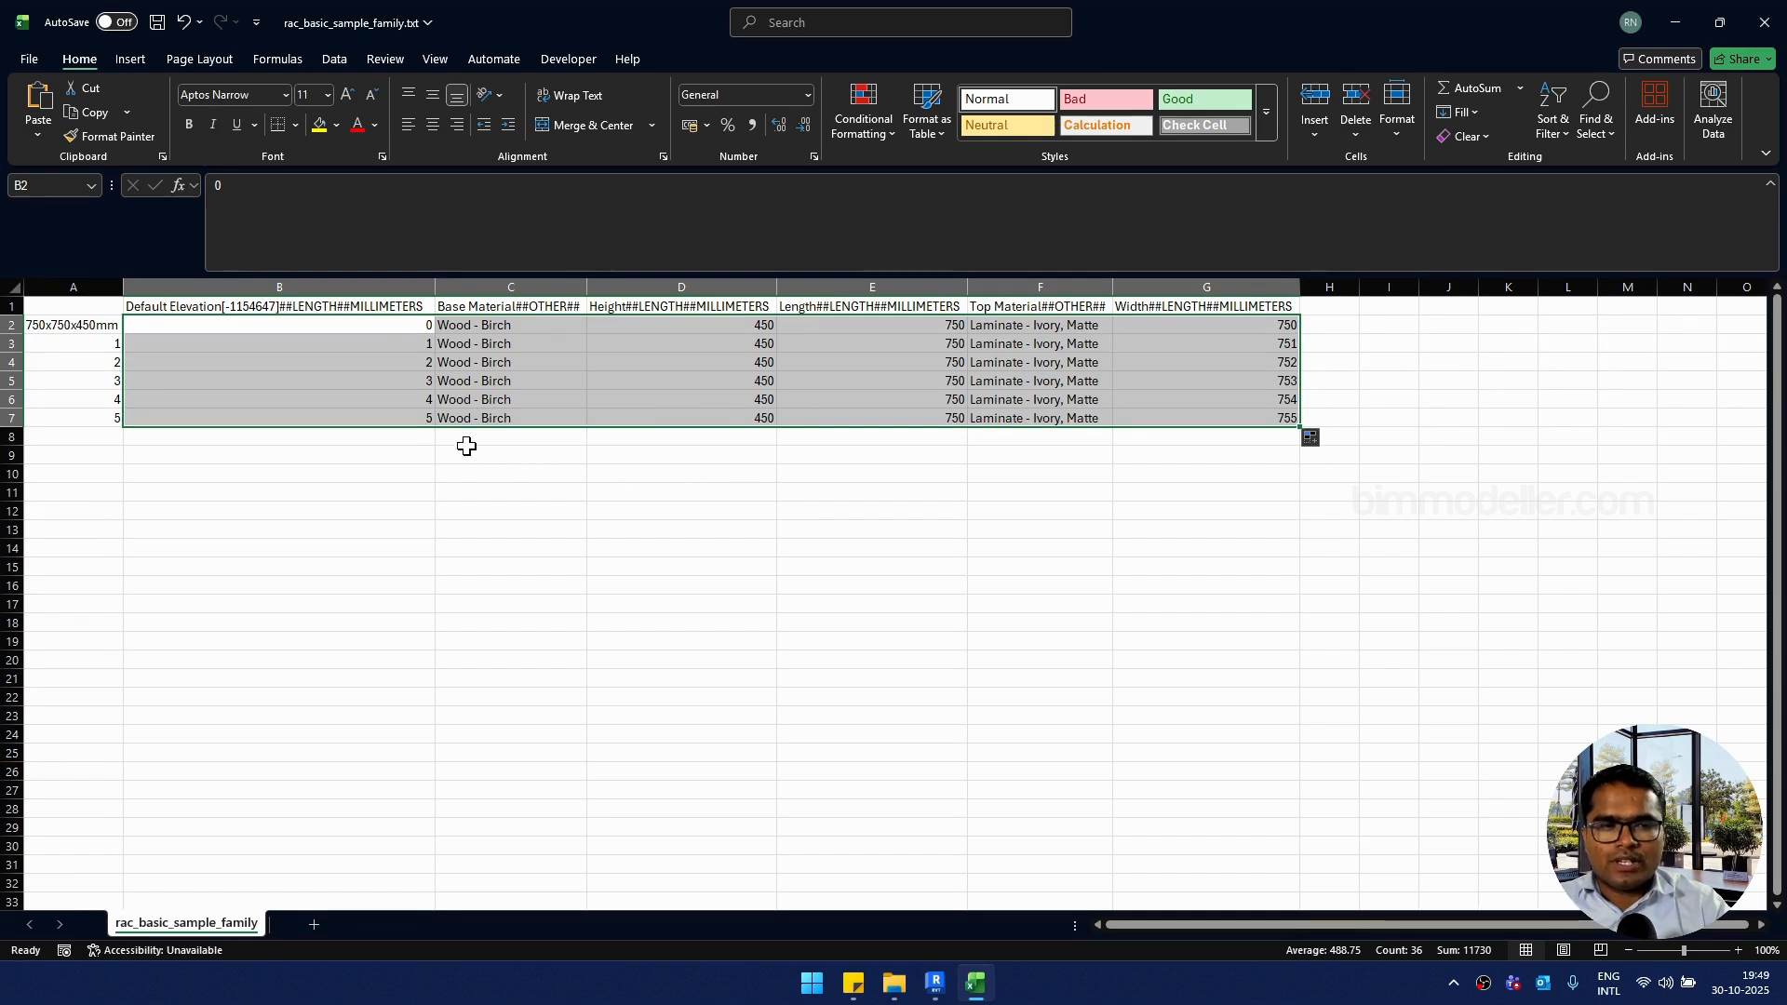
click(405, 331)
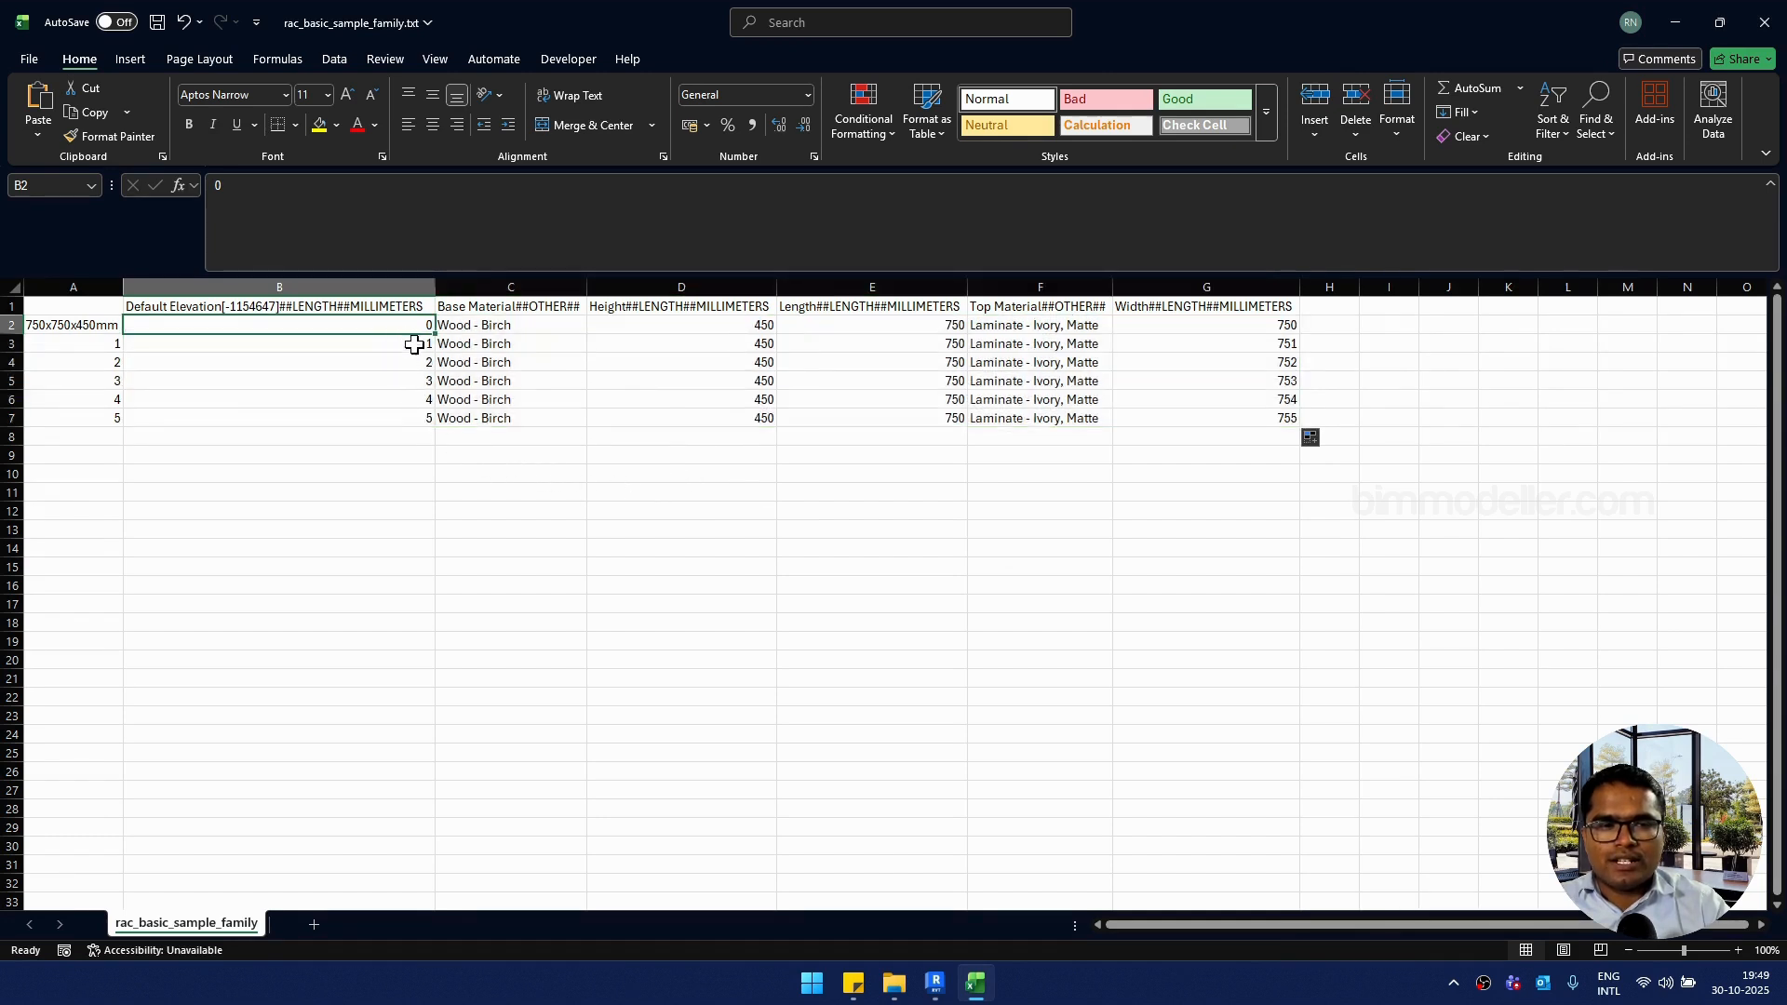
key(ctrl+c)
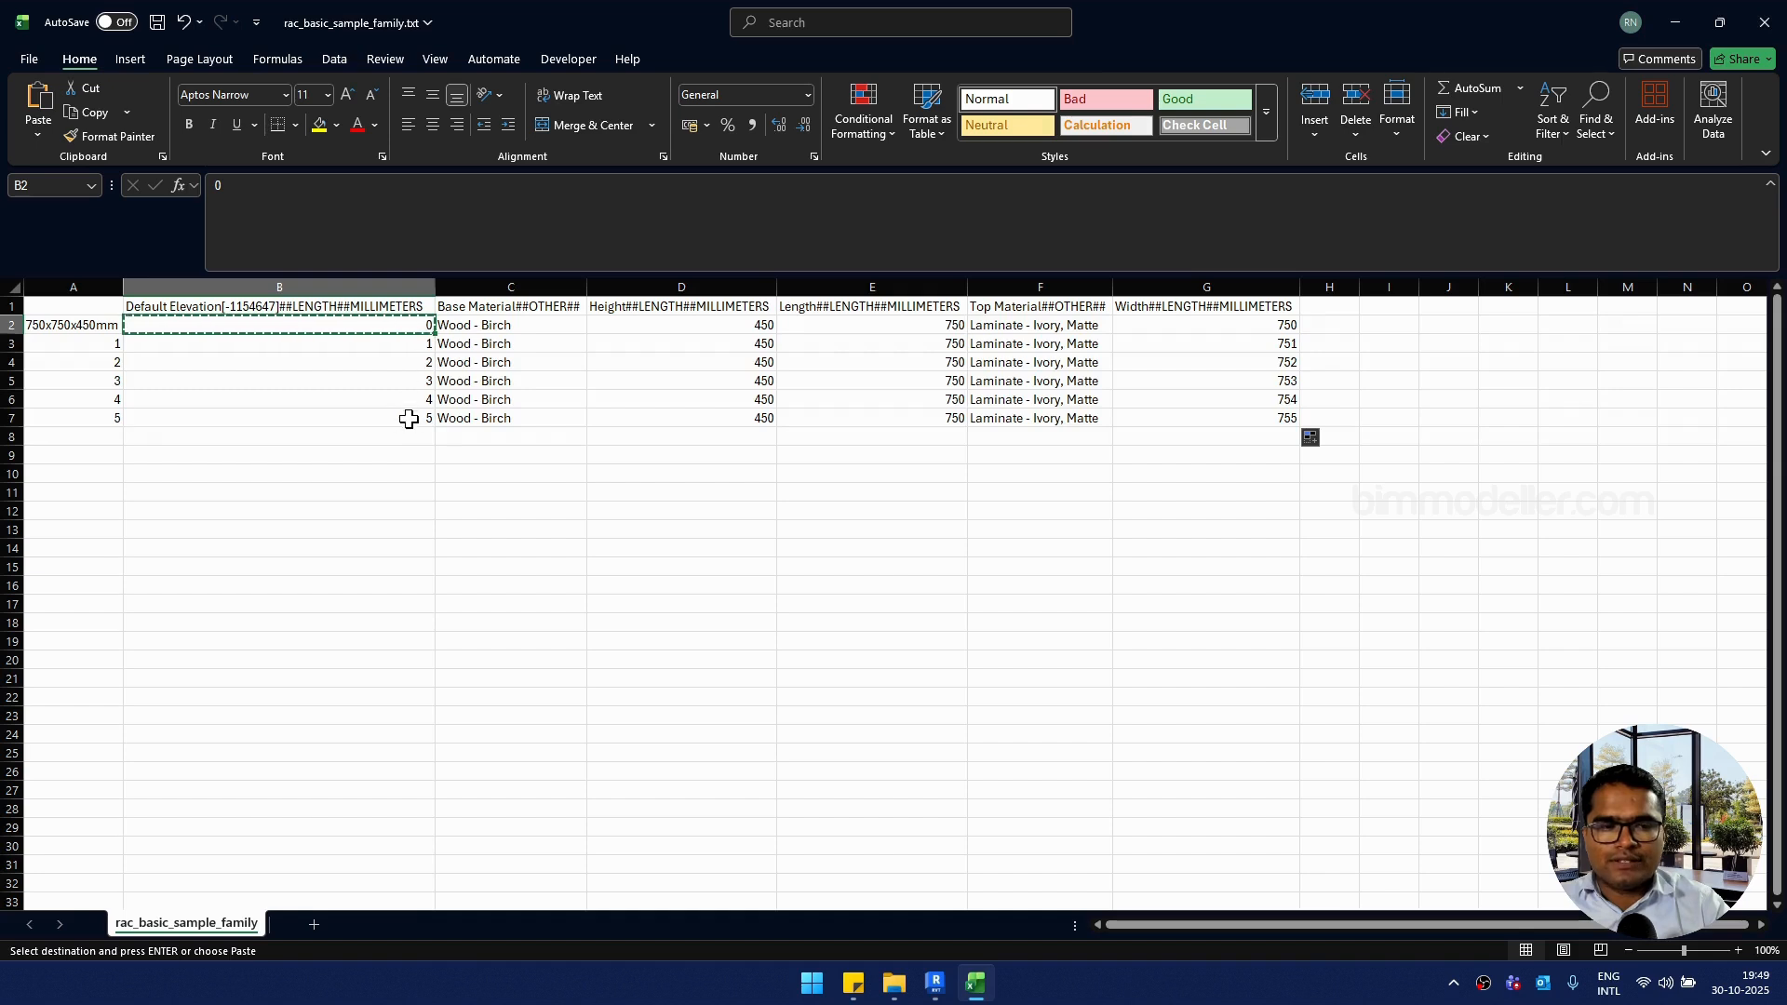
drag(409, 343, 415, 423)
key(ctrl+v)
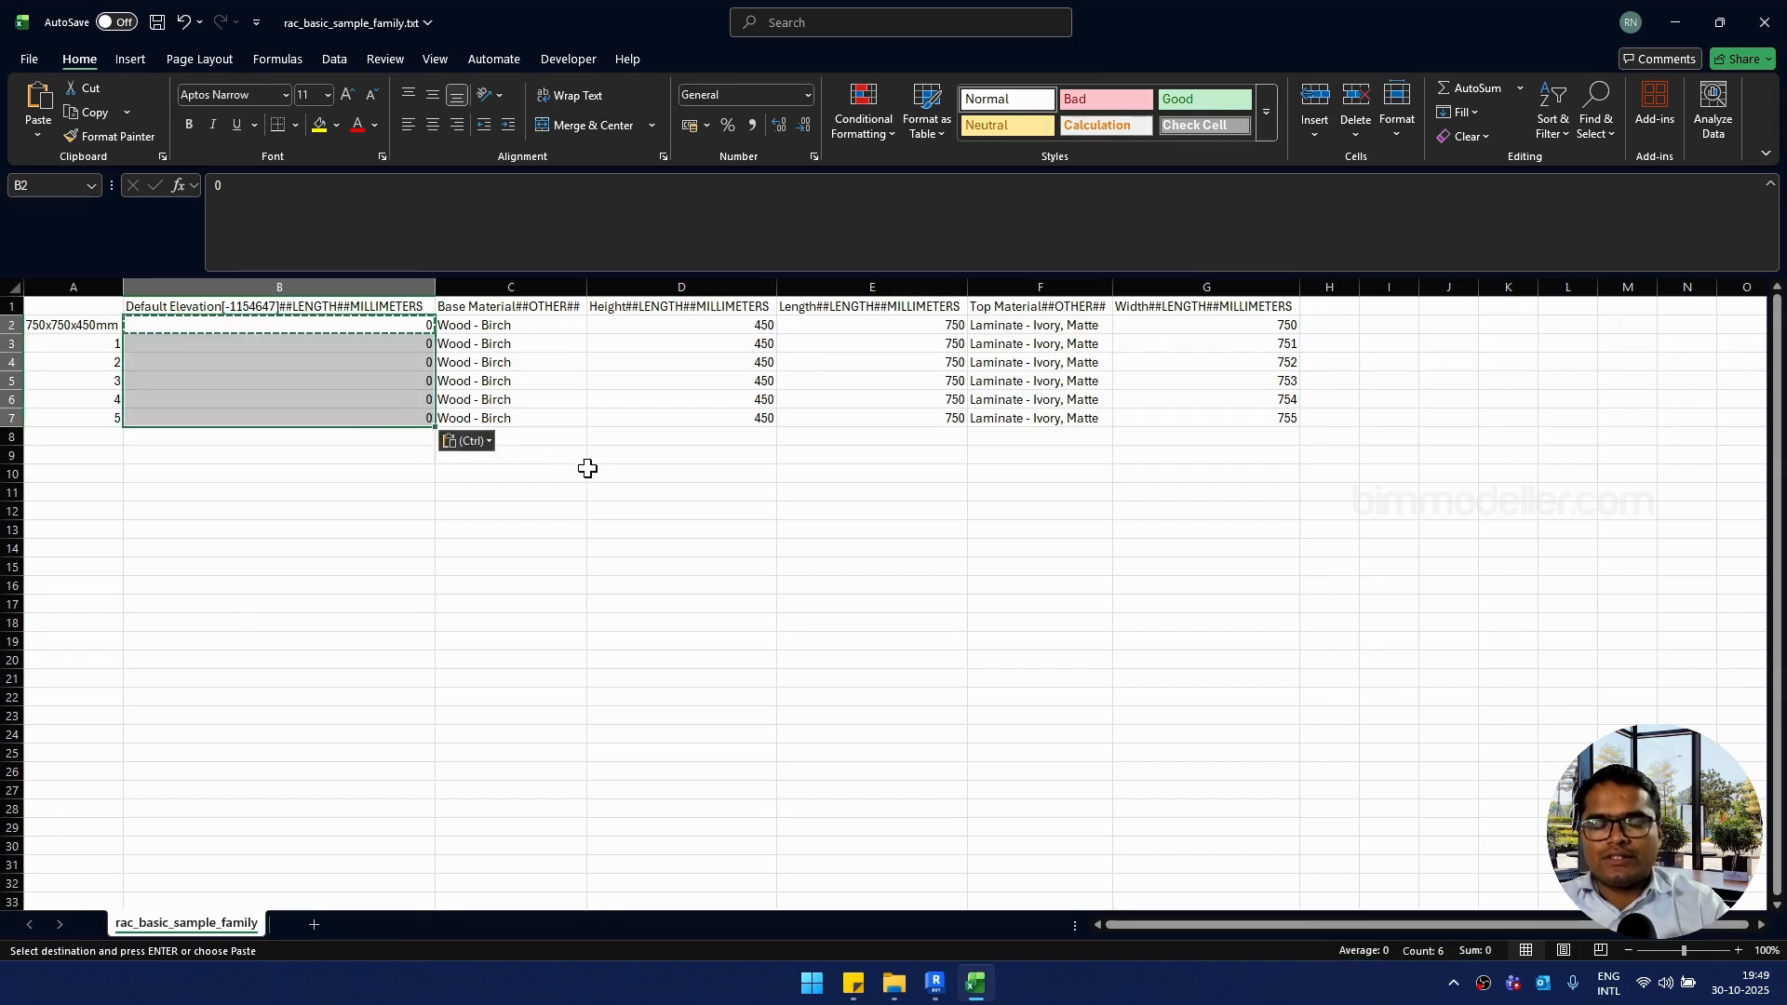
click(749, 455)
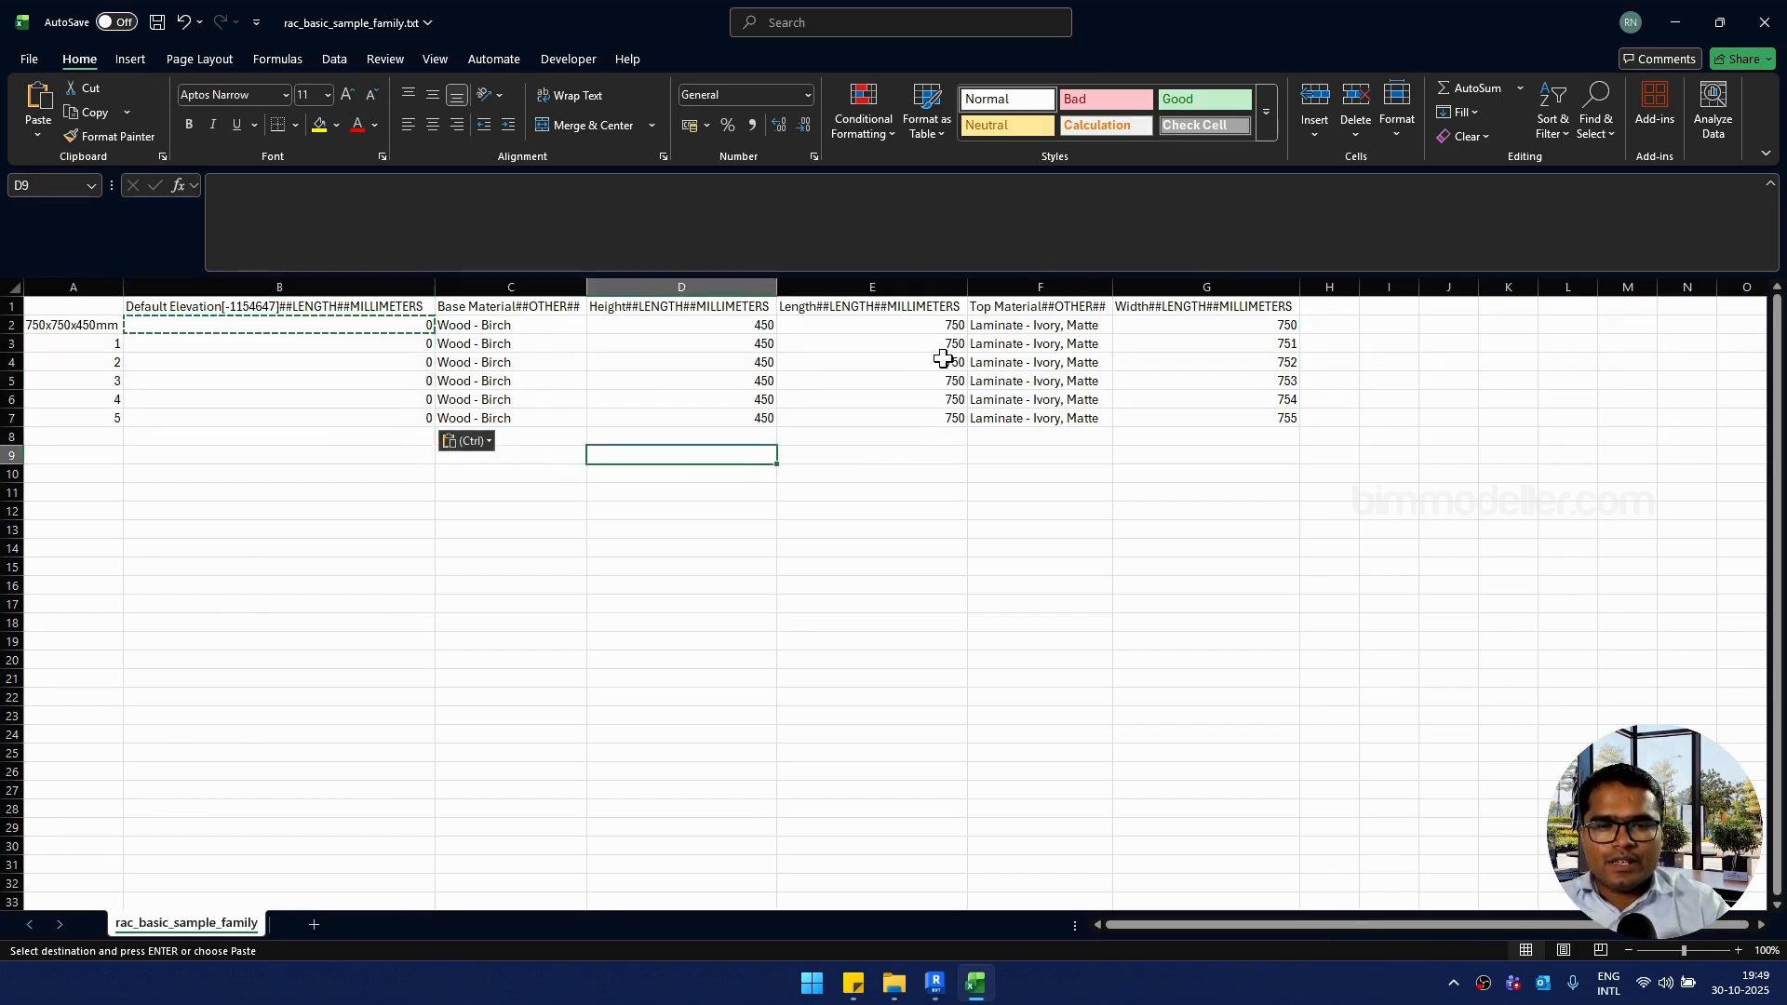
Step: Set the Height in D3 to 500 and extend the 450, 500 series down to 700 in D7
click(754, 324)
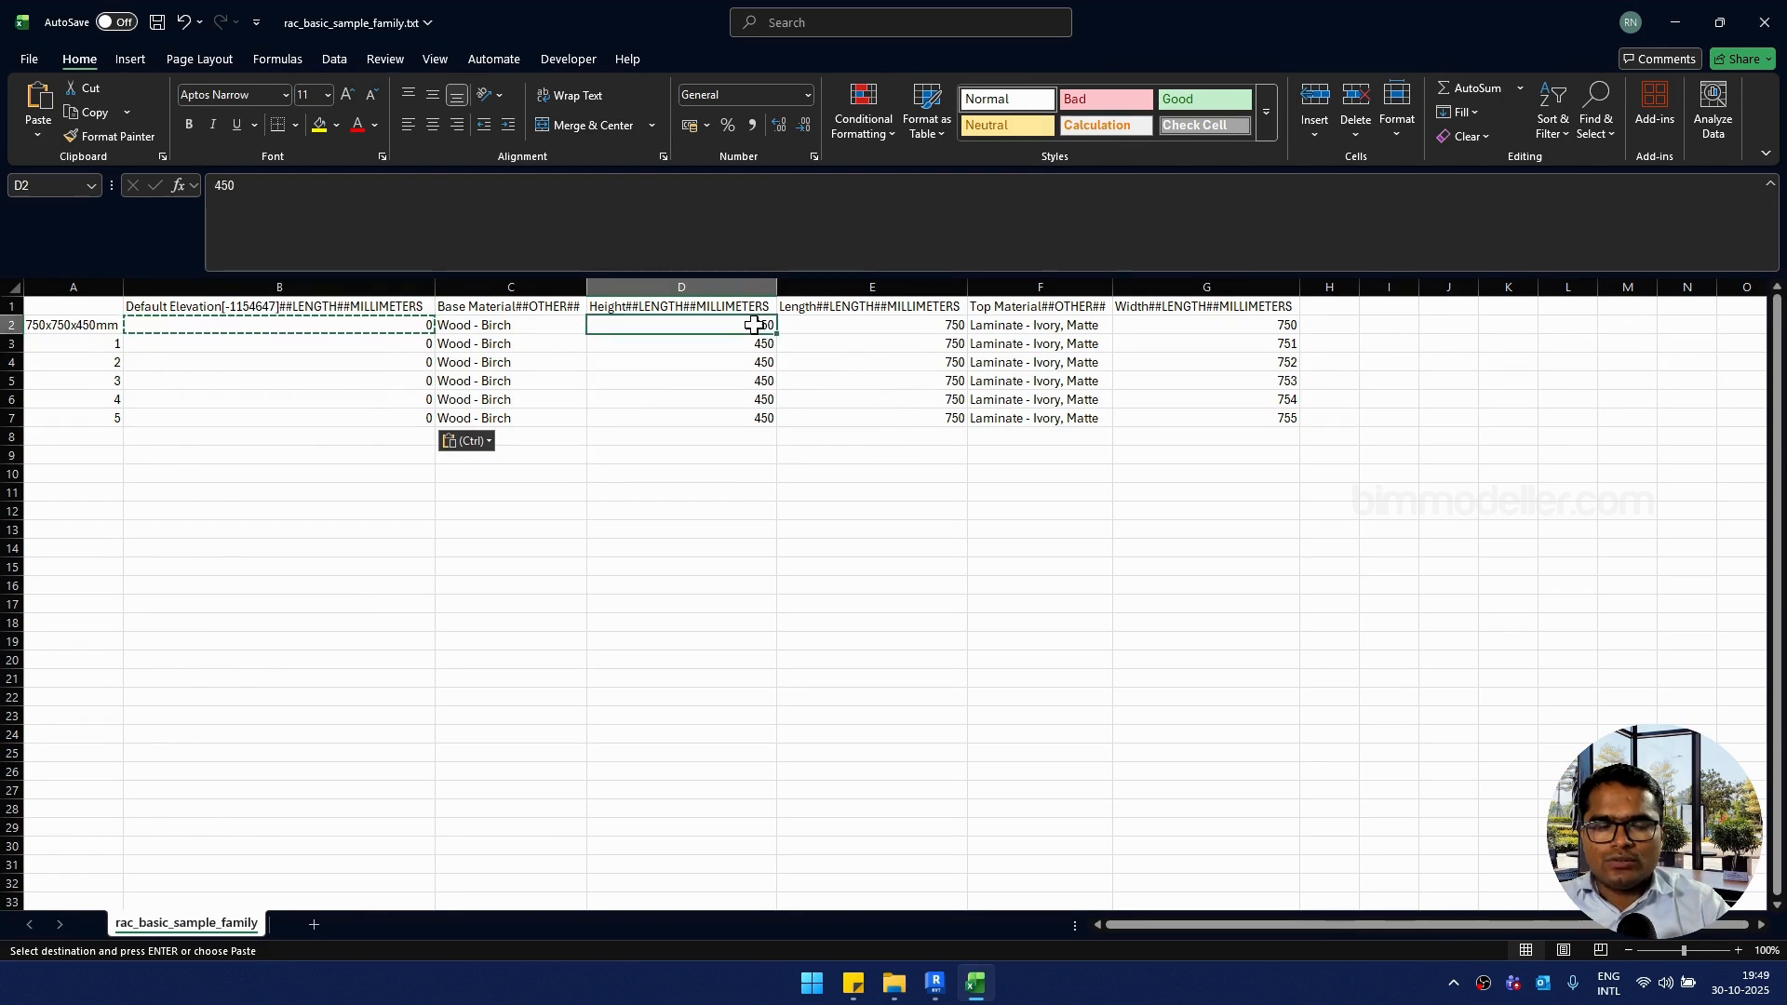
click(757, 340)
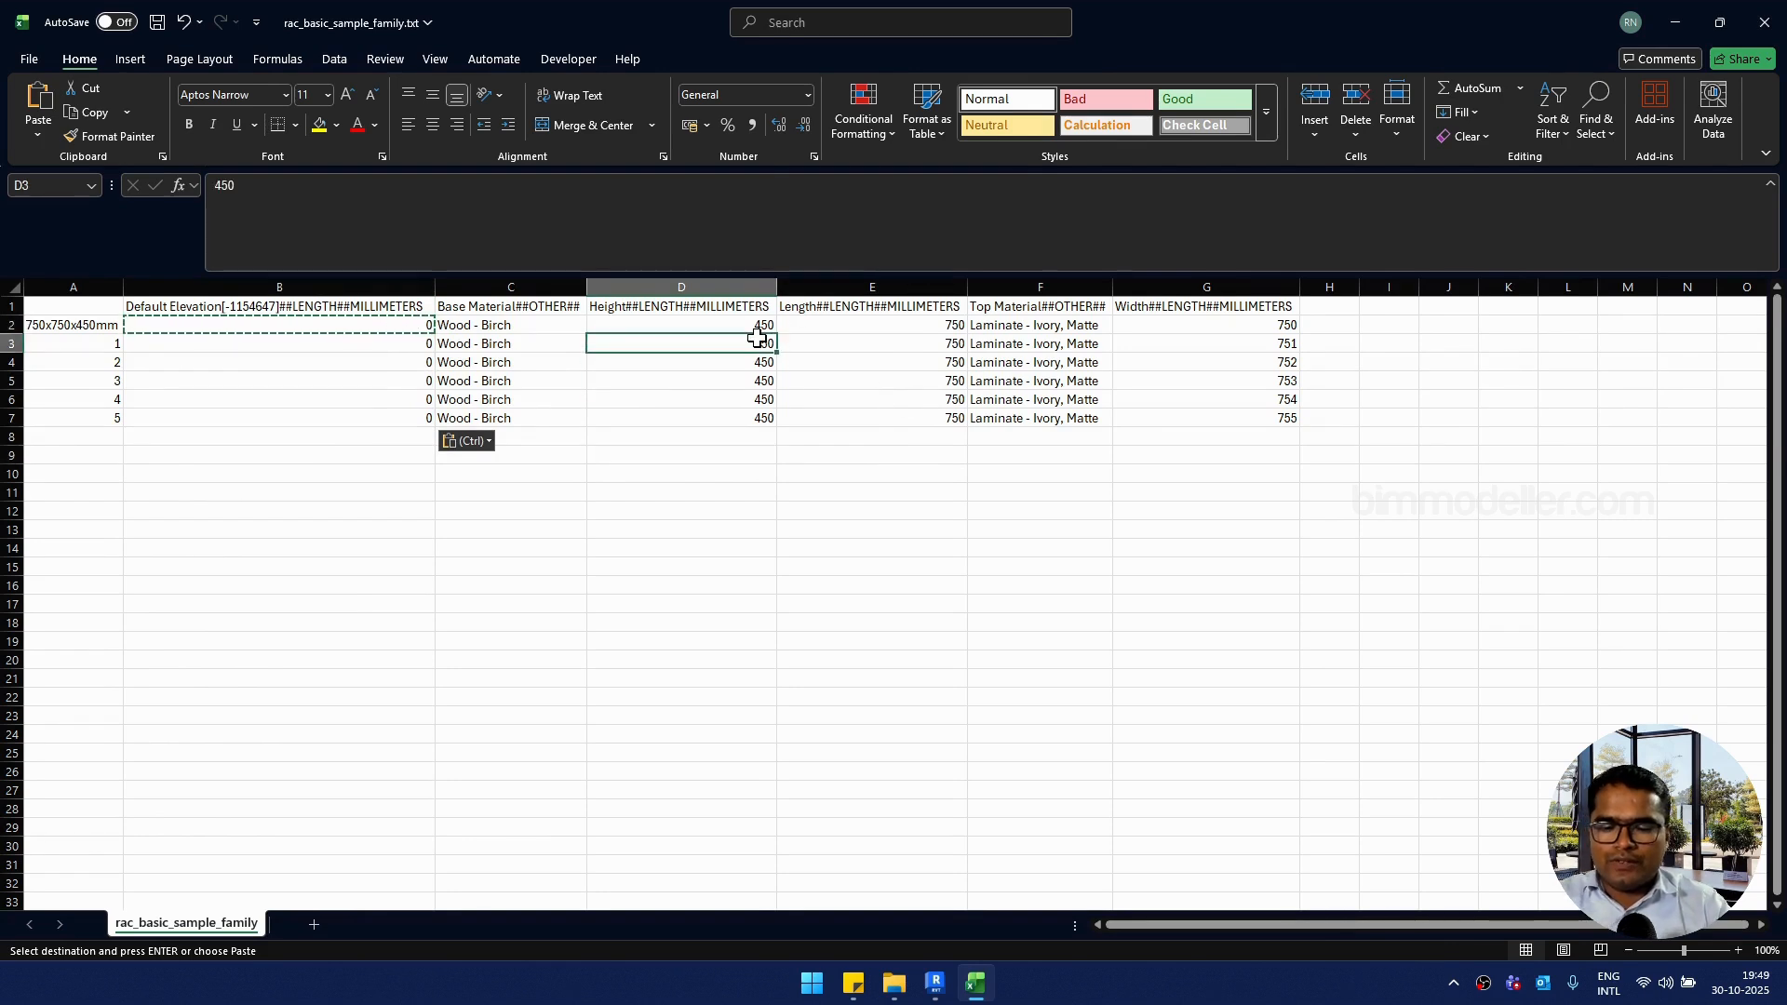
text(500)
key(Return)
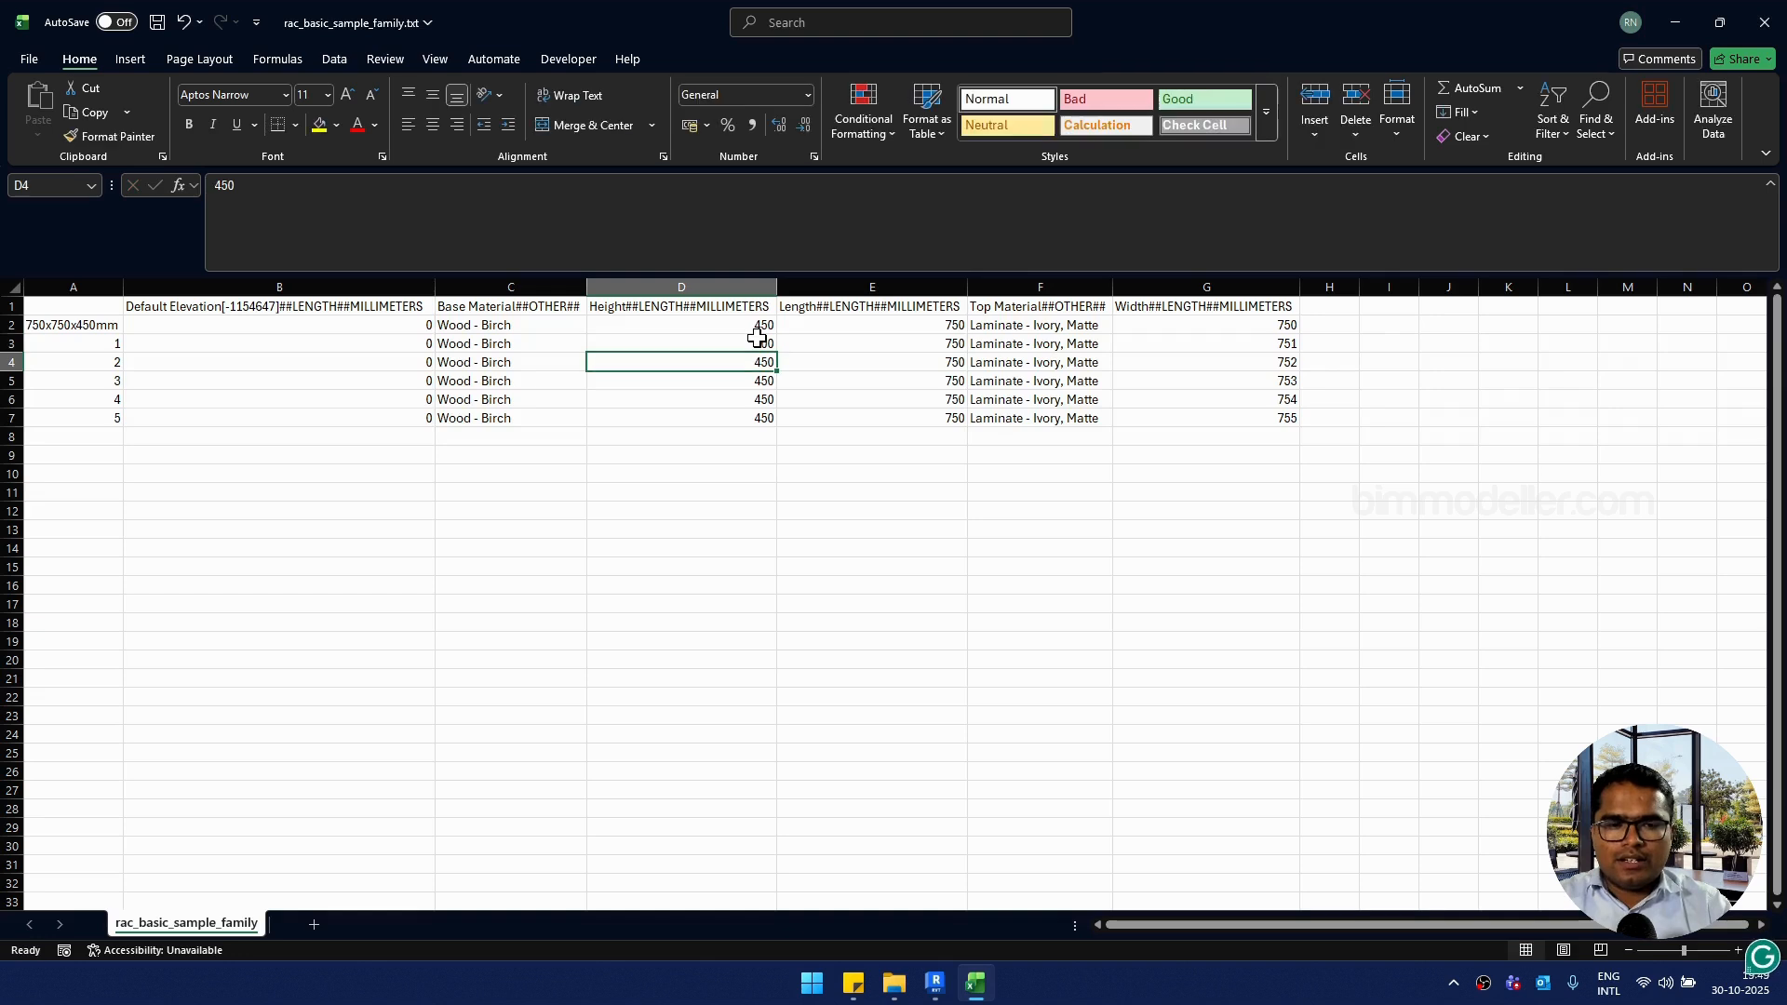
click(759, 340)
click(745, 325)
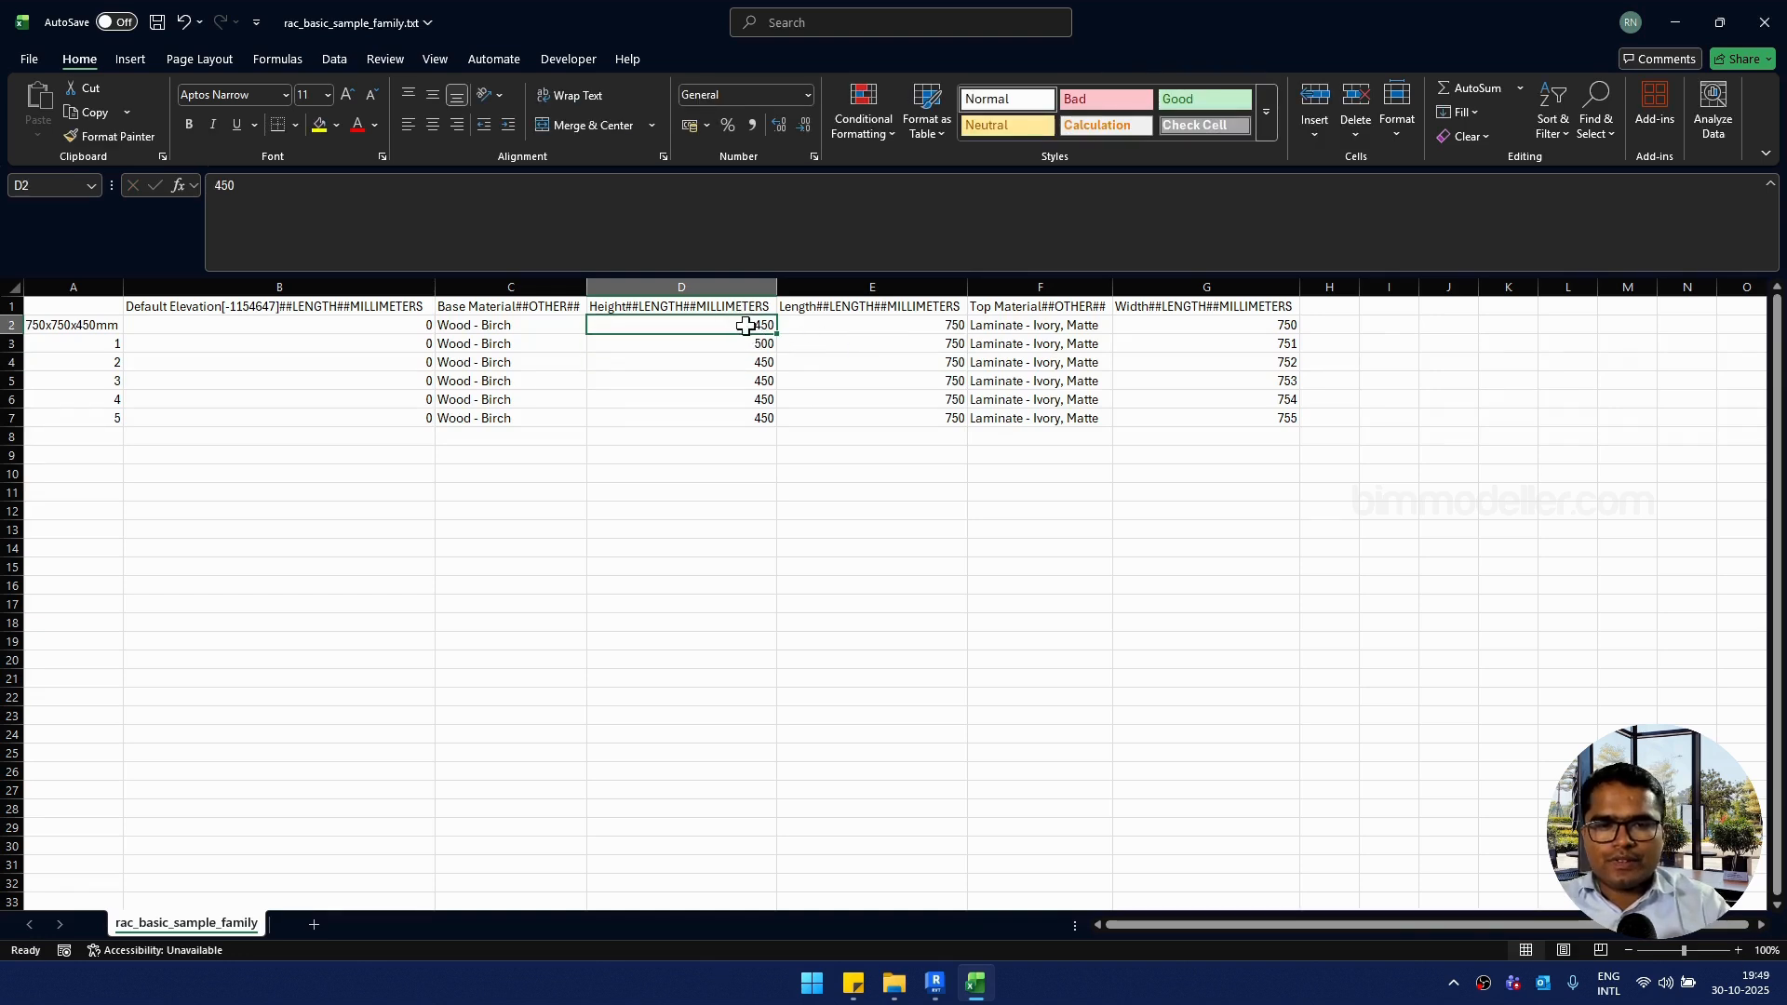
drag(746, 325, 774, 426)
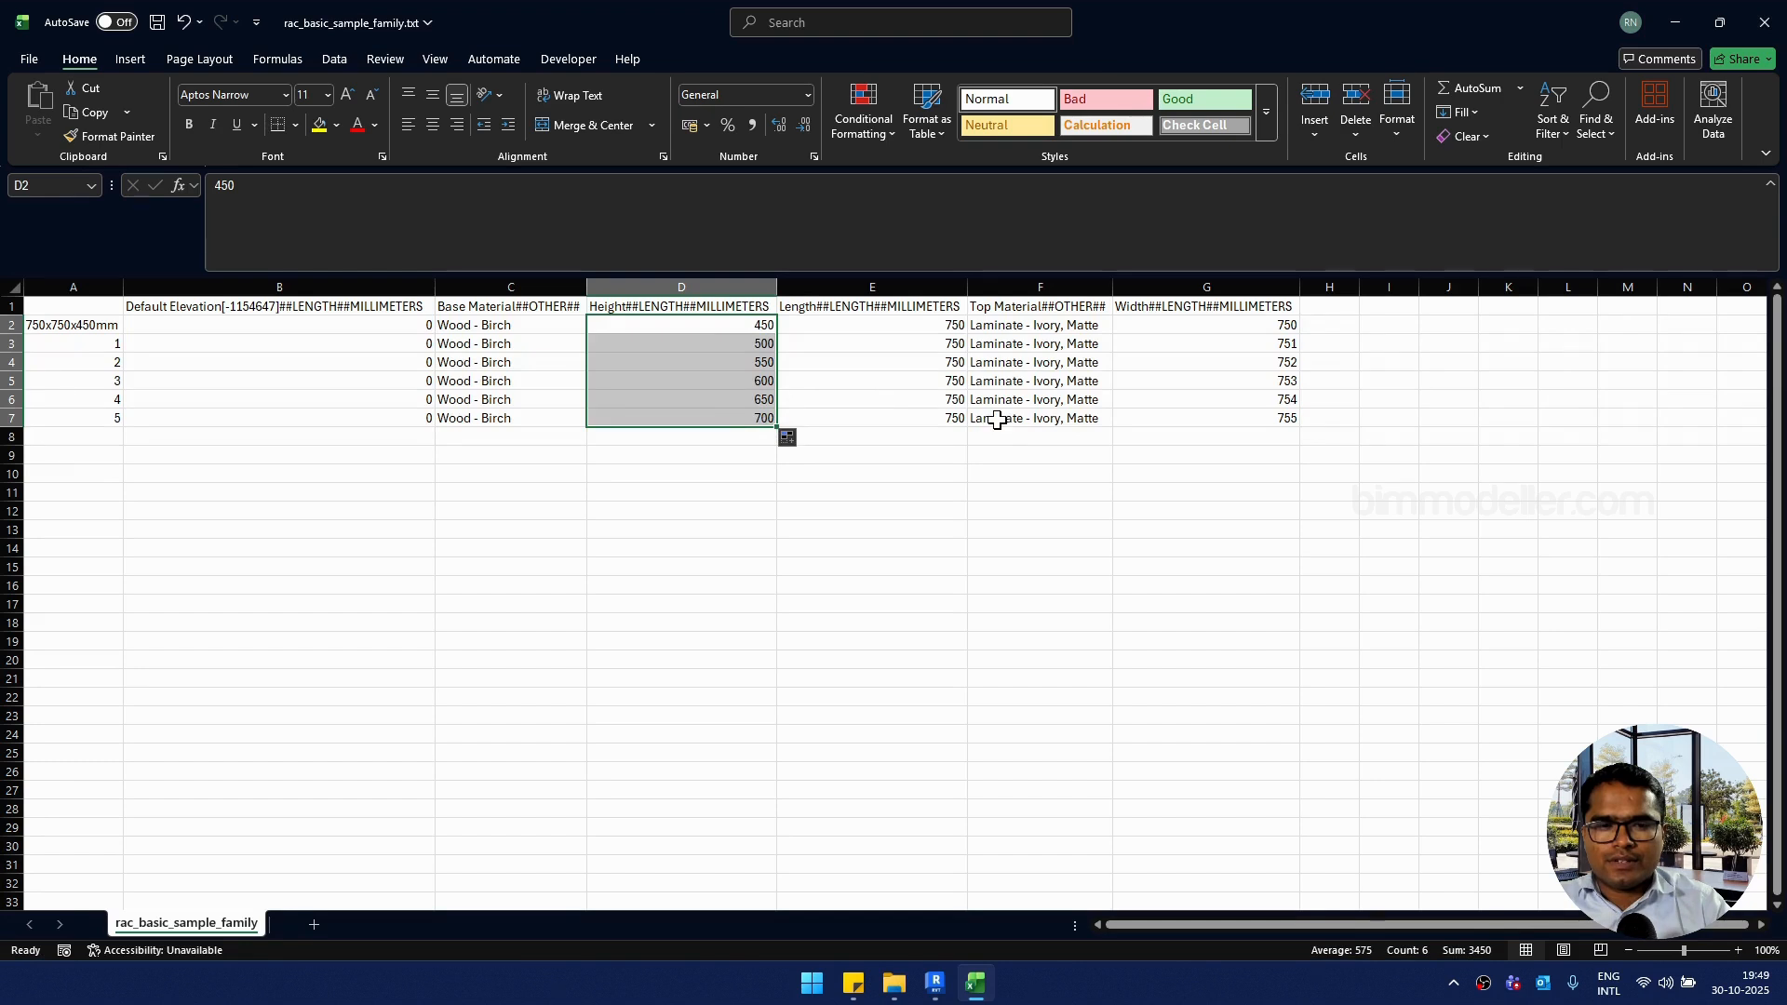
Step: Set the Length in E3 to 800 and extend the 750, 800 series down to 1000 in E7
click(947, 341)
text(800)
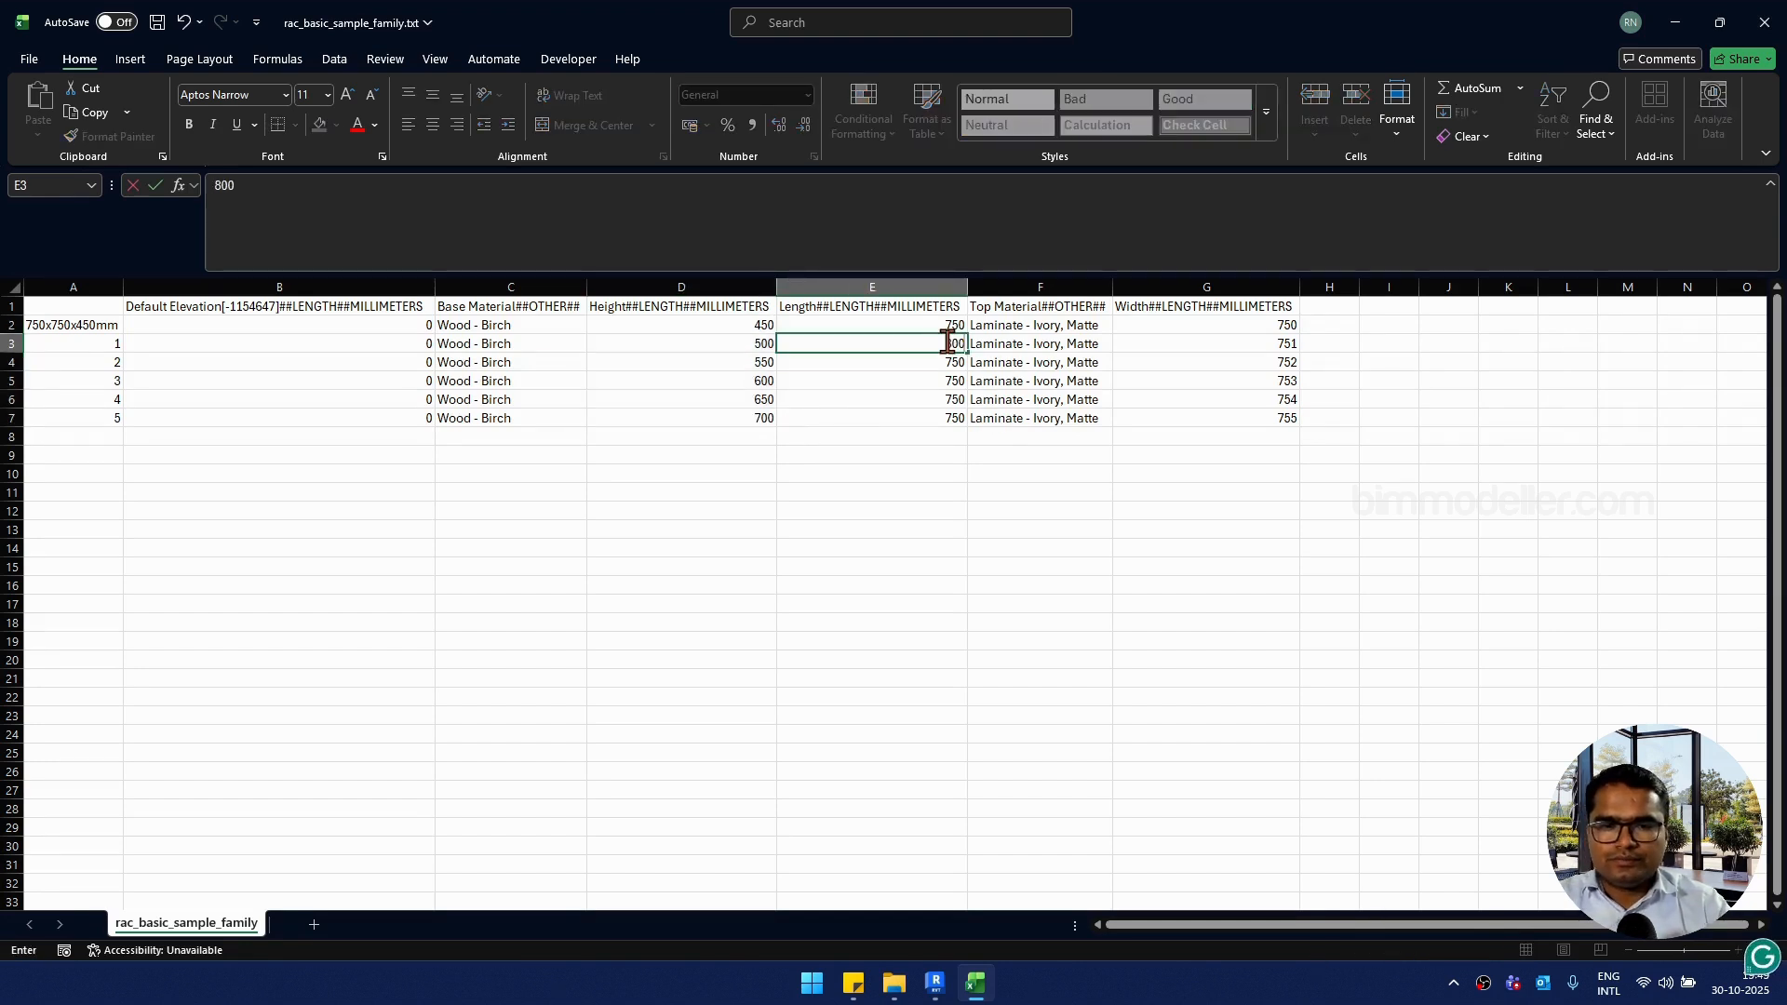
key(Return)
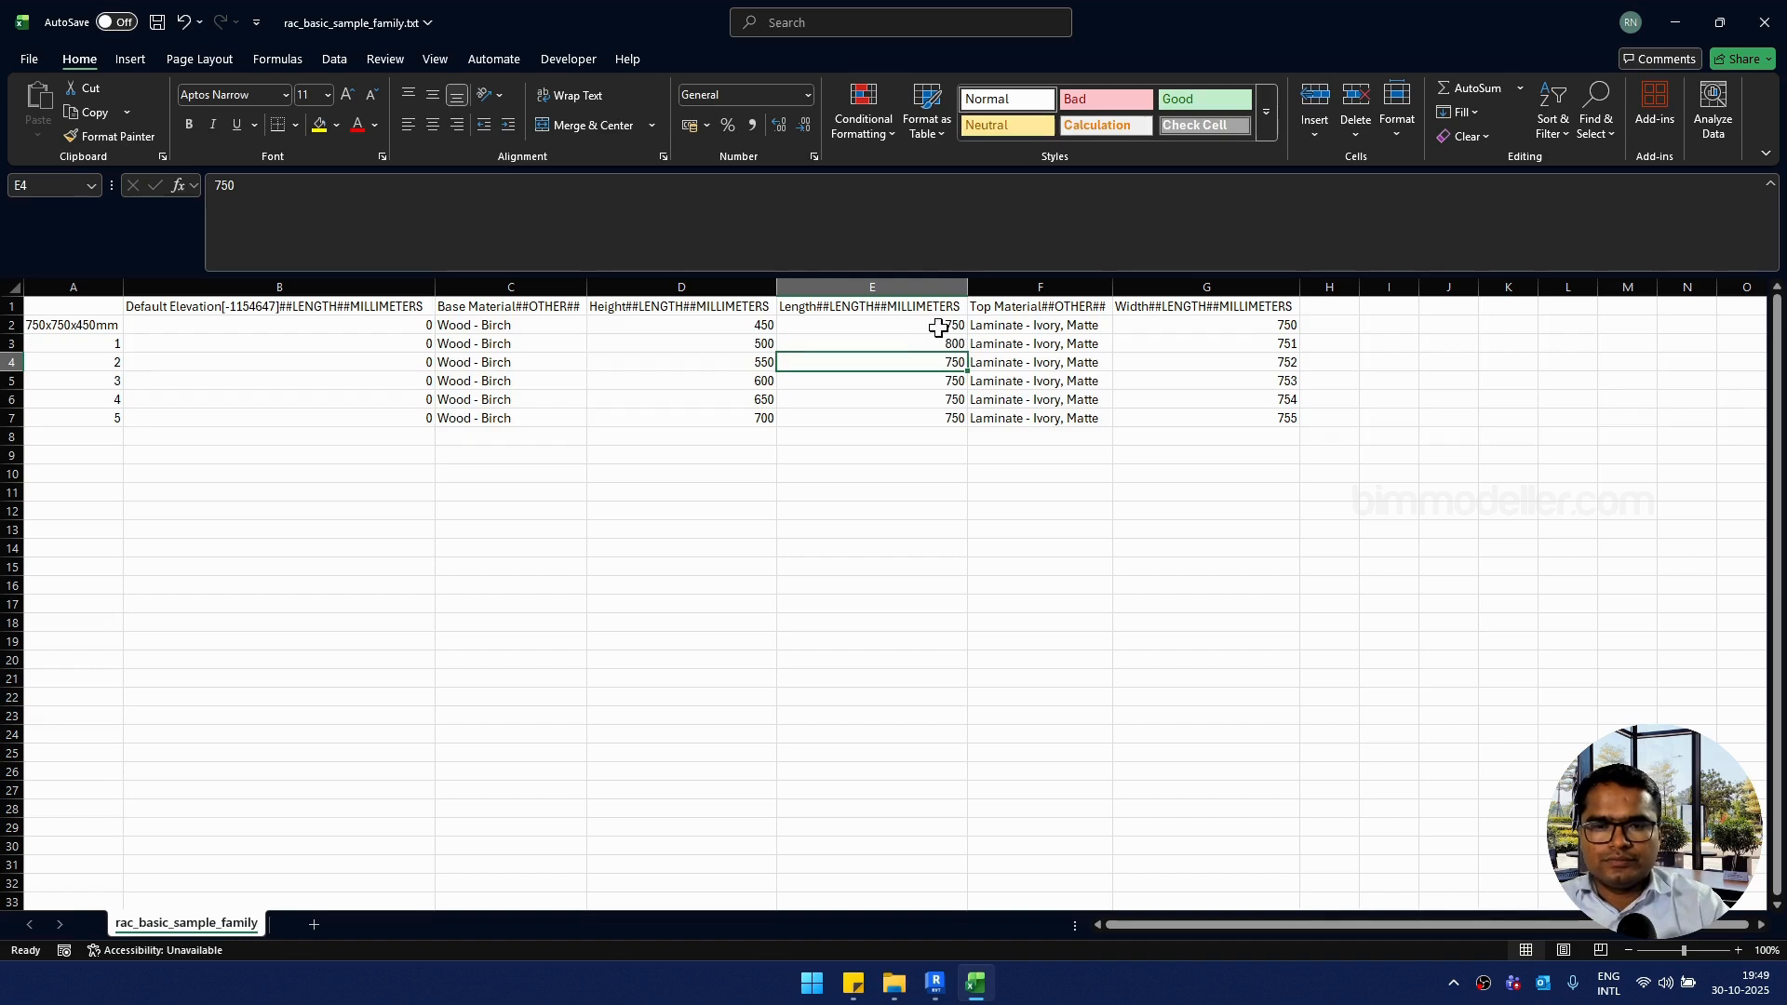
drag(942, 327, 967, 424)
click(1340, 534)
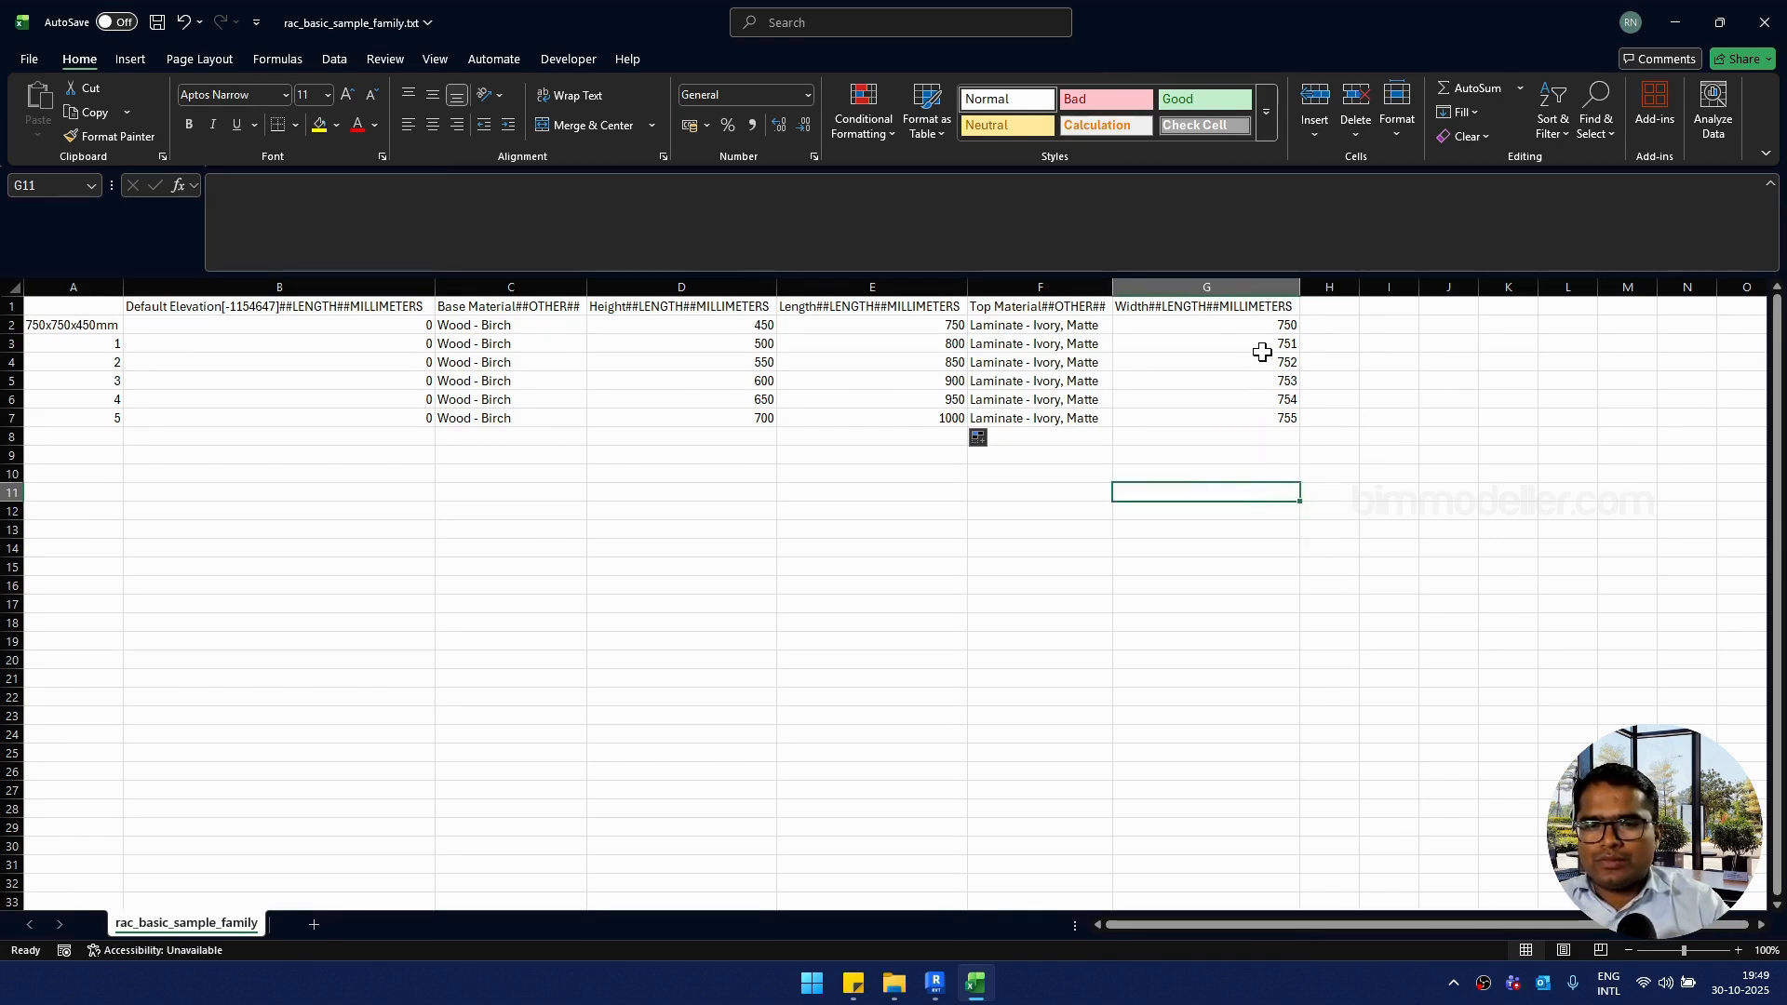
Step: Set the Width in G3 to 800 and extend the 750, 800 series down to 1000 in G7
click(1259, 343)
text(800)
key(Return)
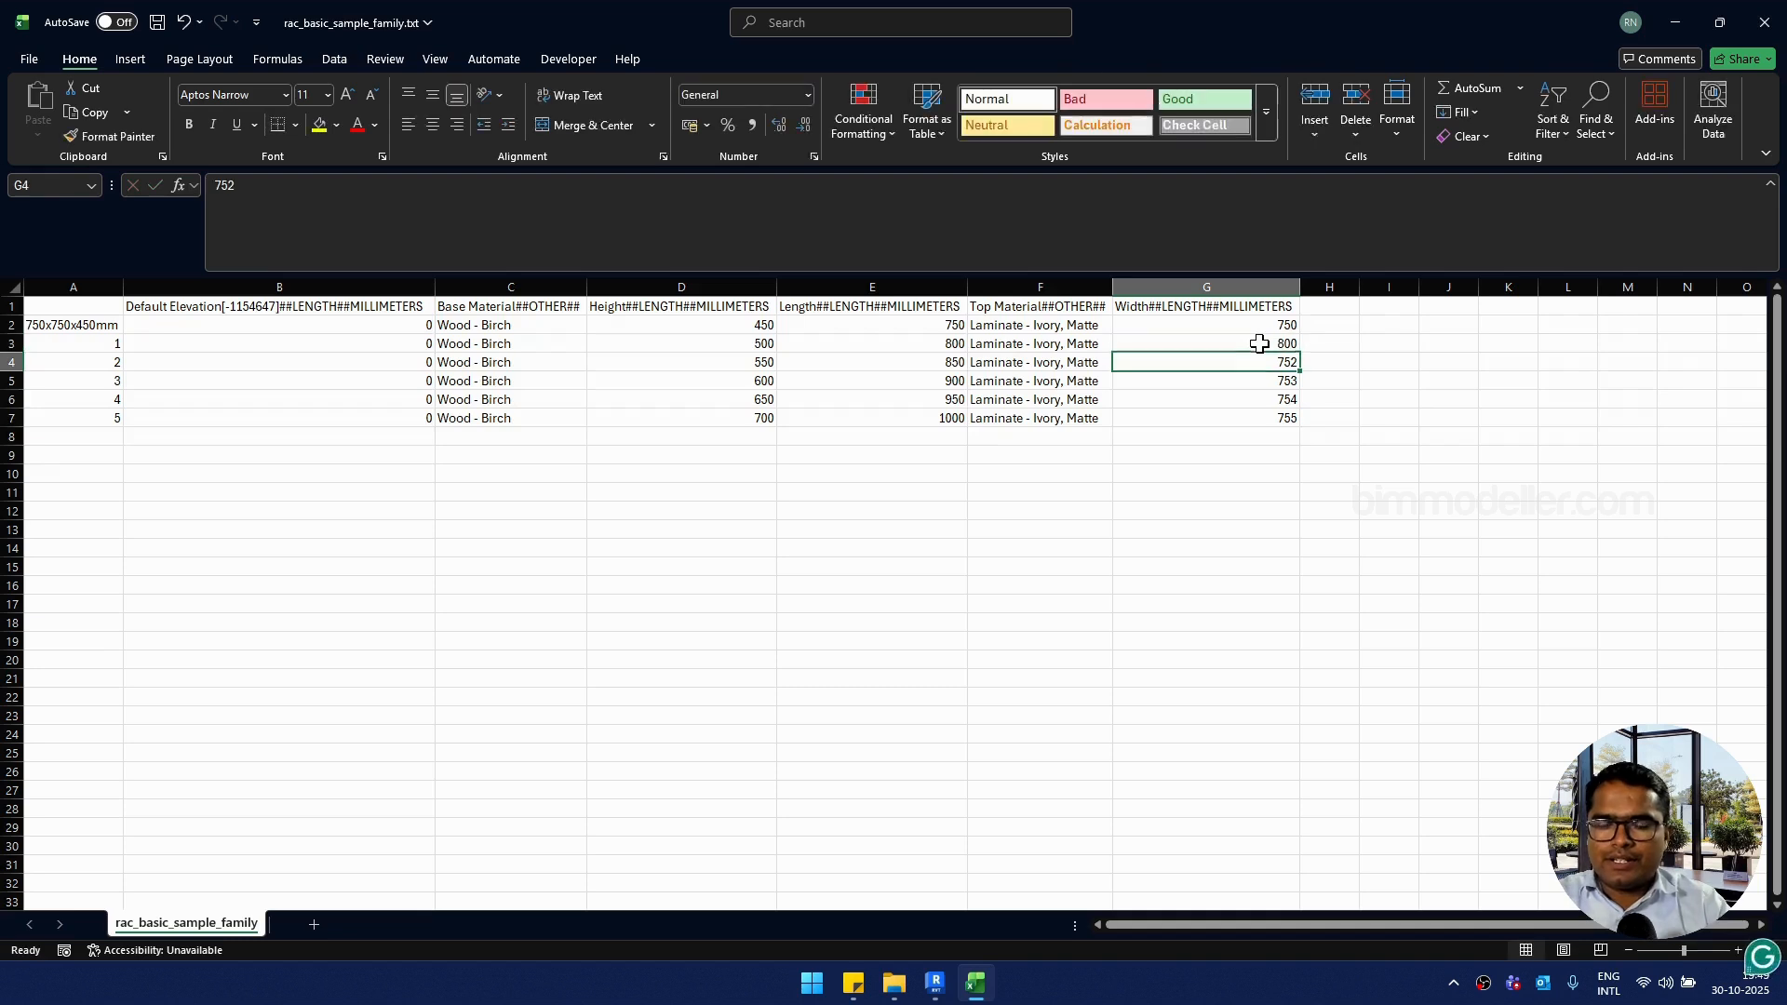
click(1261, 348)
drag(1261, 326, 1298, 420)
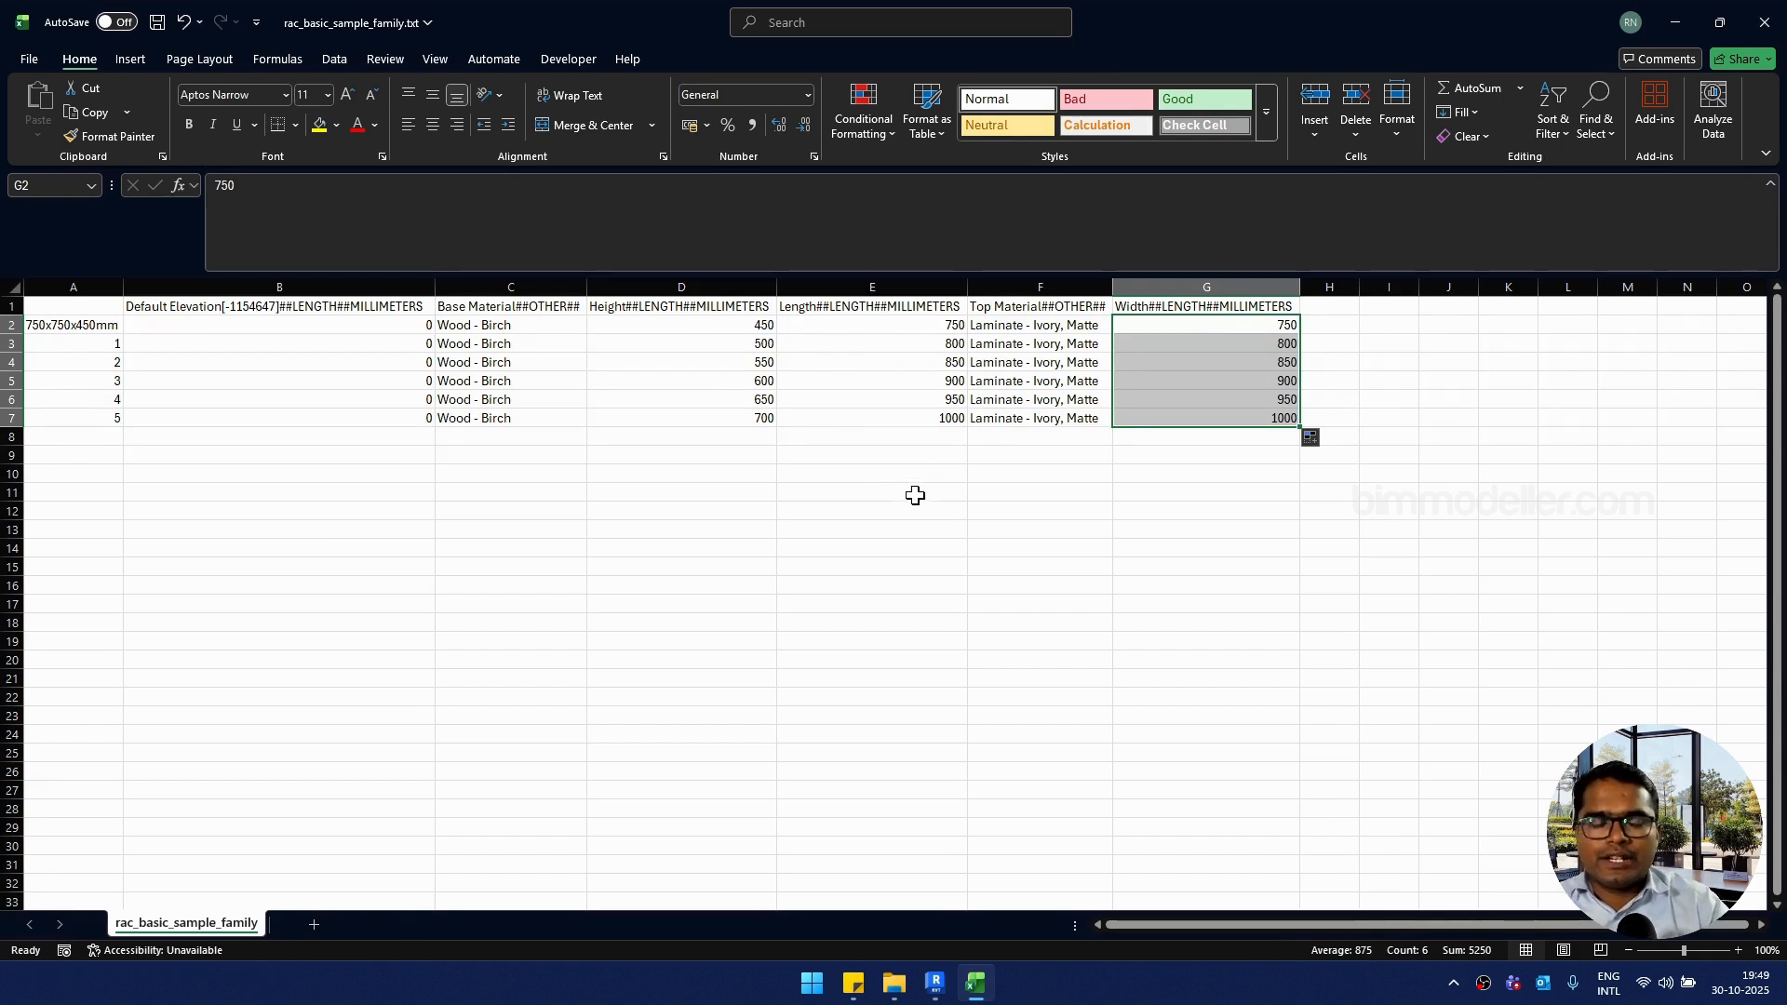
click(308, 460)
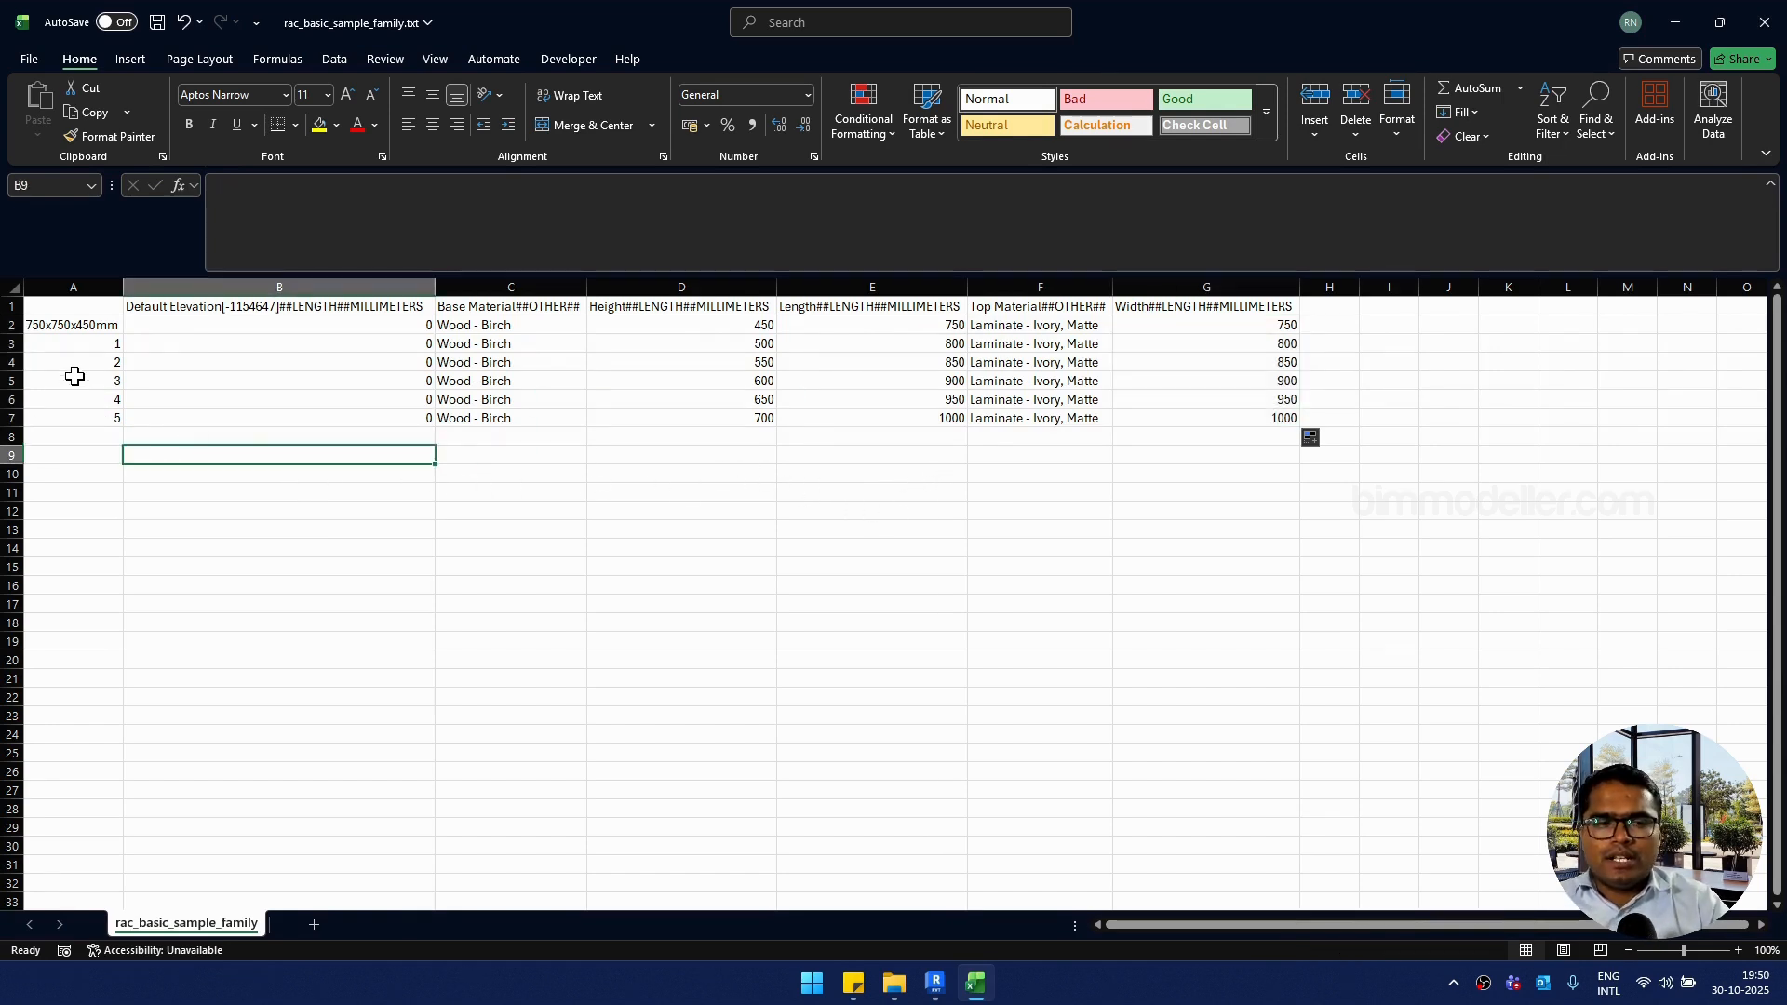
click(82, 345)
drag(83, 344, 98, 419)
click(286, 437)
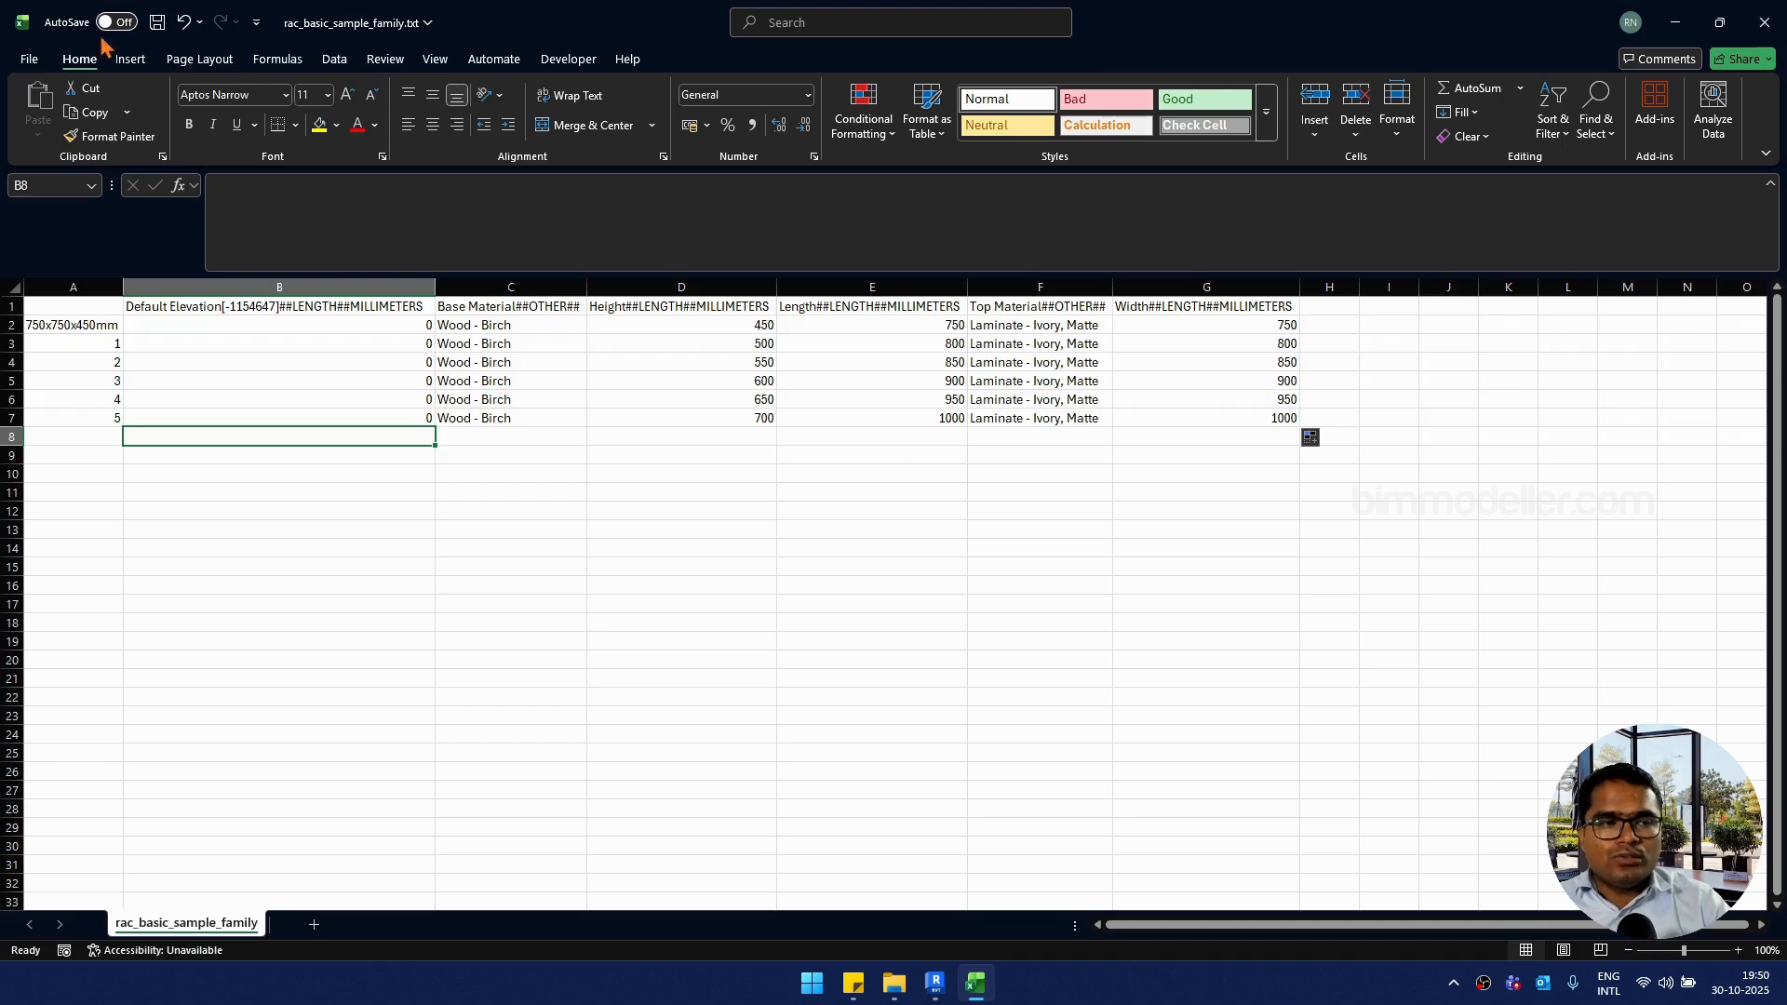
Step: Save the sheet to the Desktop as New rac_basic_sample_family.csv in CSV (Comma delimited) format and close the workbook
click(41, 59)
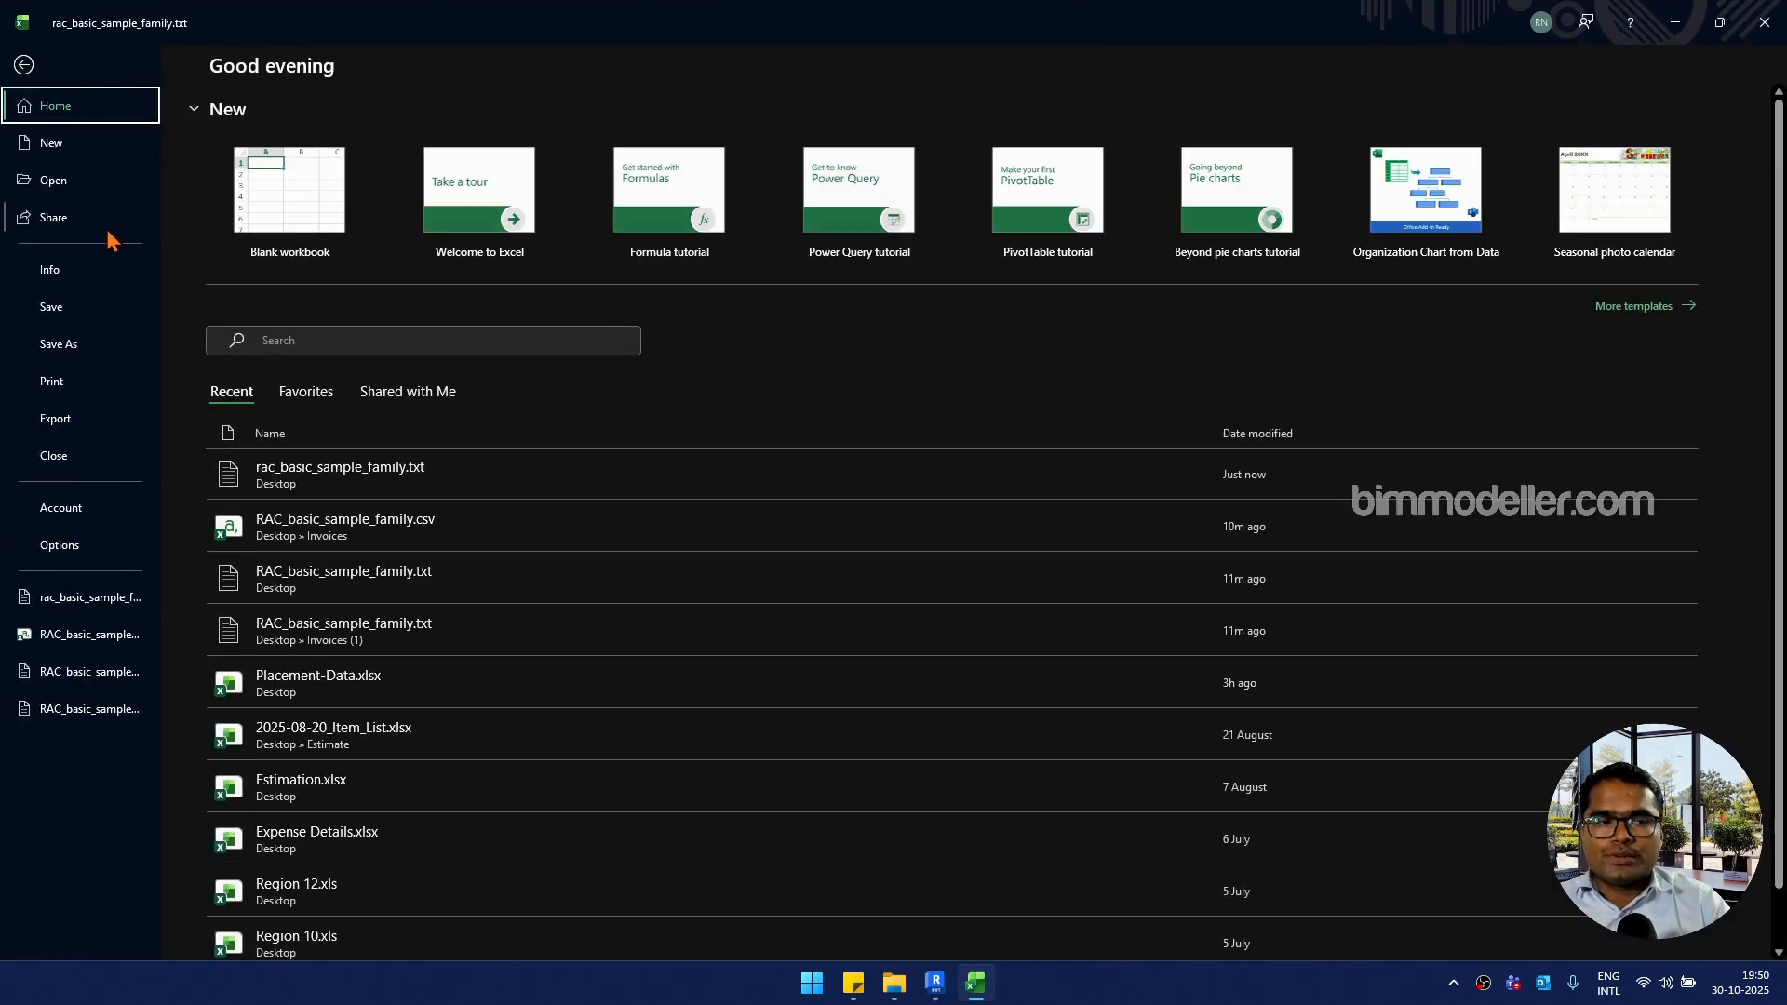
click(98, 353)
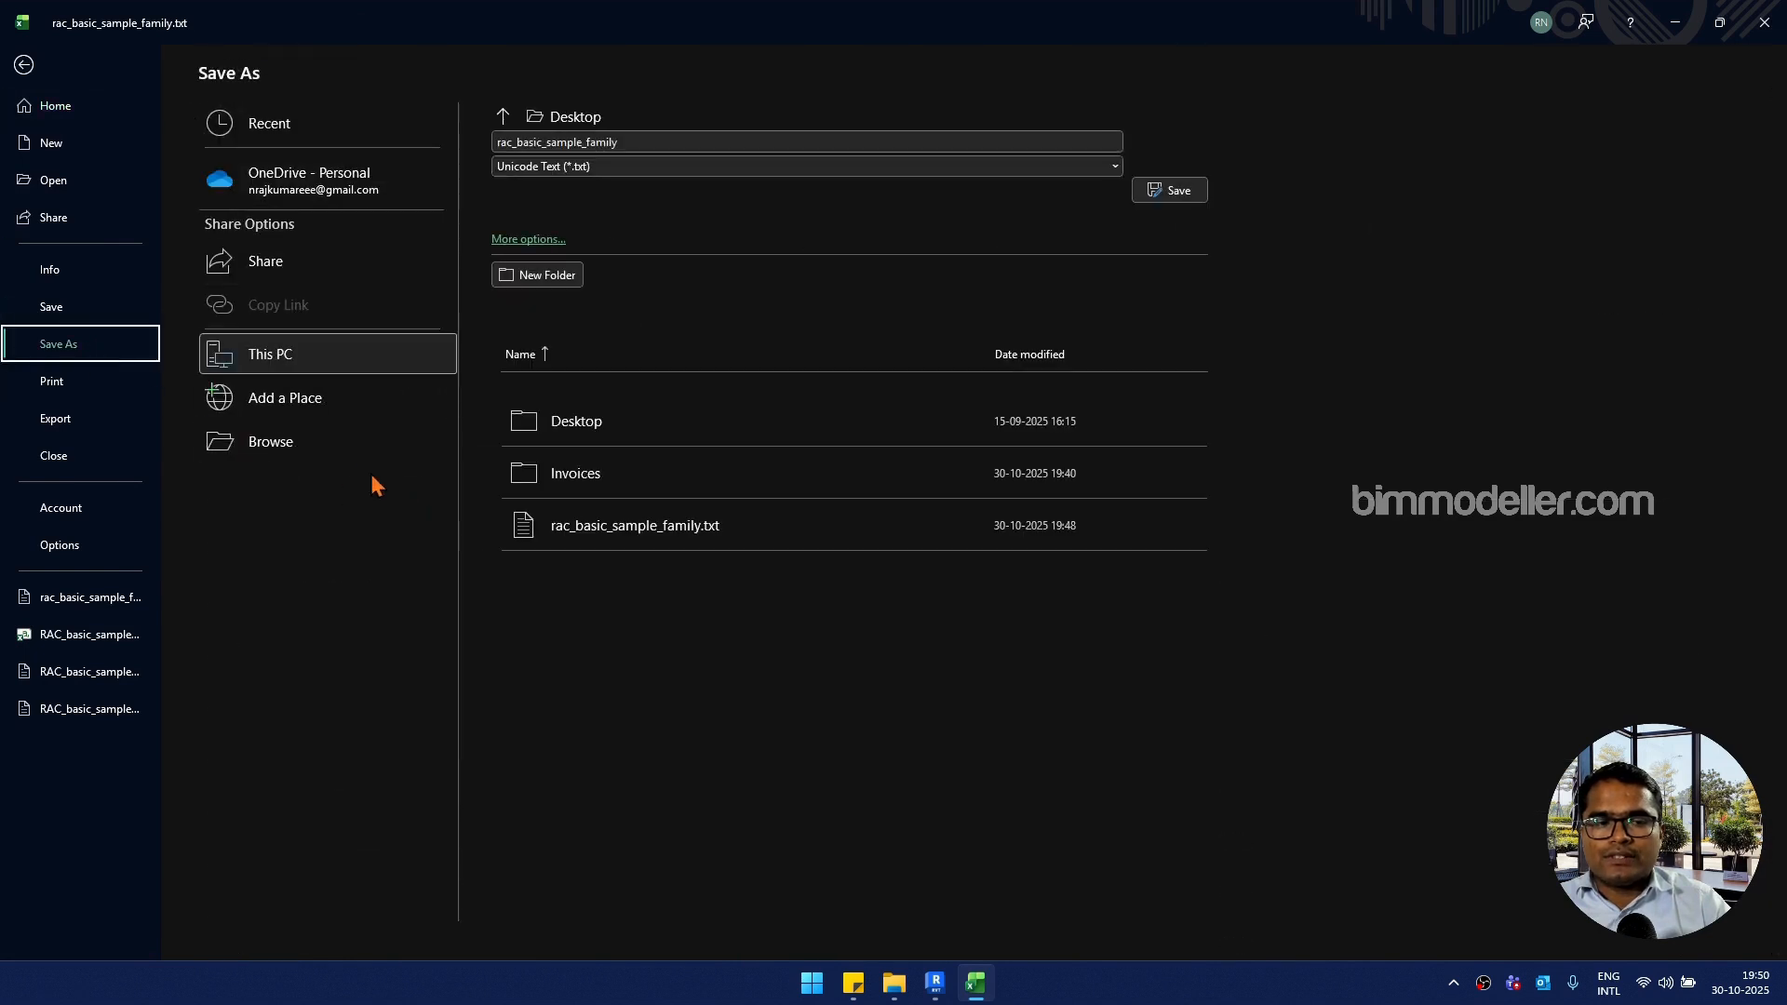
key(F12)
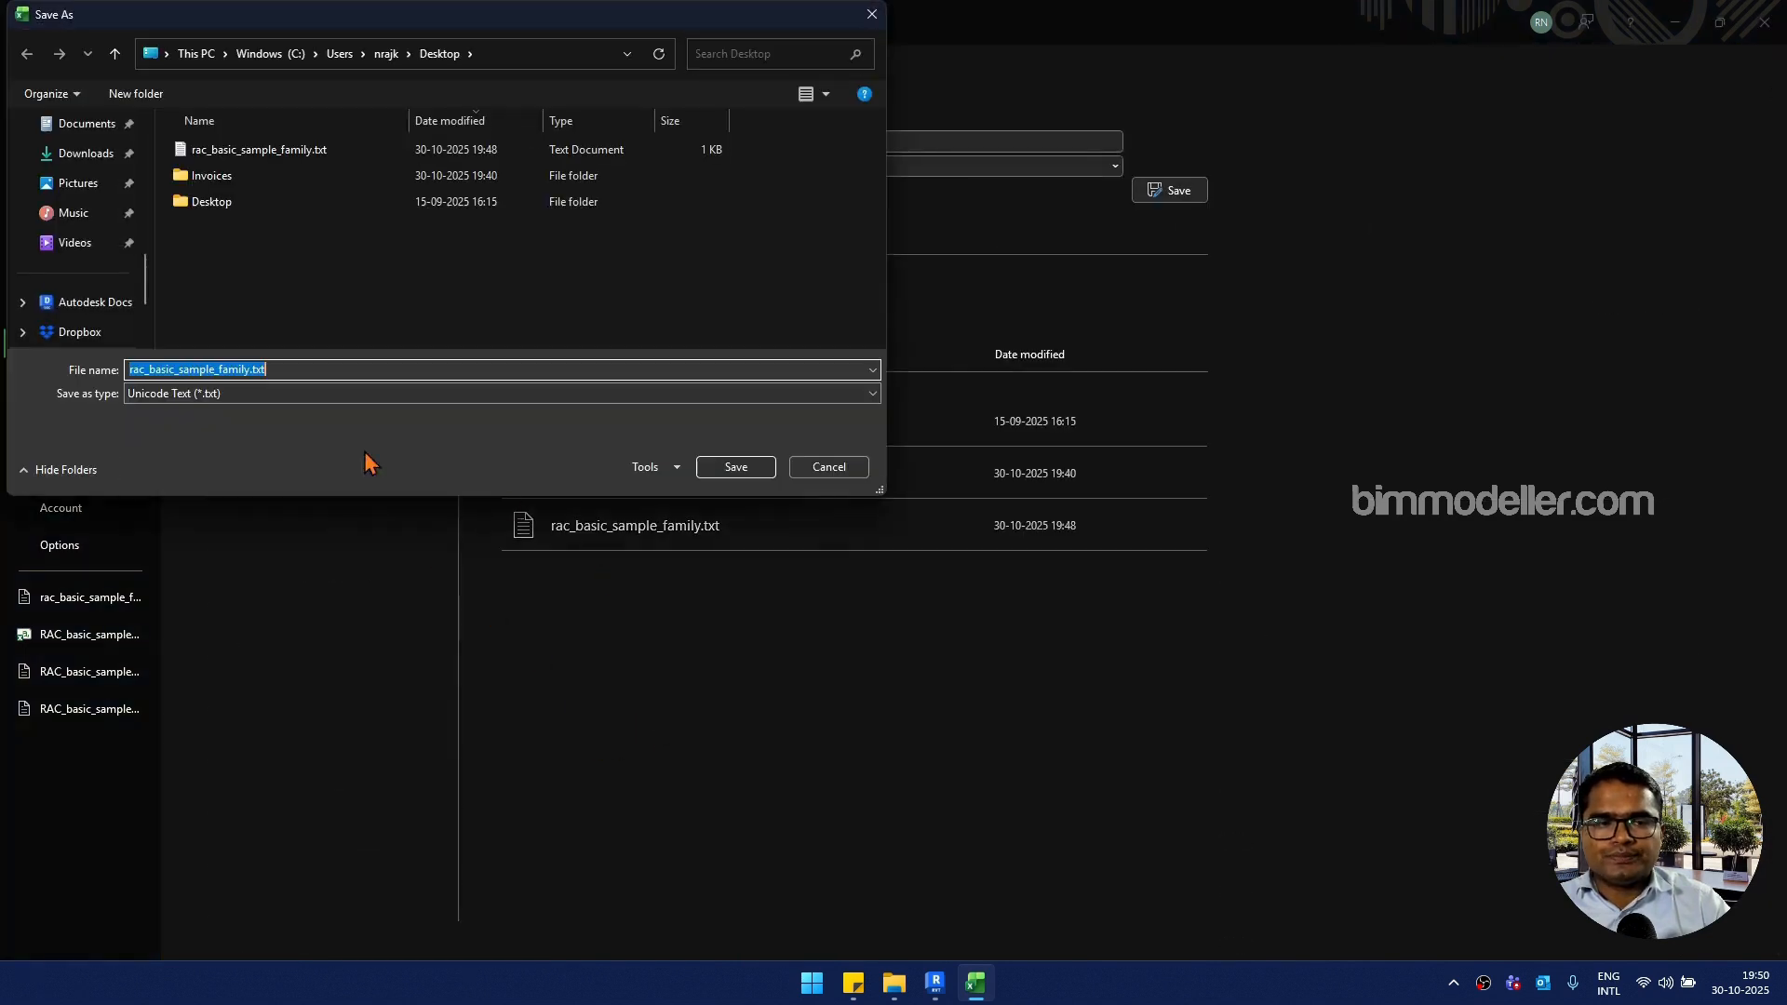
click(131, 370)
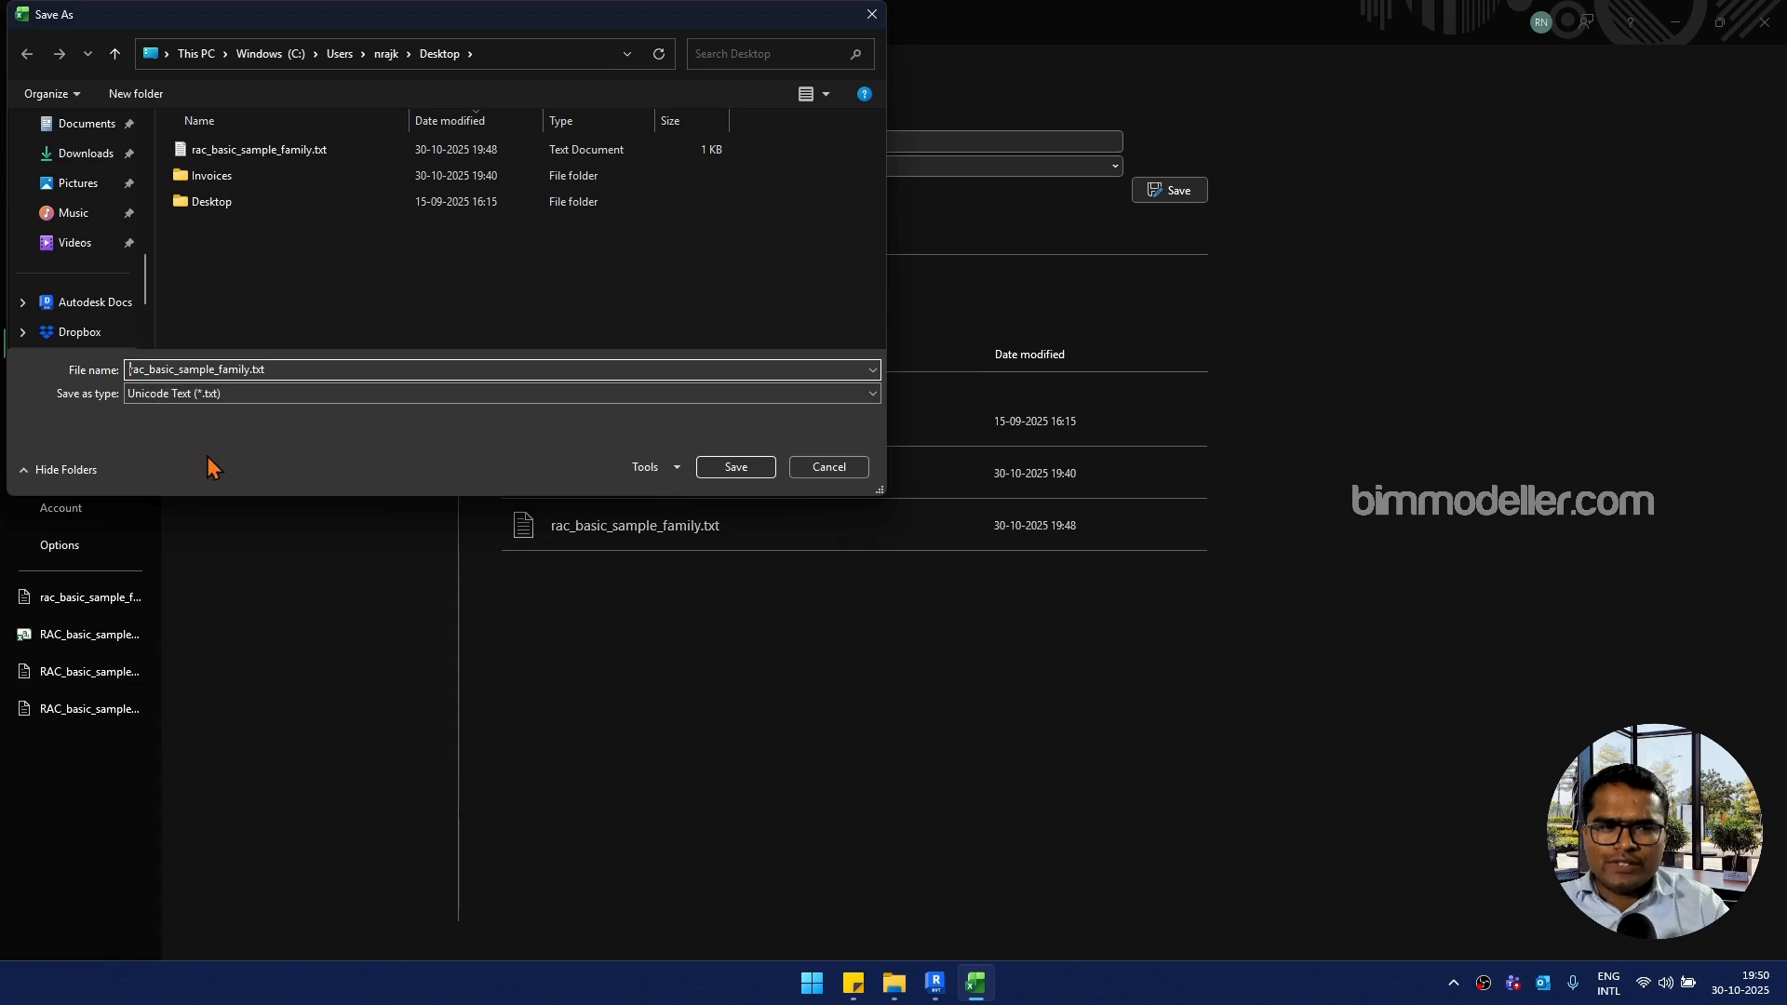
text(New)
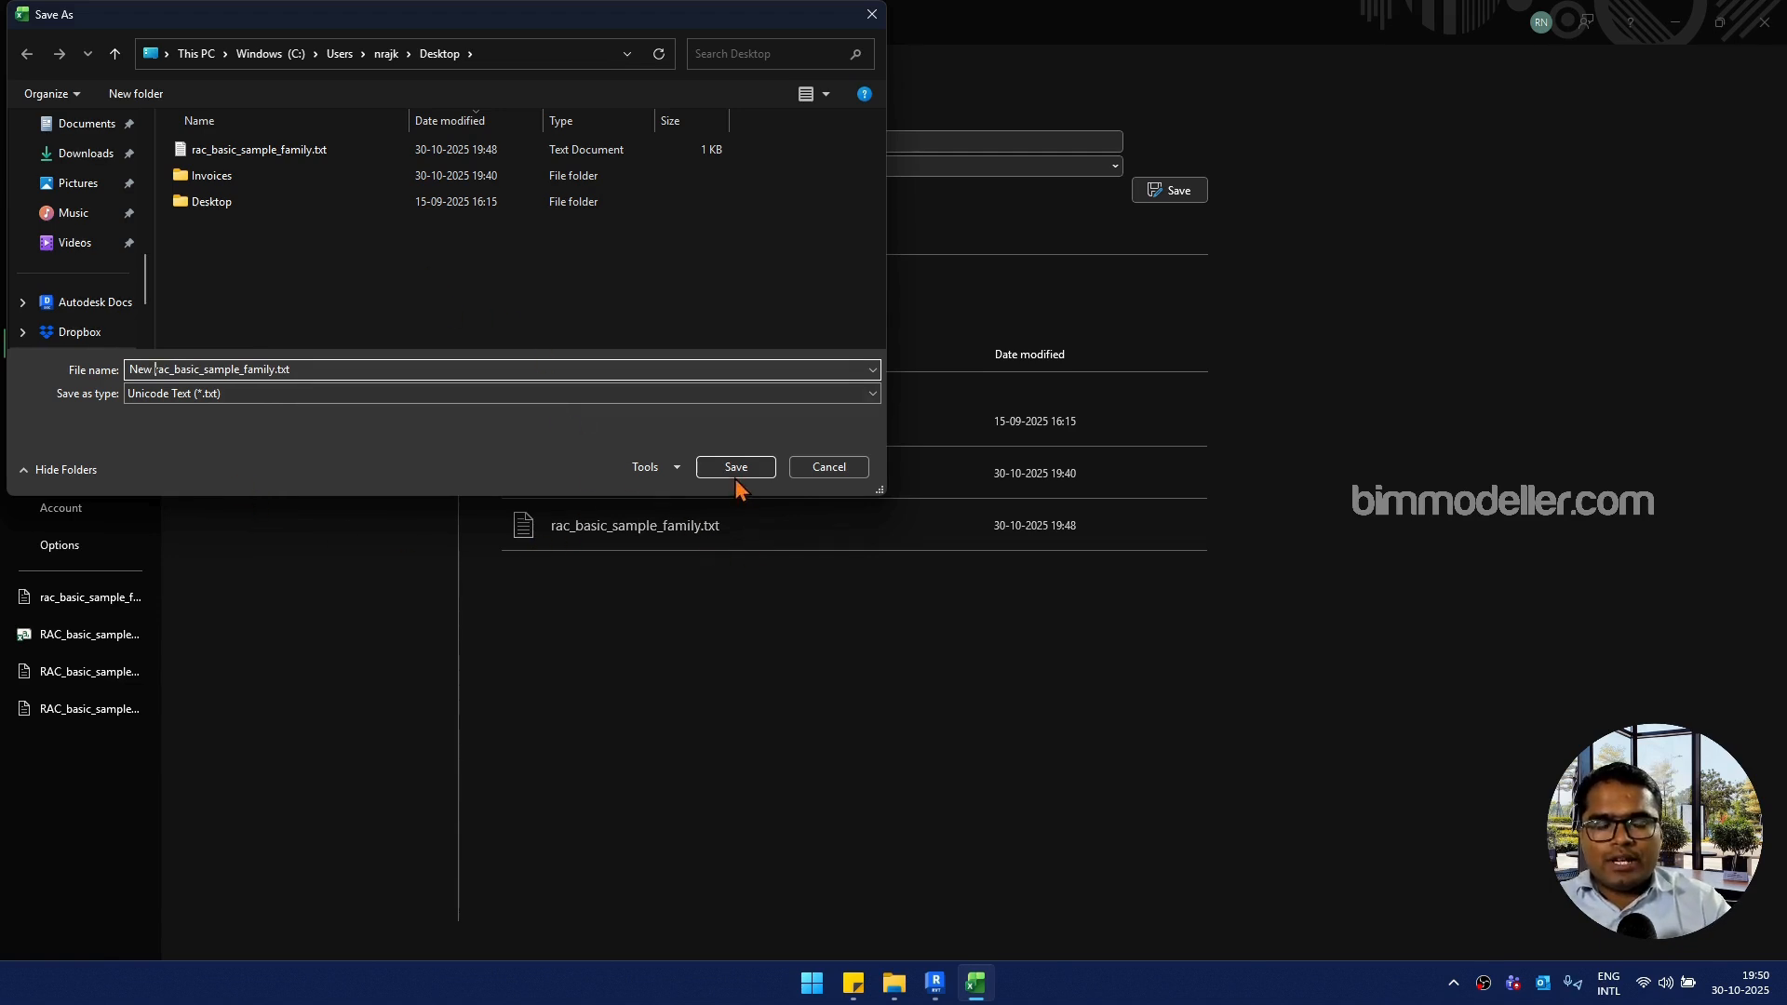
click(649, 397)
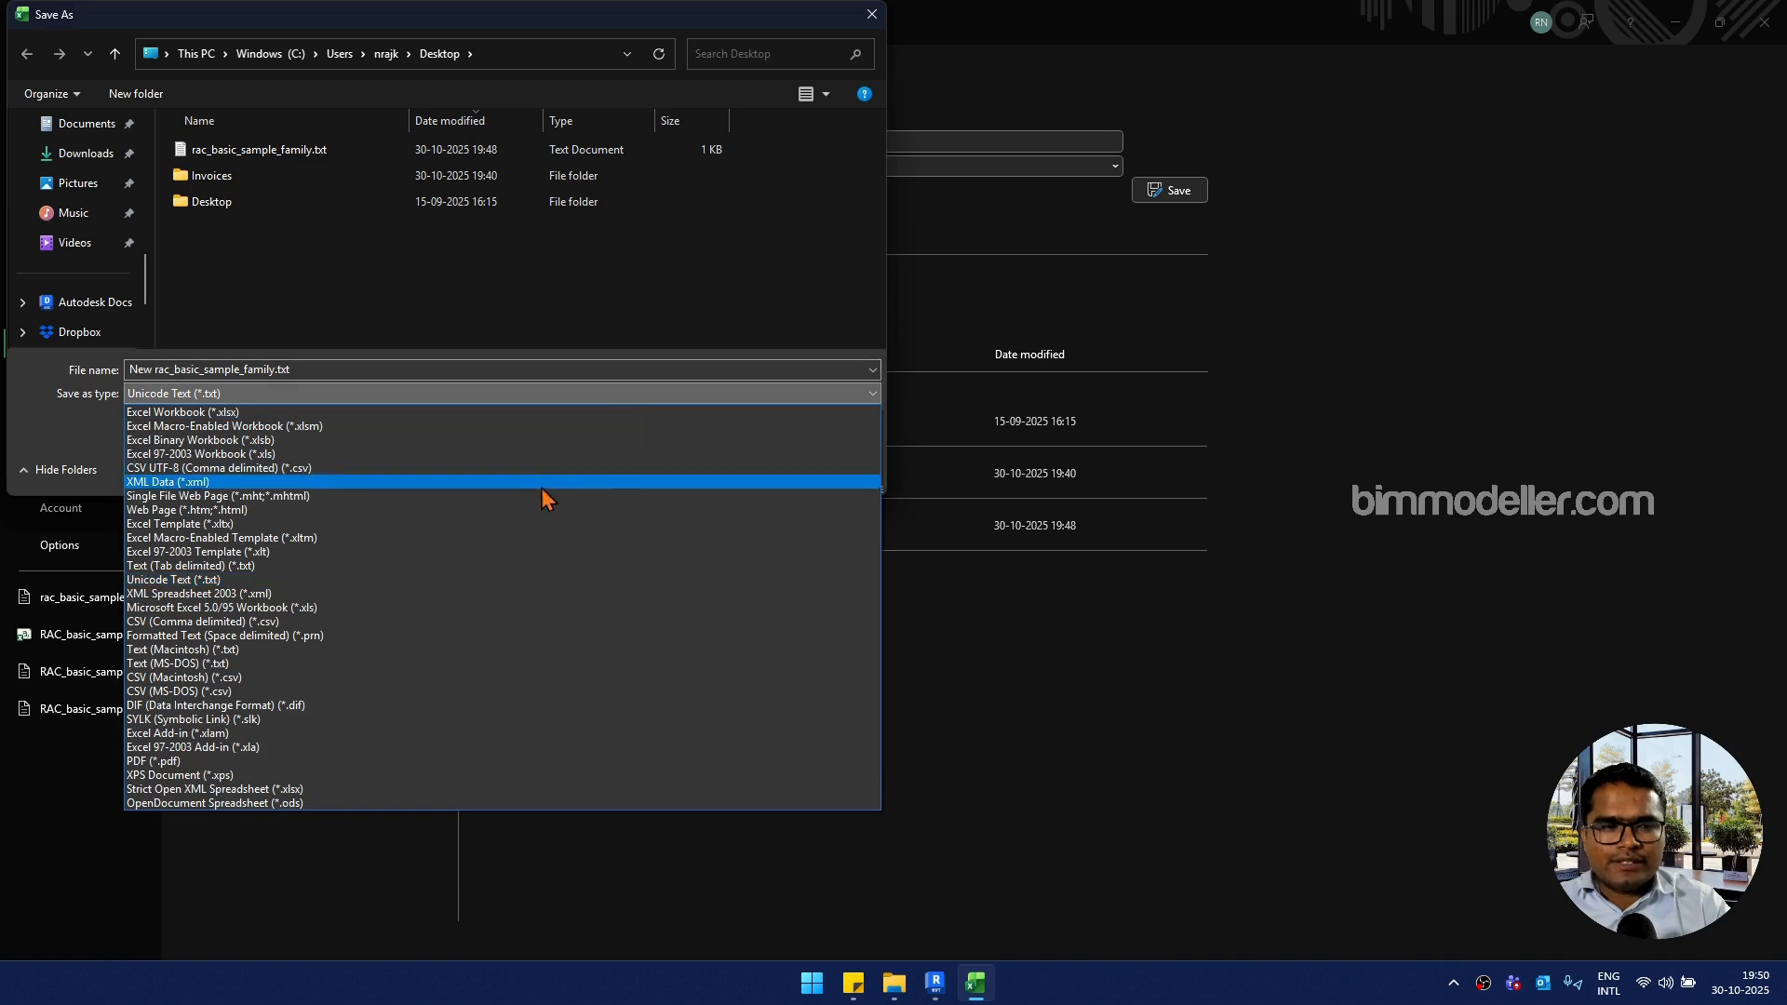
click(420, 622)
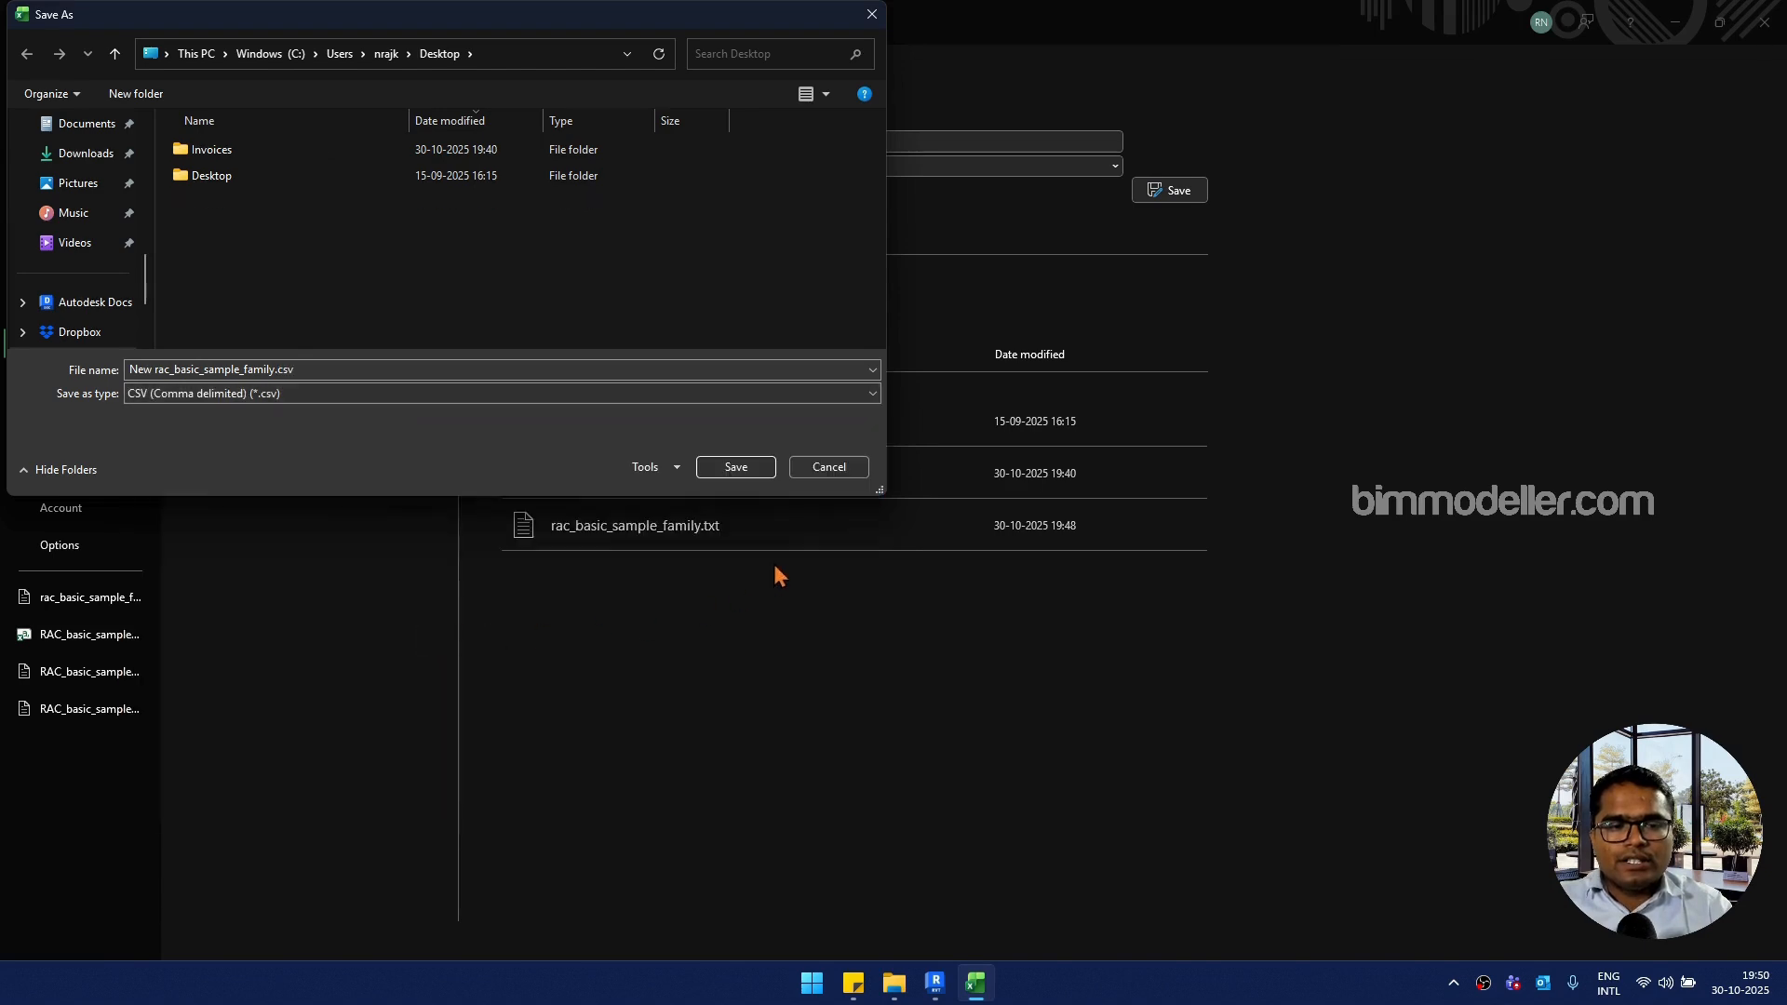
click(740, 463)
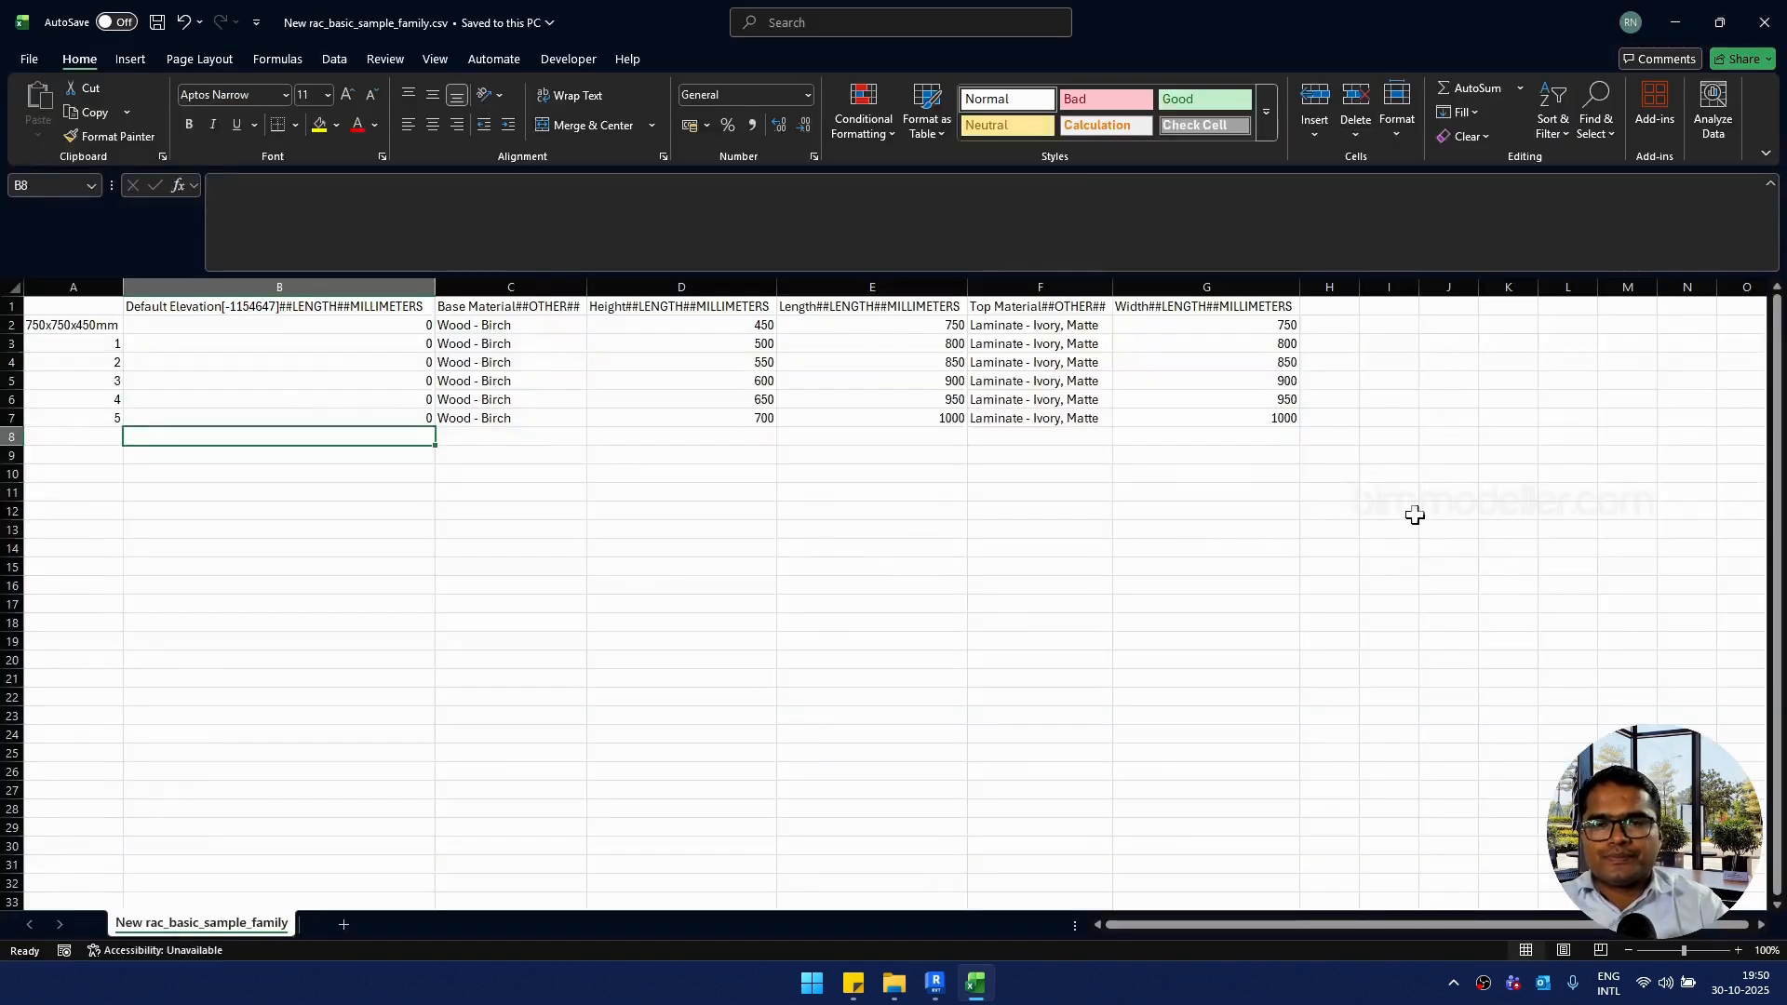
click(1764, 23)
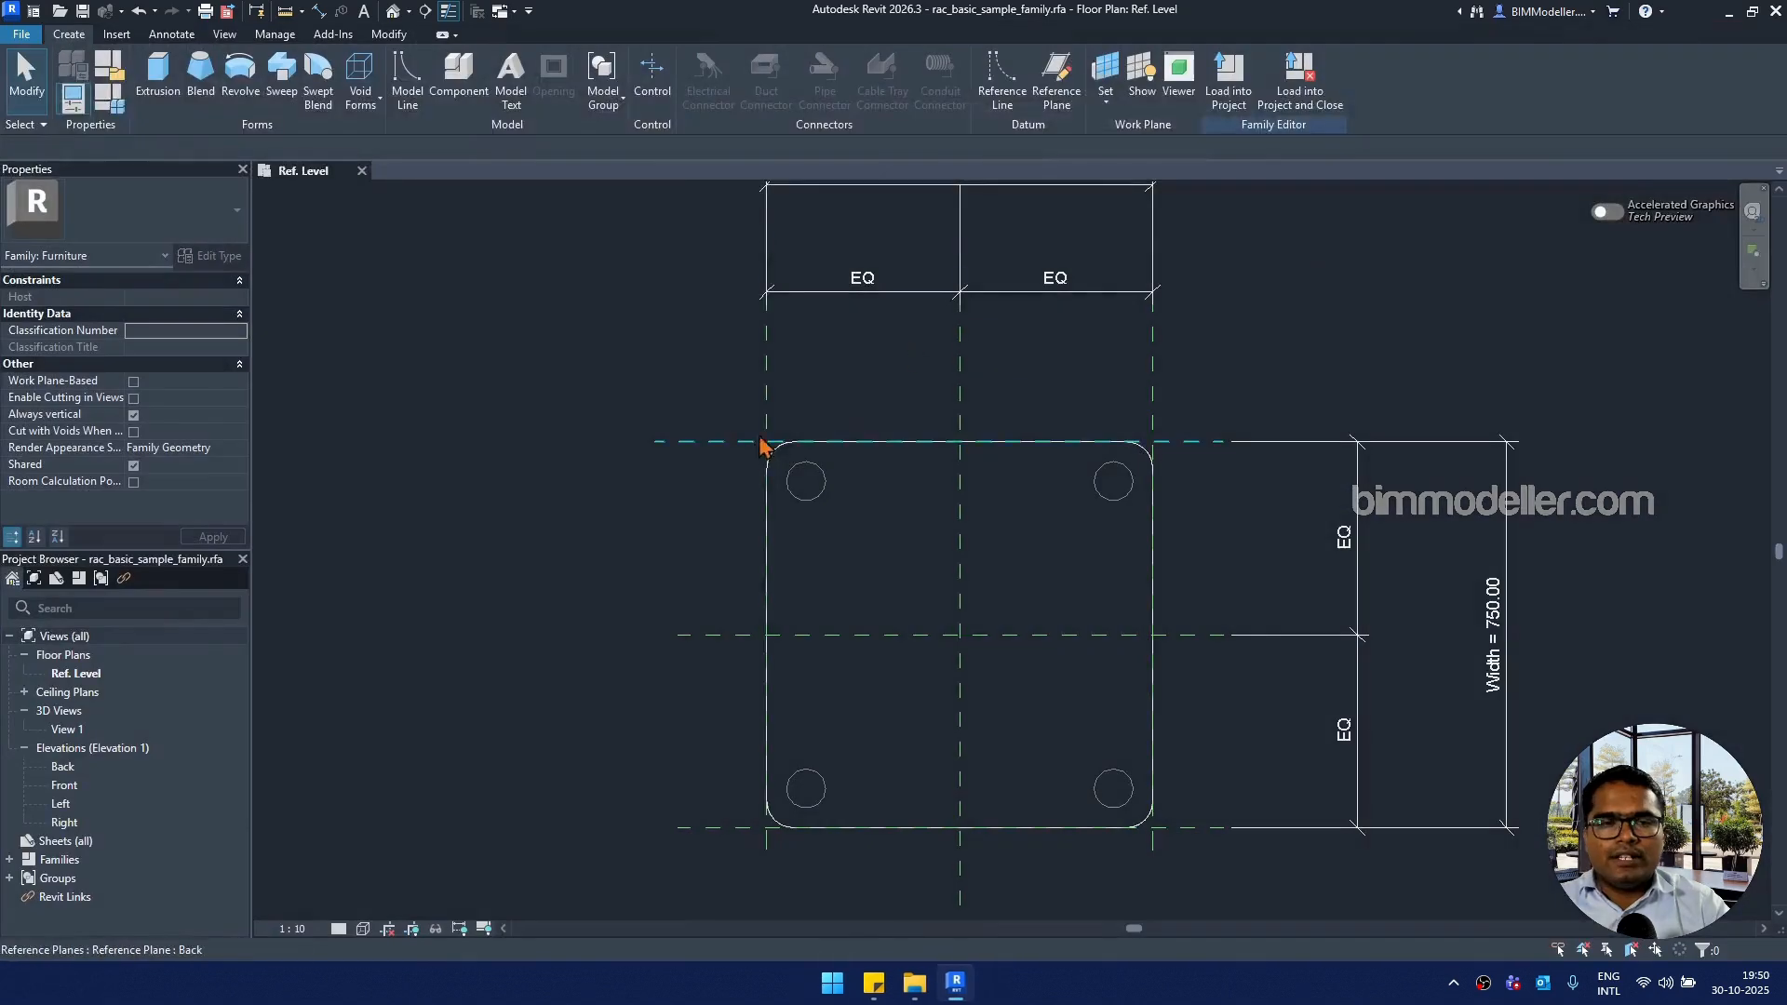
Step: In the Desktop folder, order the files by date modified and delete the original rac_basic_sample_family.txt
click(1729, 13)
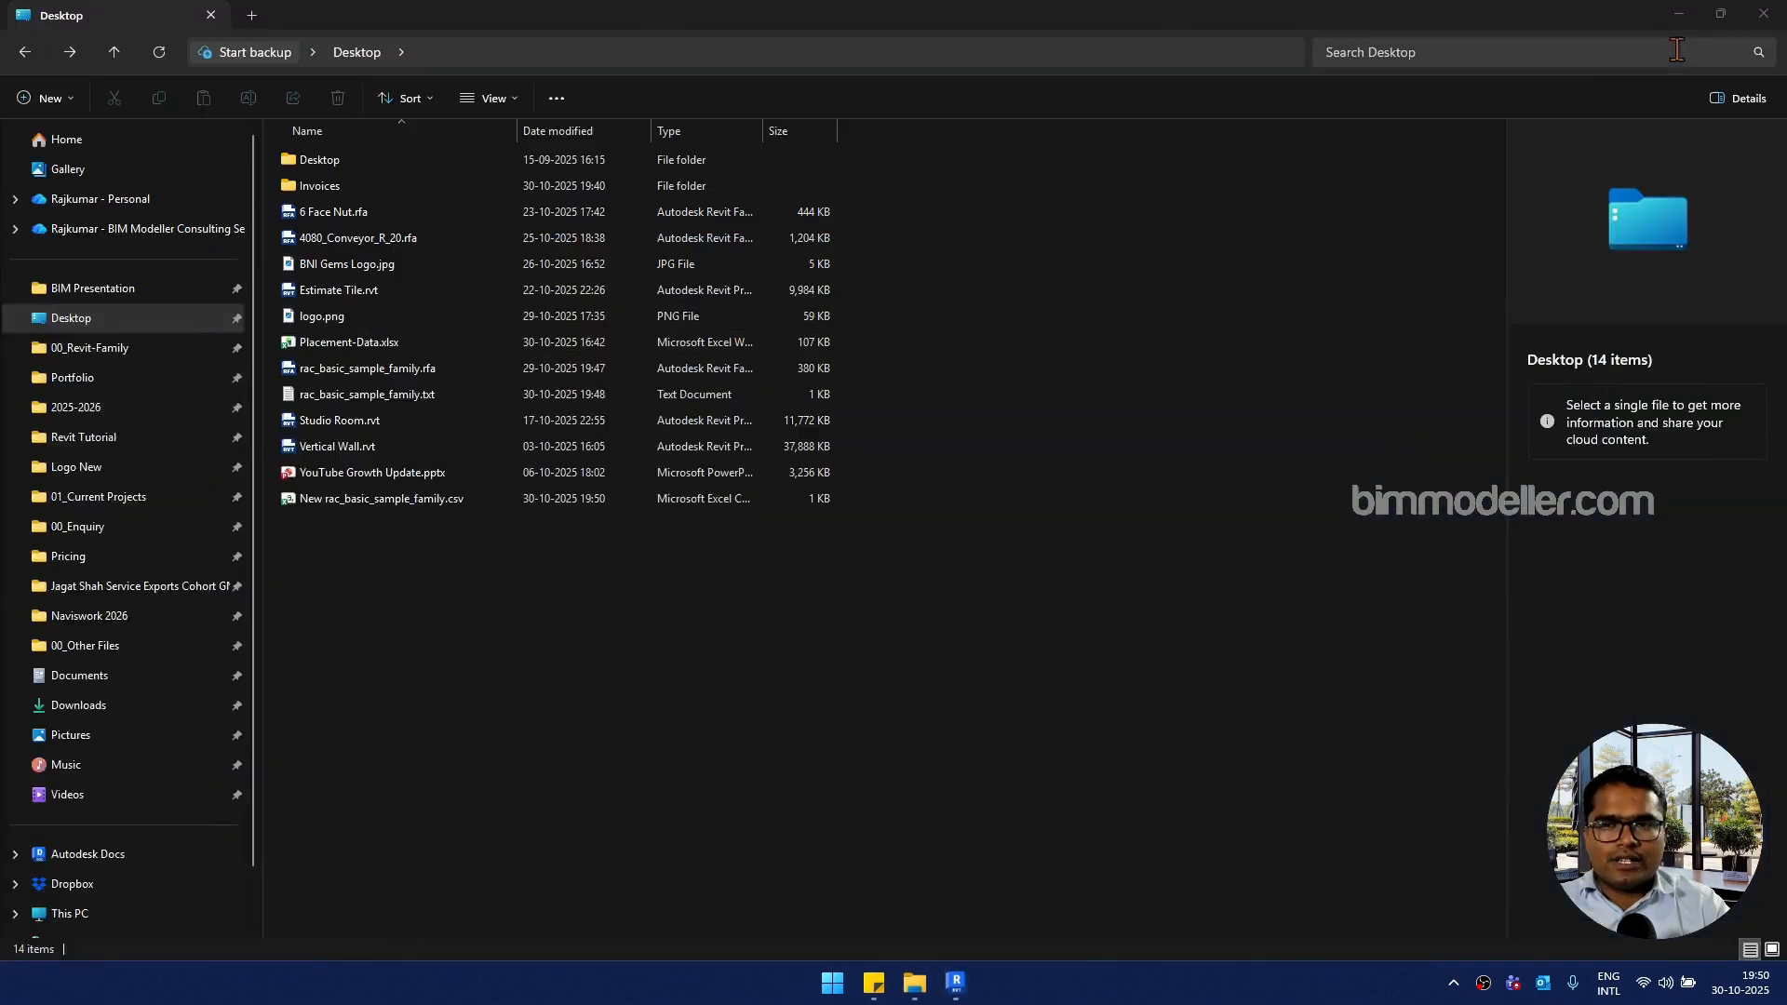
click(366, 506)
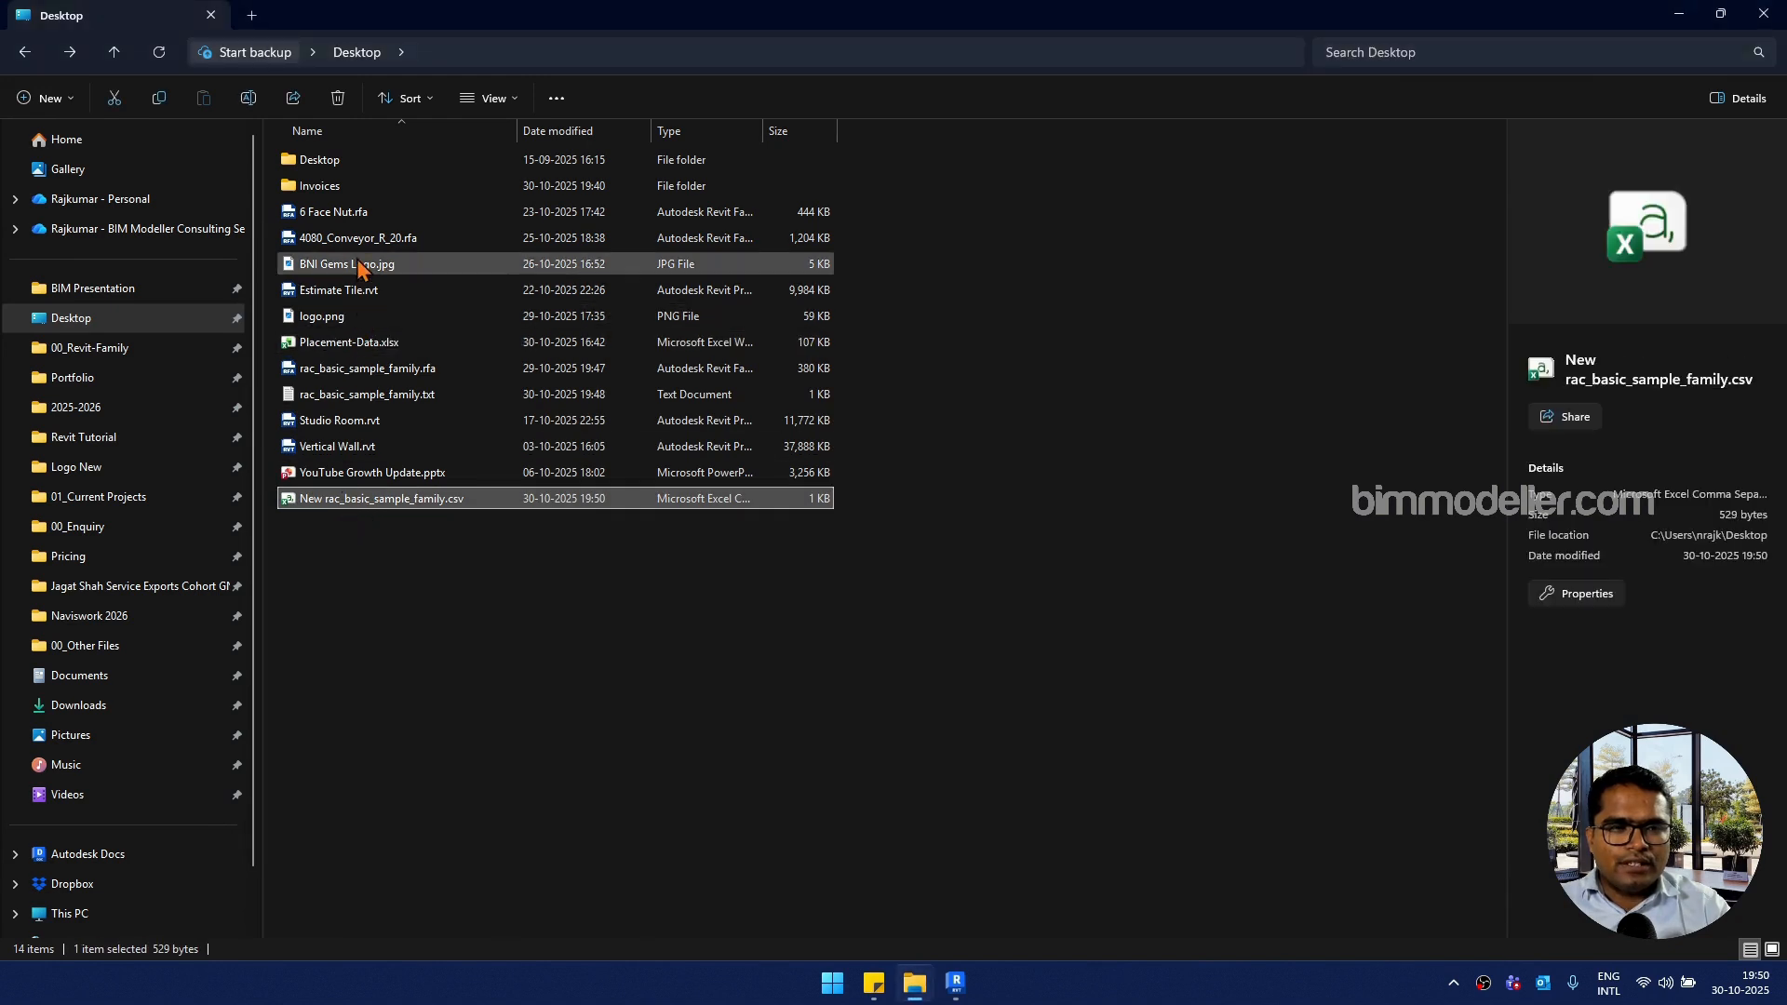
click(539, 131)
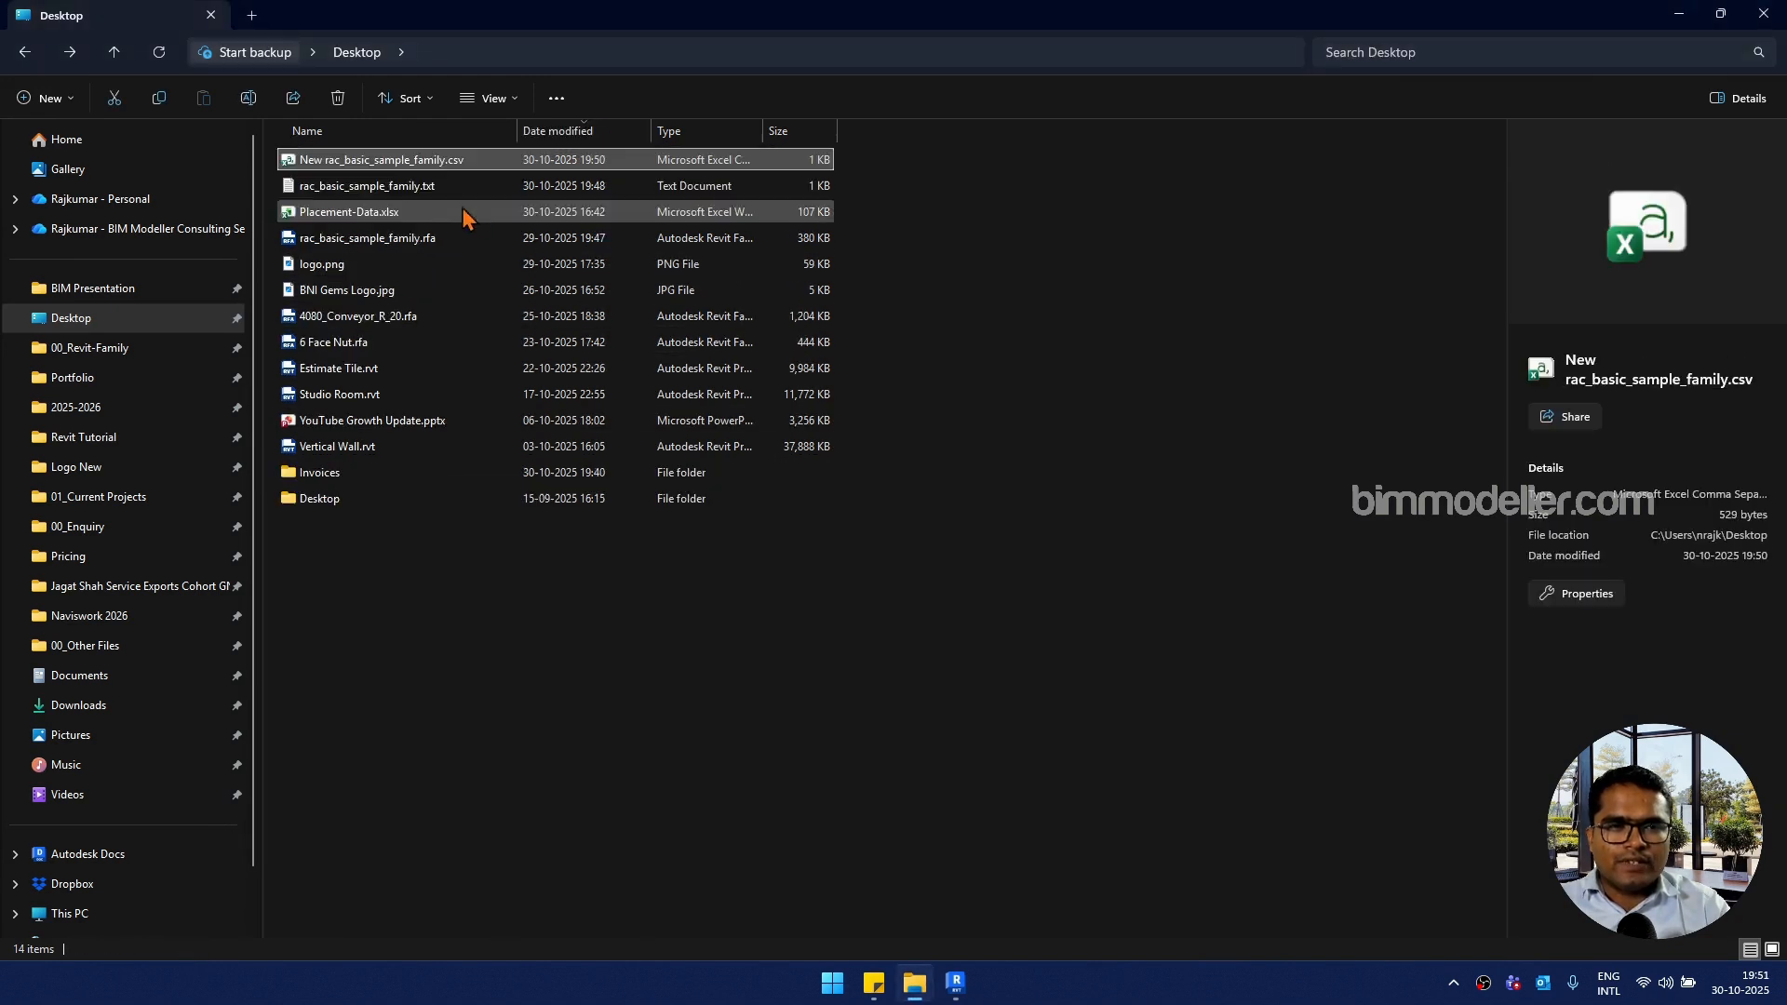
click(402, 189)
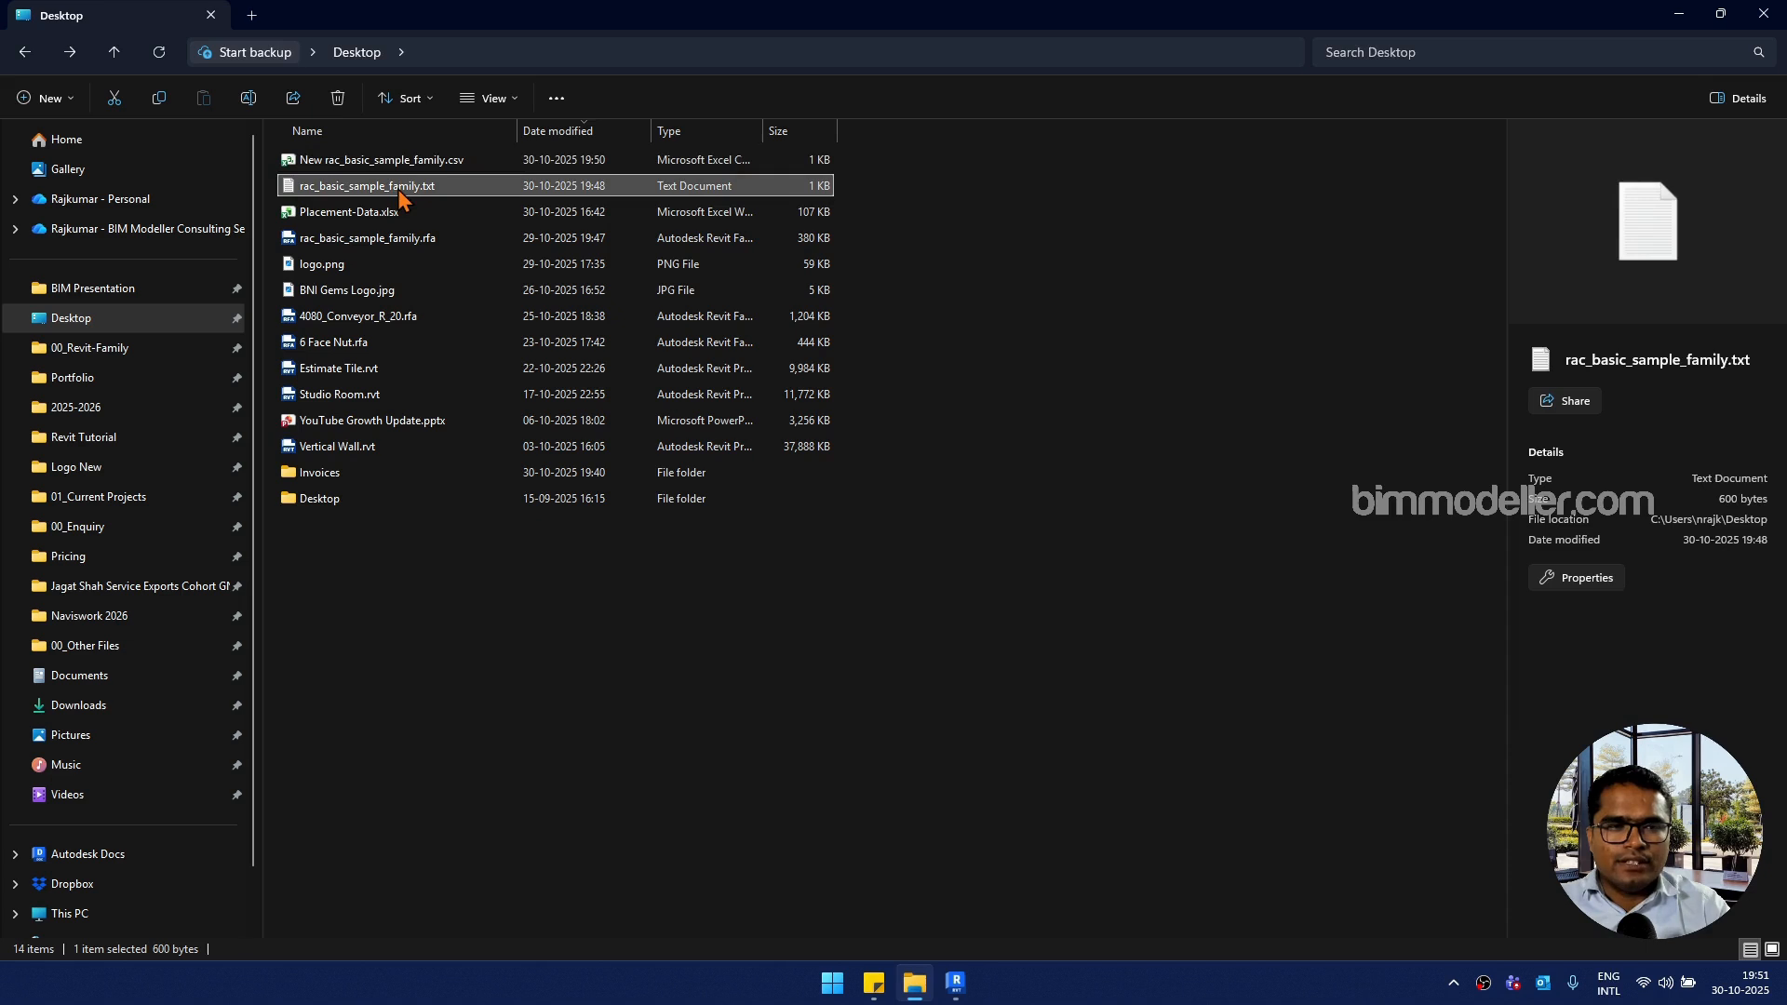
key(Delete)
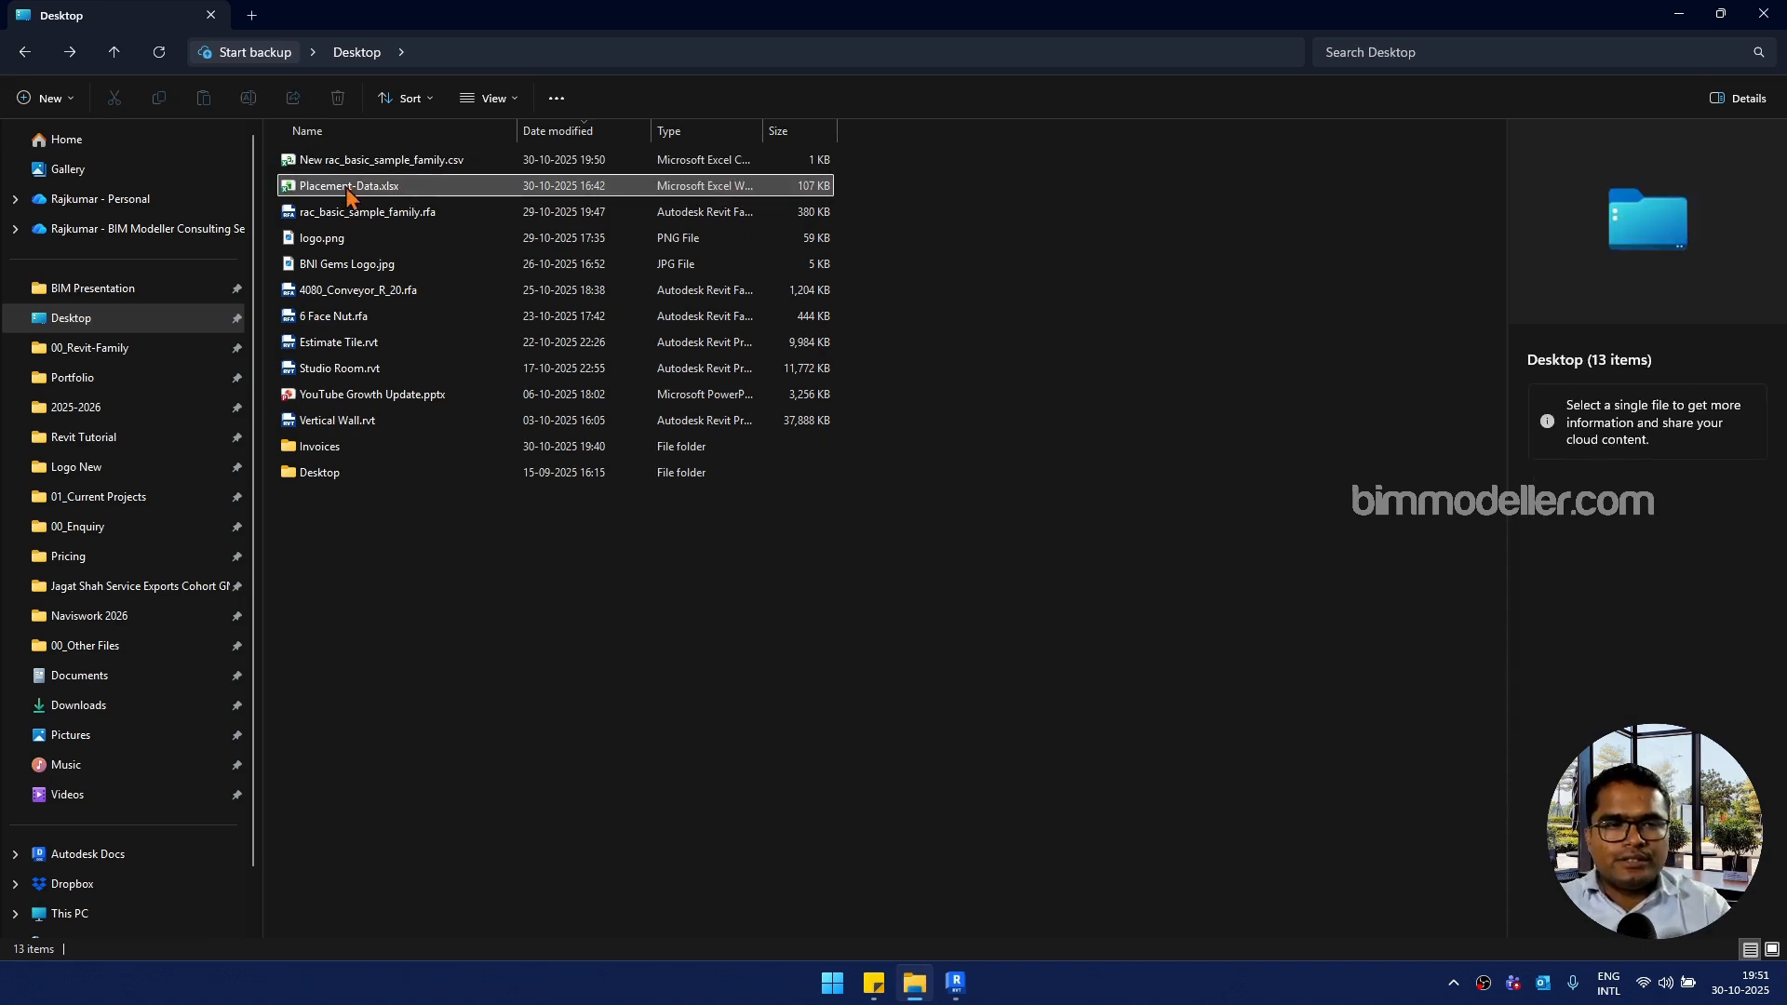
Step: Rename New rac_basic_sample_family.csv as rac_basic_sample_family.txt, accepting the changed file extension
click(363, 164)
key(F2)
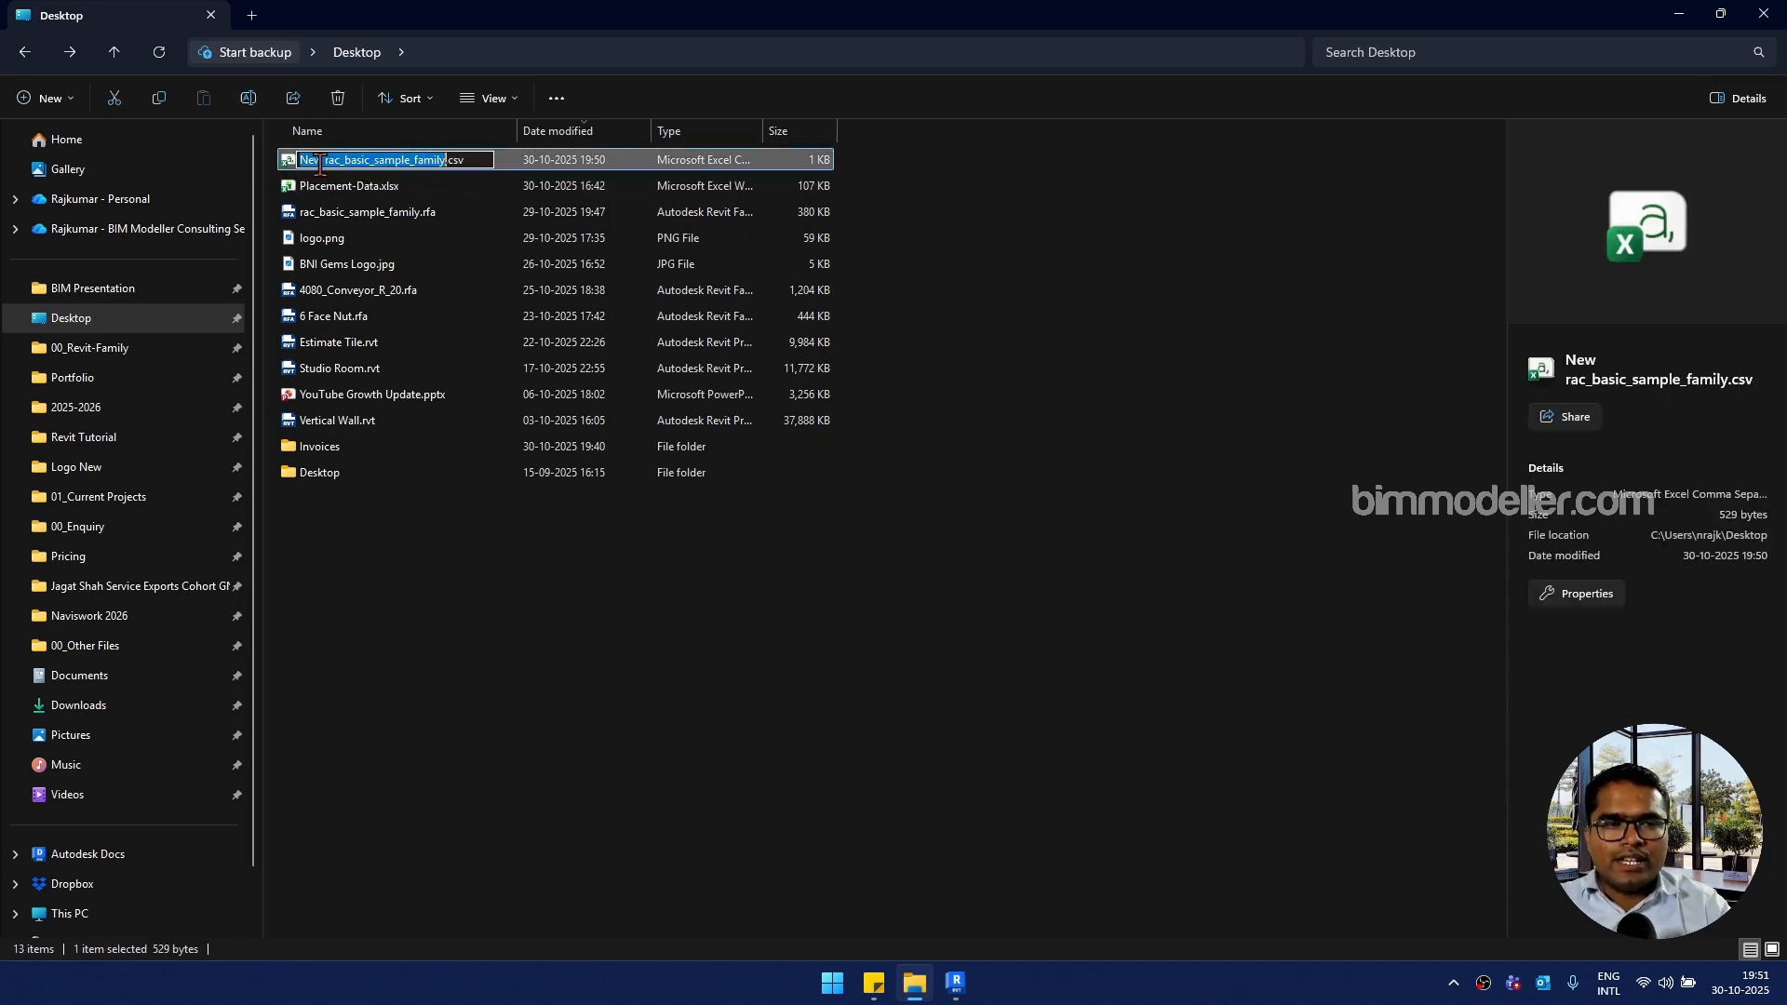
click(324, 164)
key(BackSpace)
key(BackSpace)
key(BackSpace)
key(BackSpace)
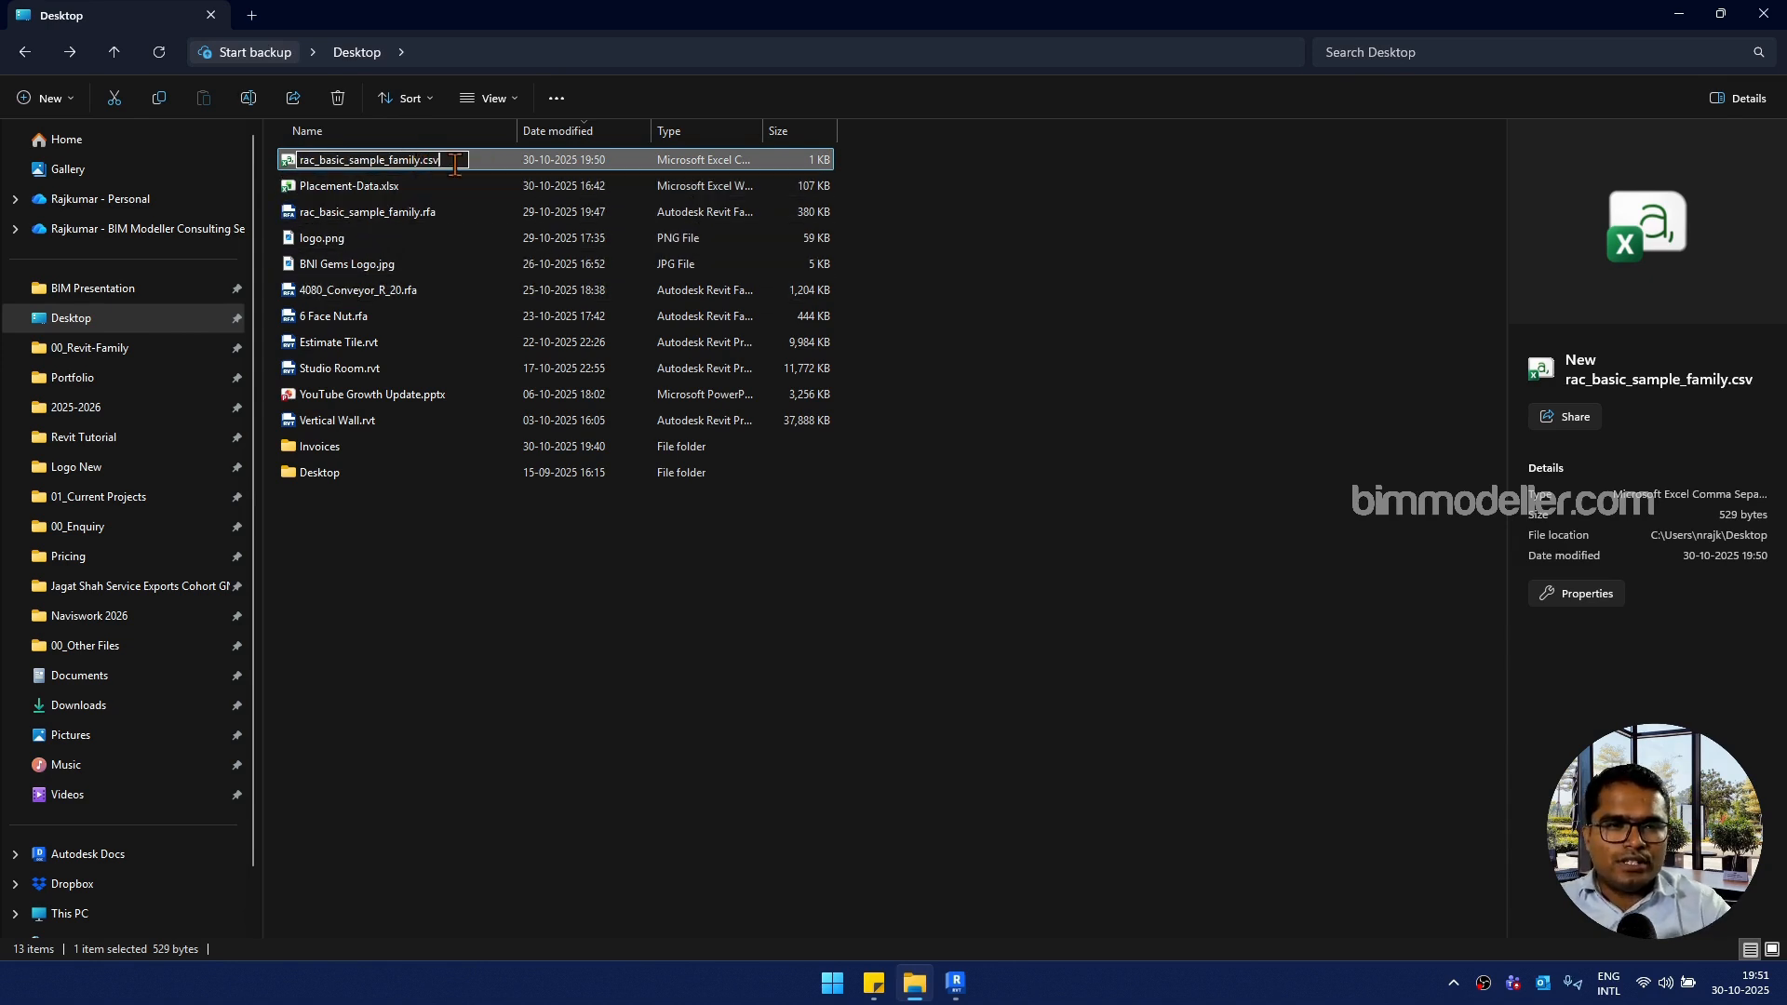
key(BackSpace)
text(txt)
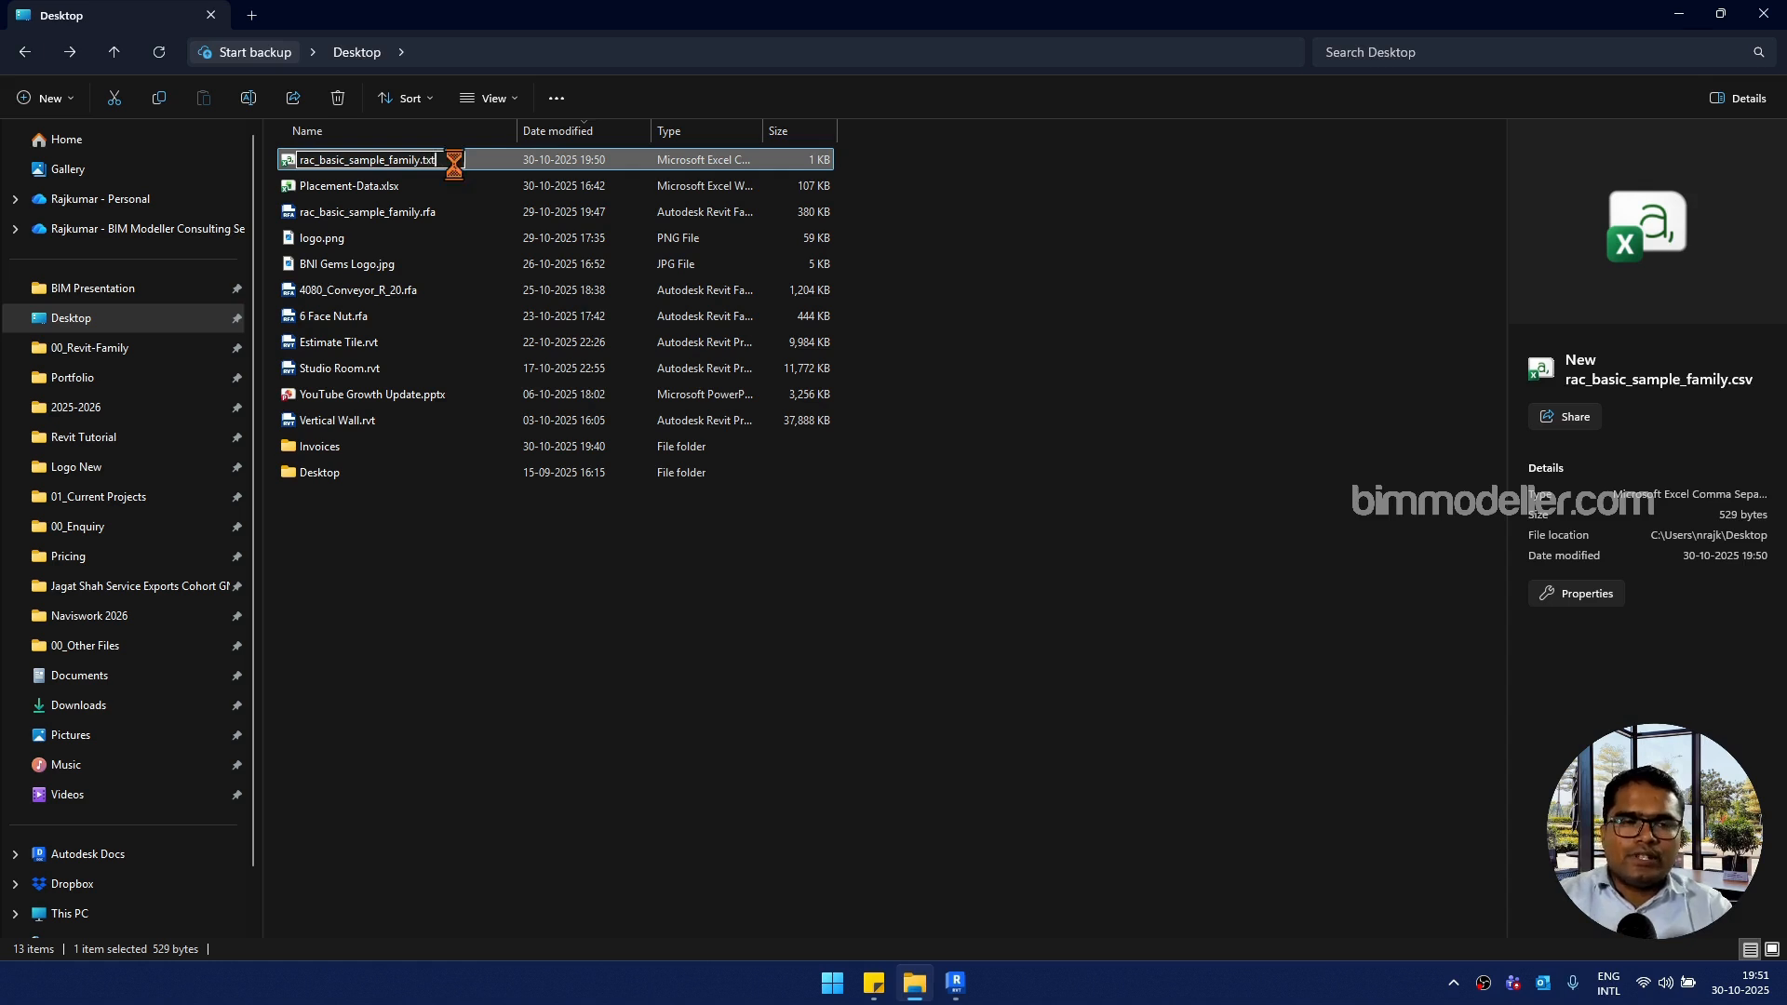
key(Return)
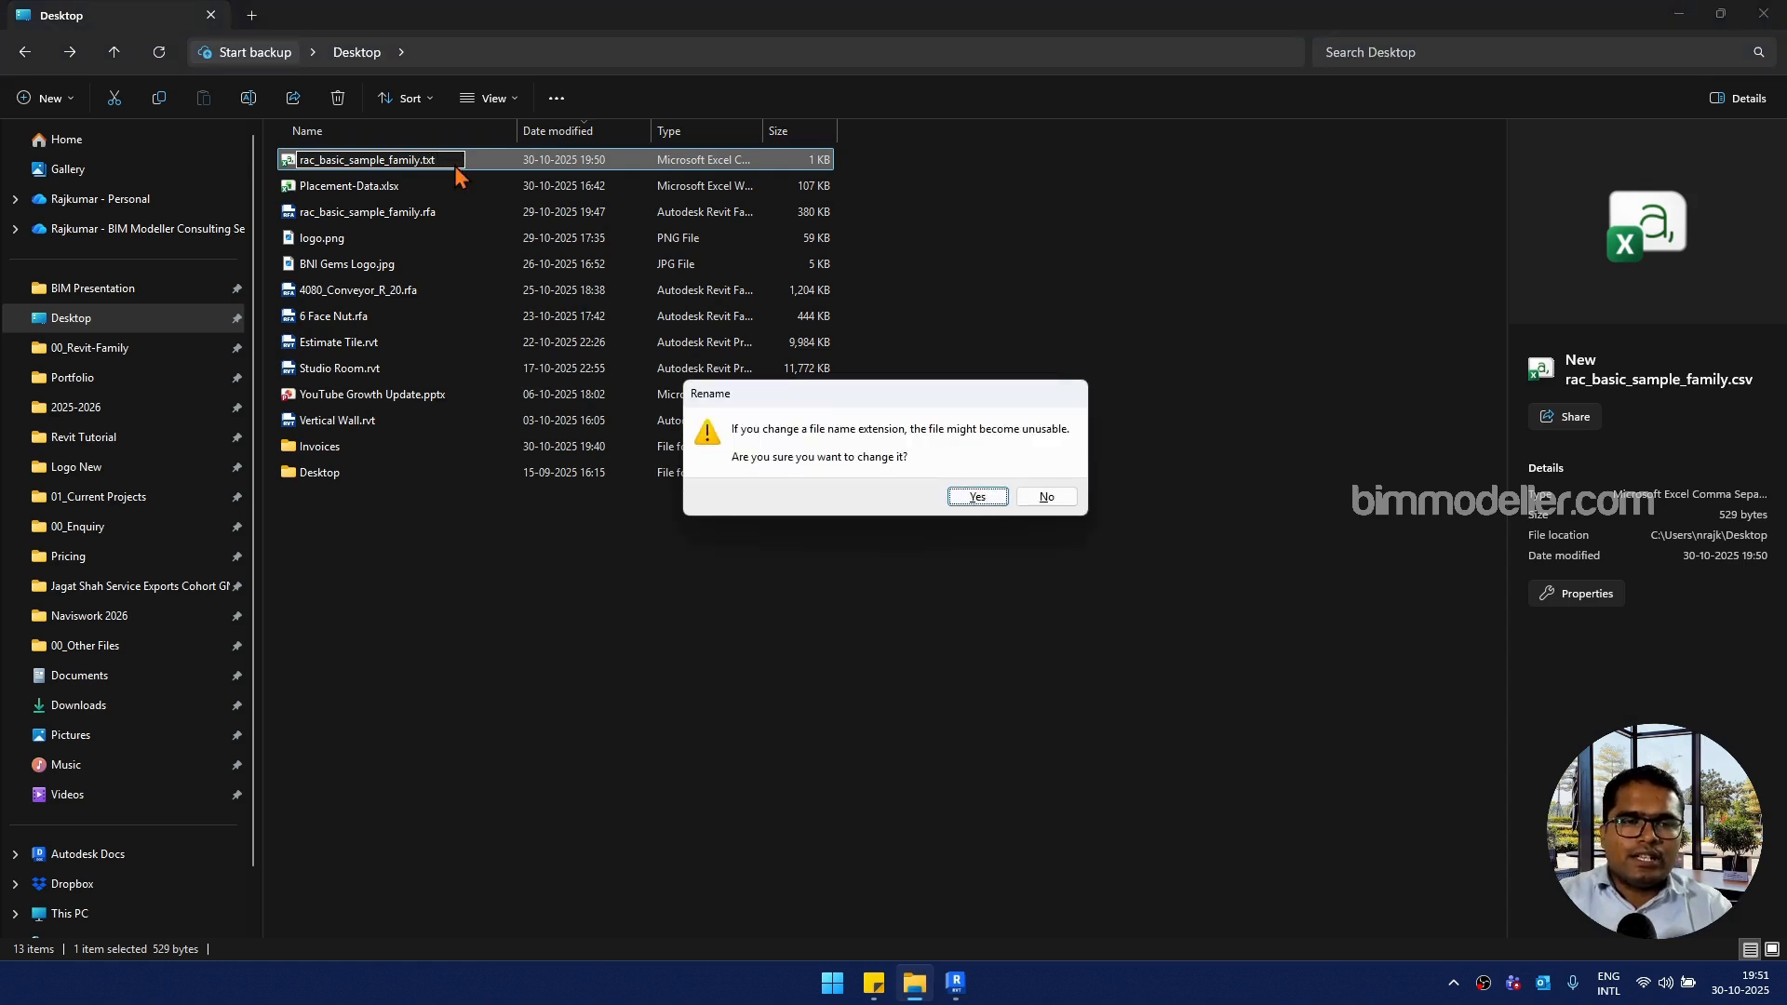
click(978, 496)
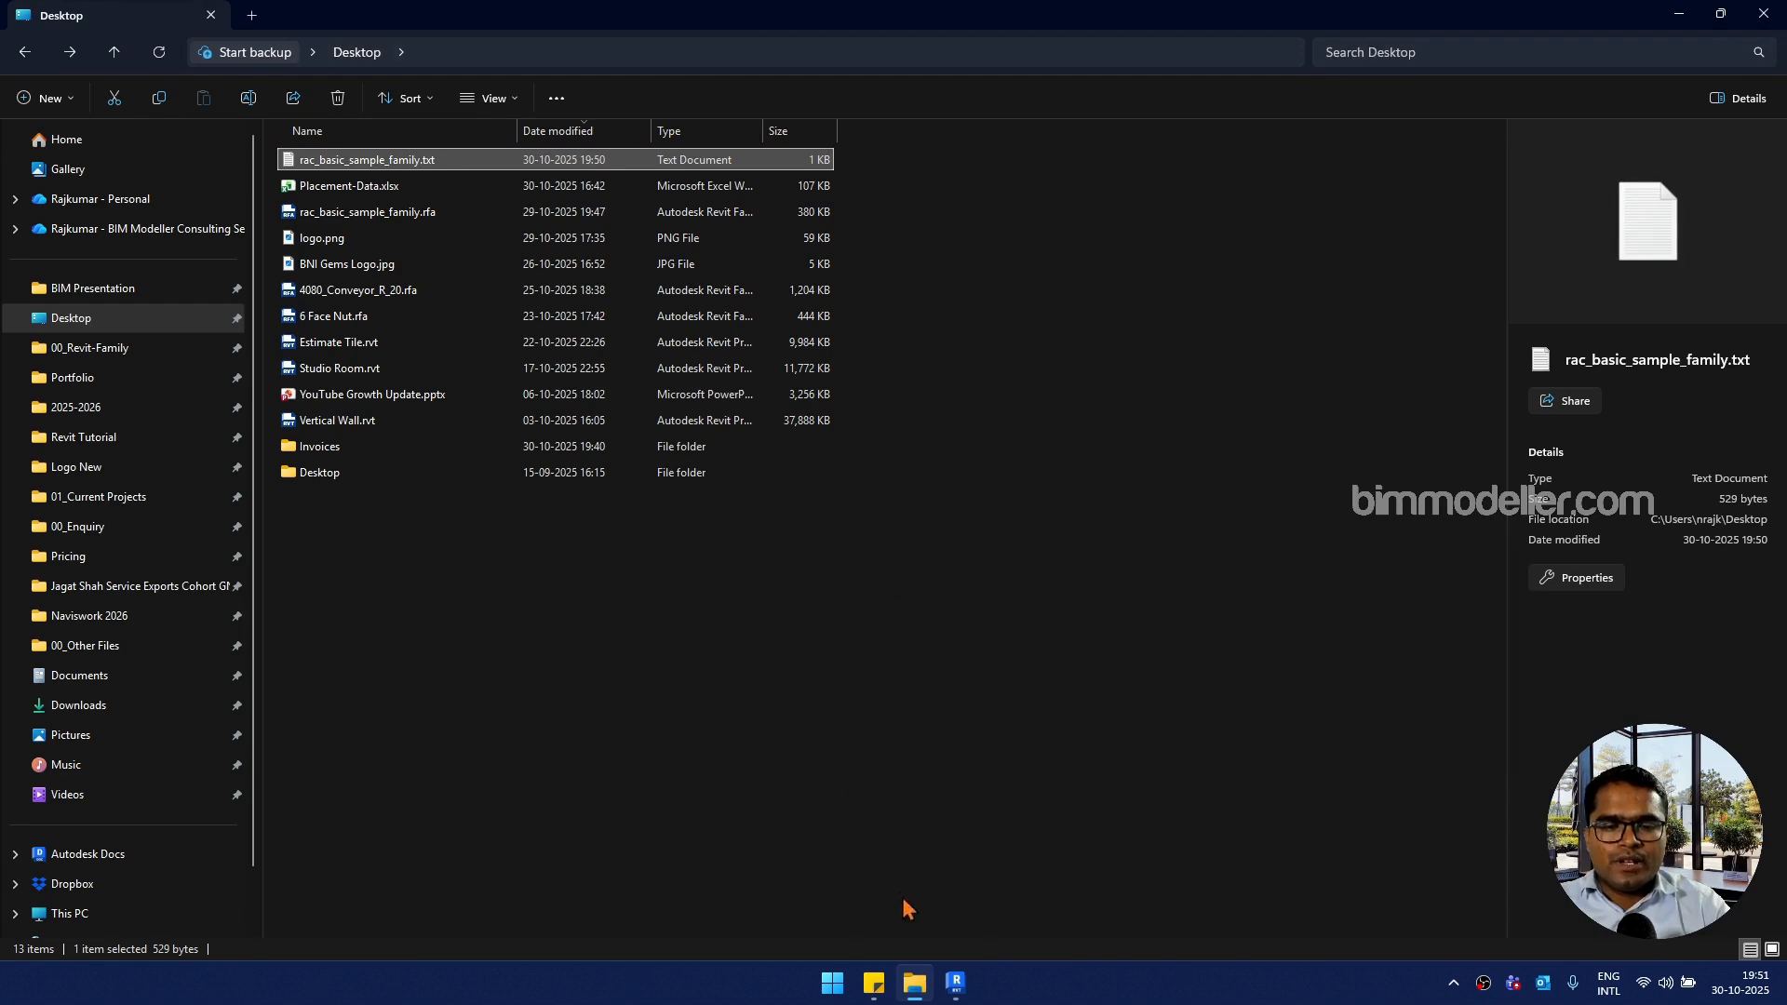
Step: Switch to Revit and import family types from rac_basic_sample_family.txt, importing all new types and overwriting existing ones
click(955, 982)
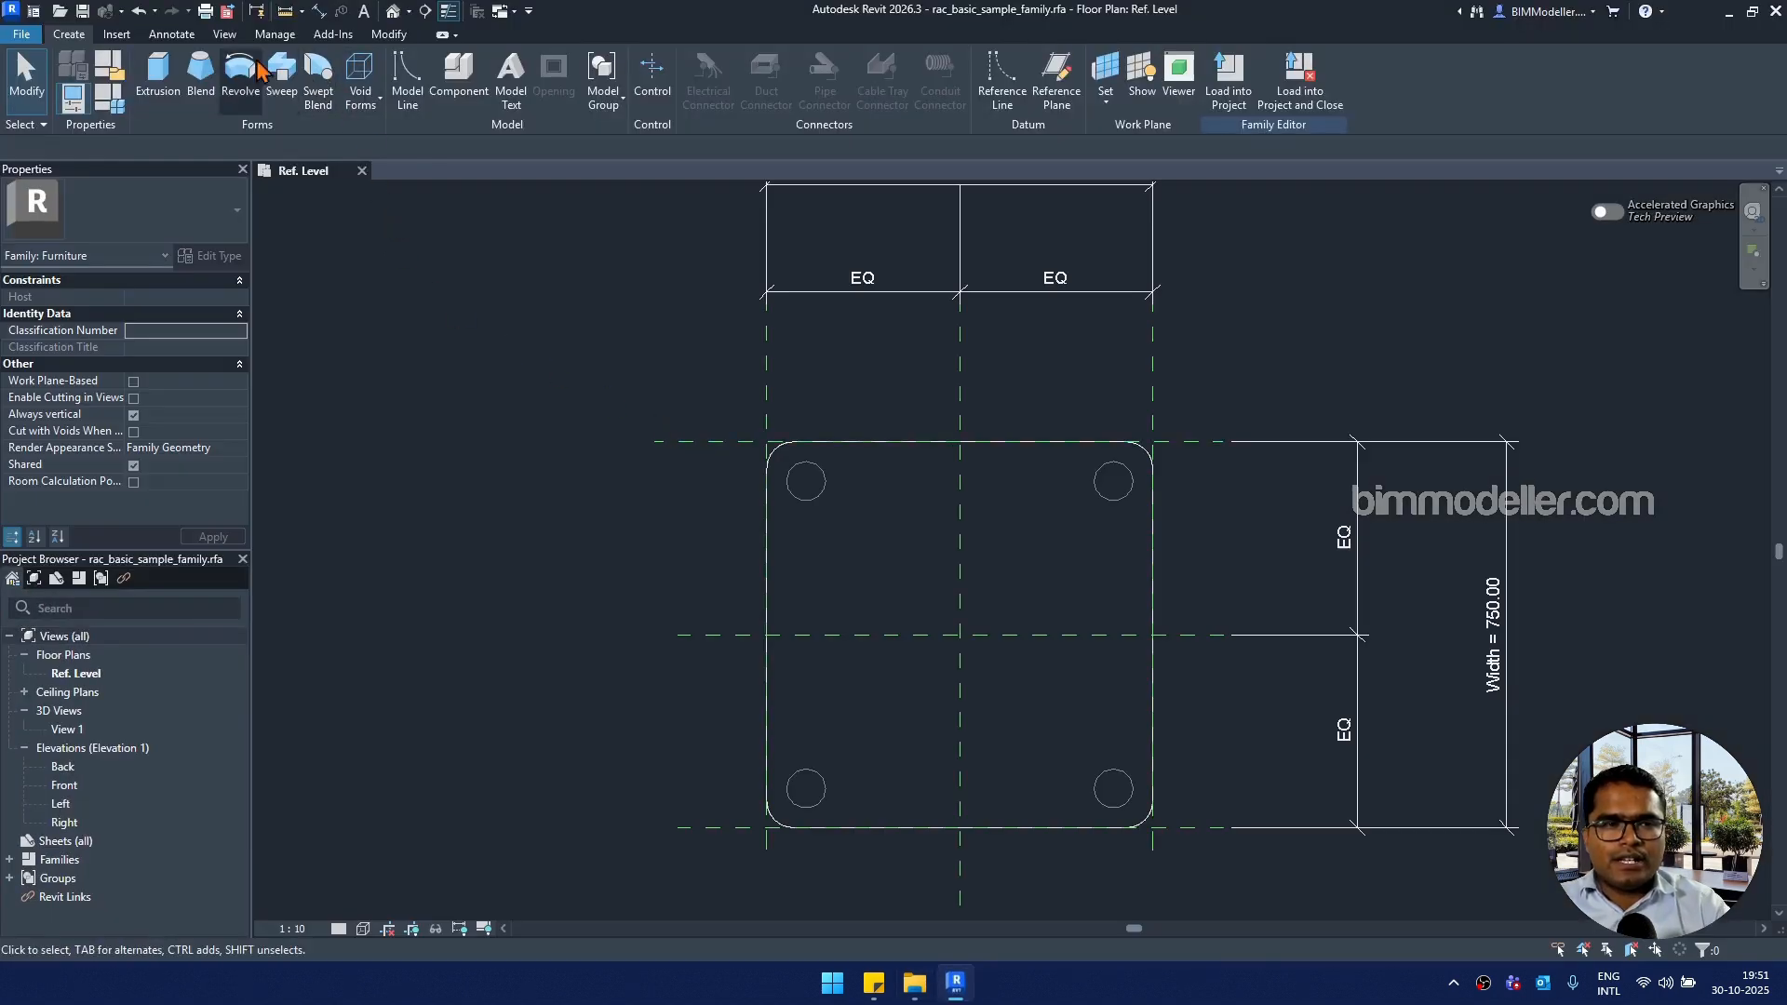
click(117, 35)
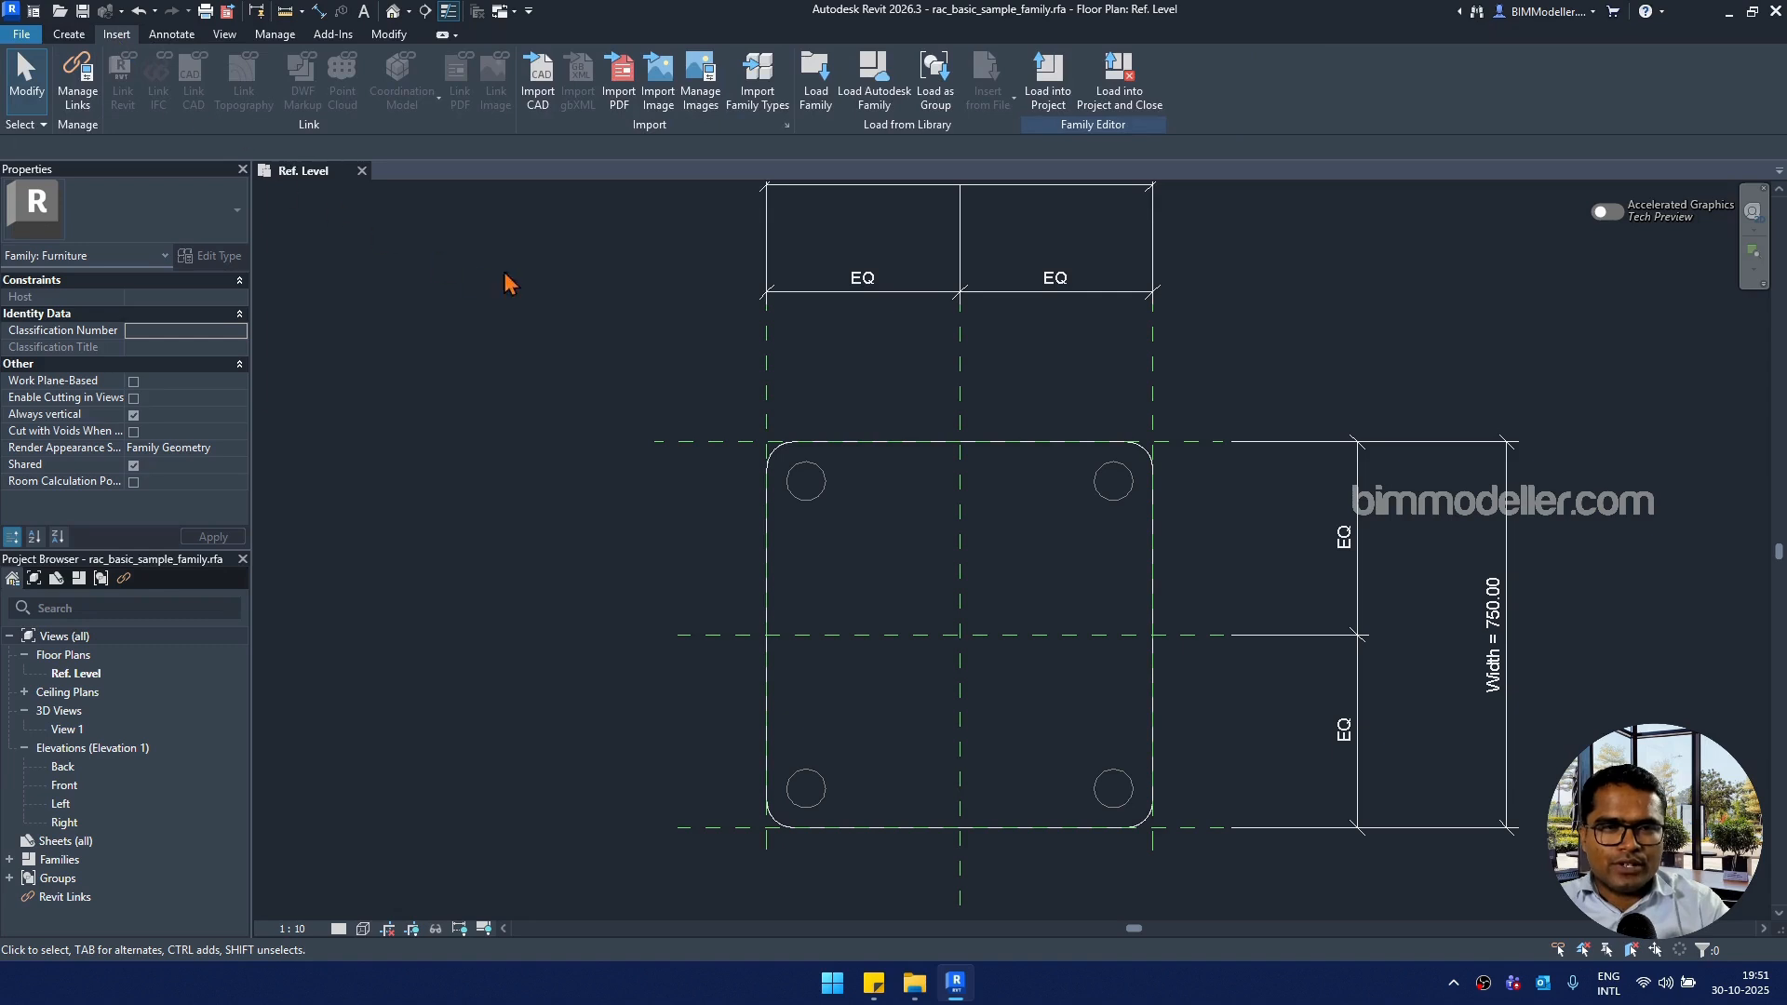
click(759, 98)
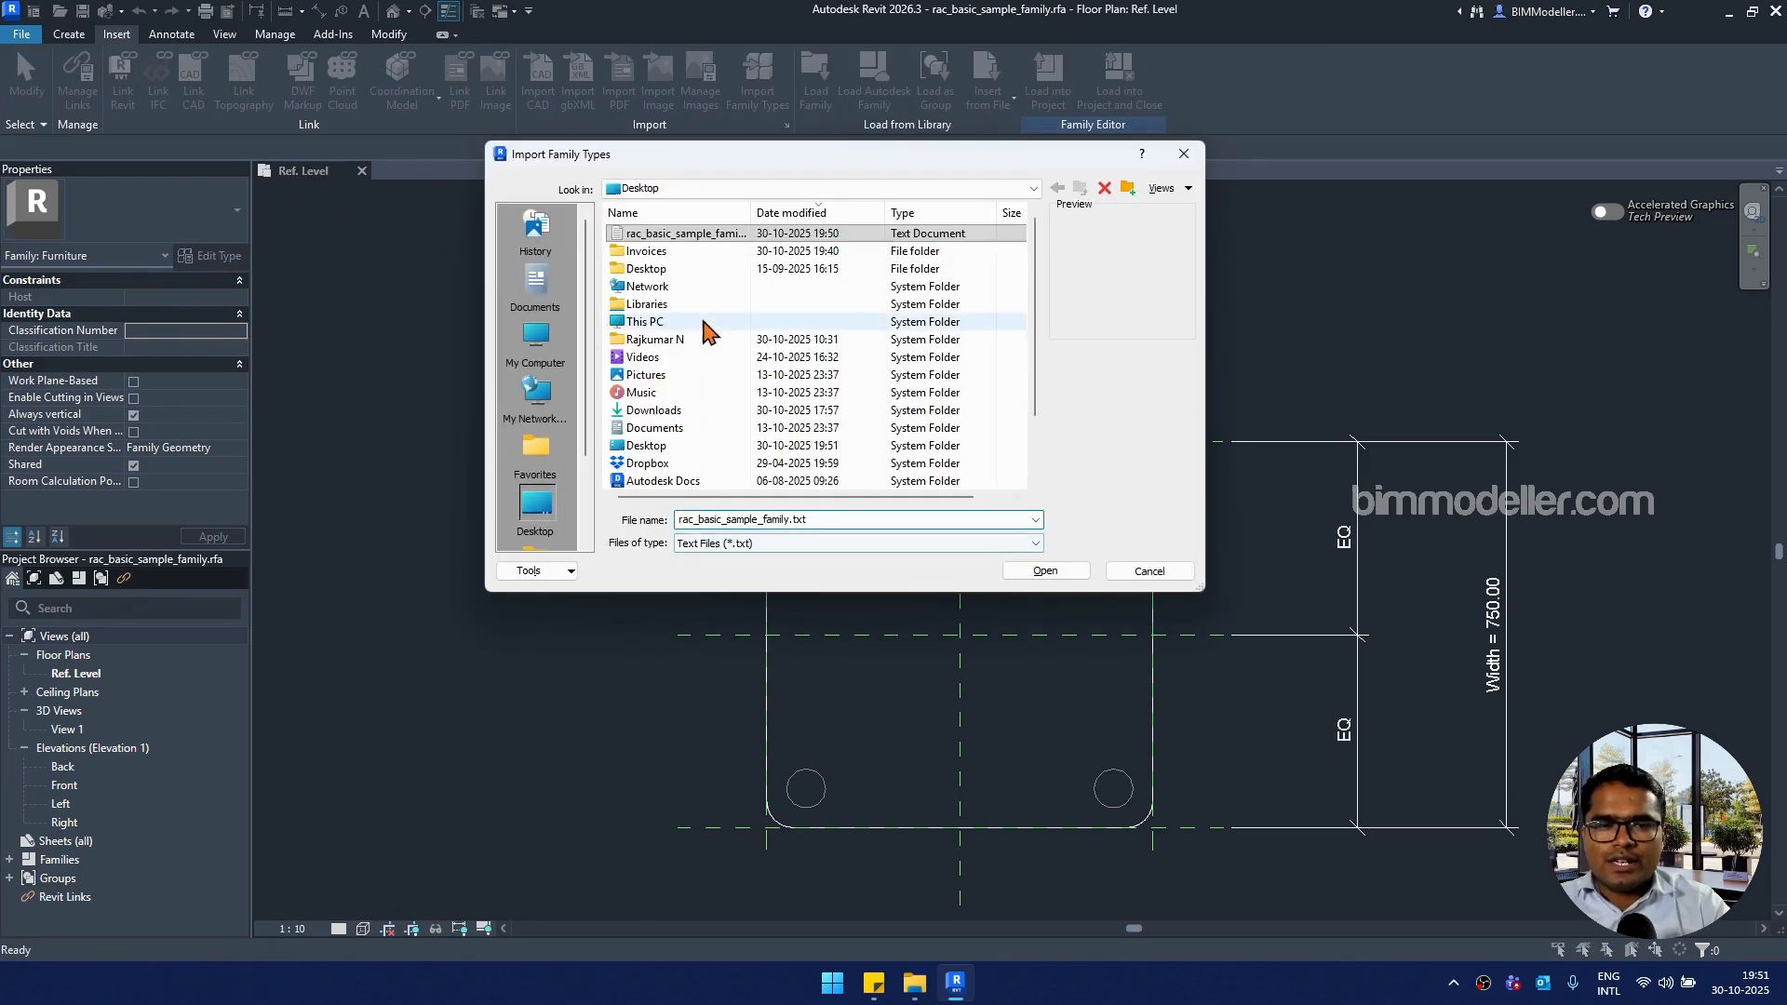
click(1024, 574)
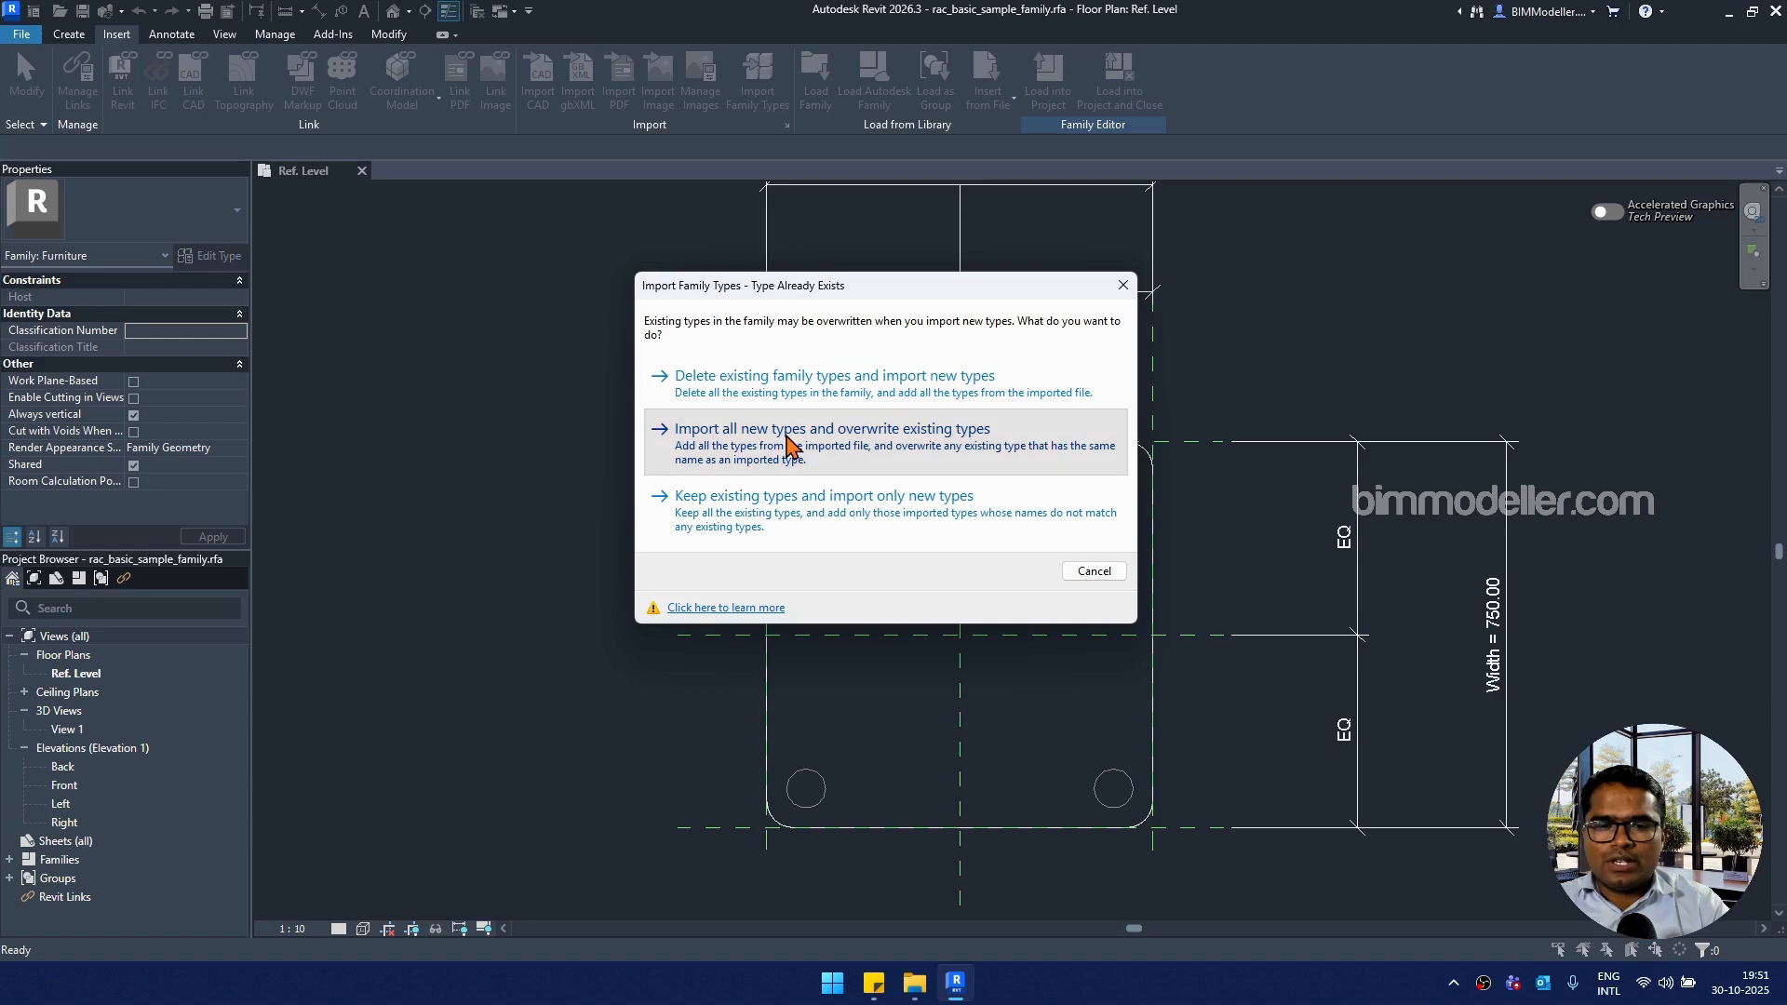
click(787, 445)
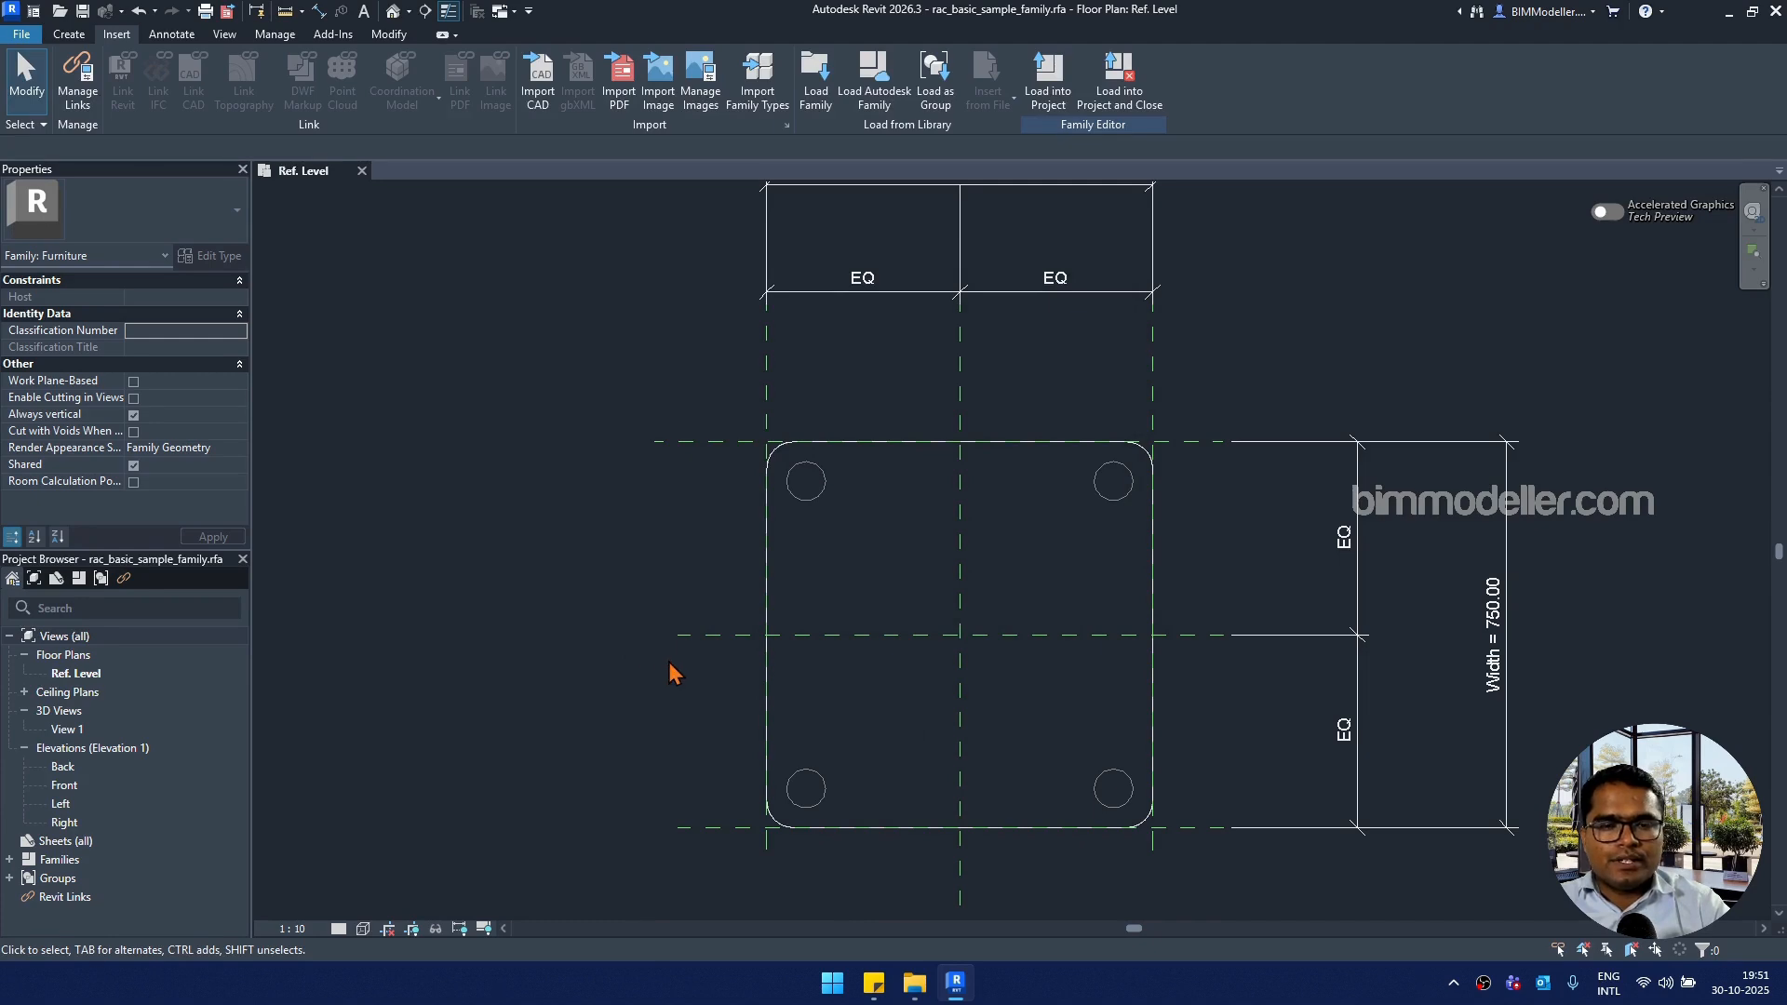
Step: Open Family Types, list the imported types and make type 5 the current type of the family
click(78, 37)
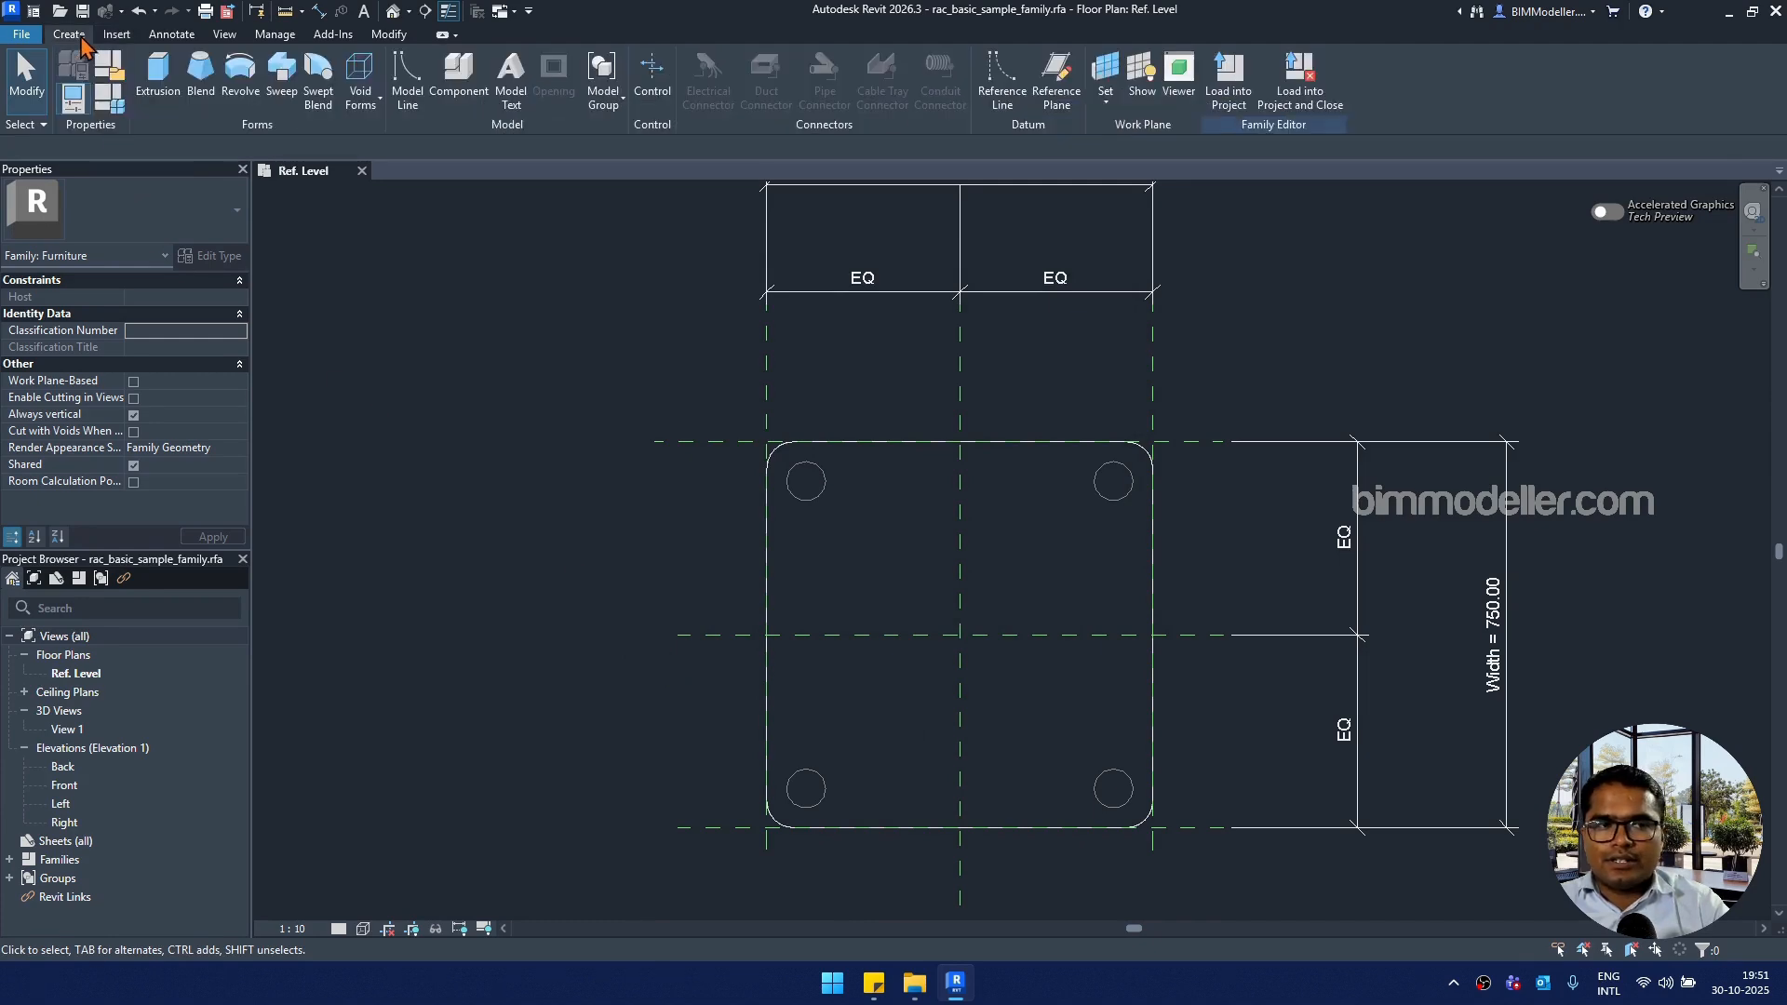
click(109, 96)
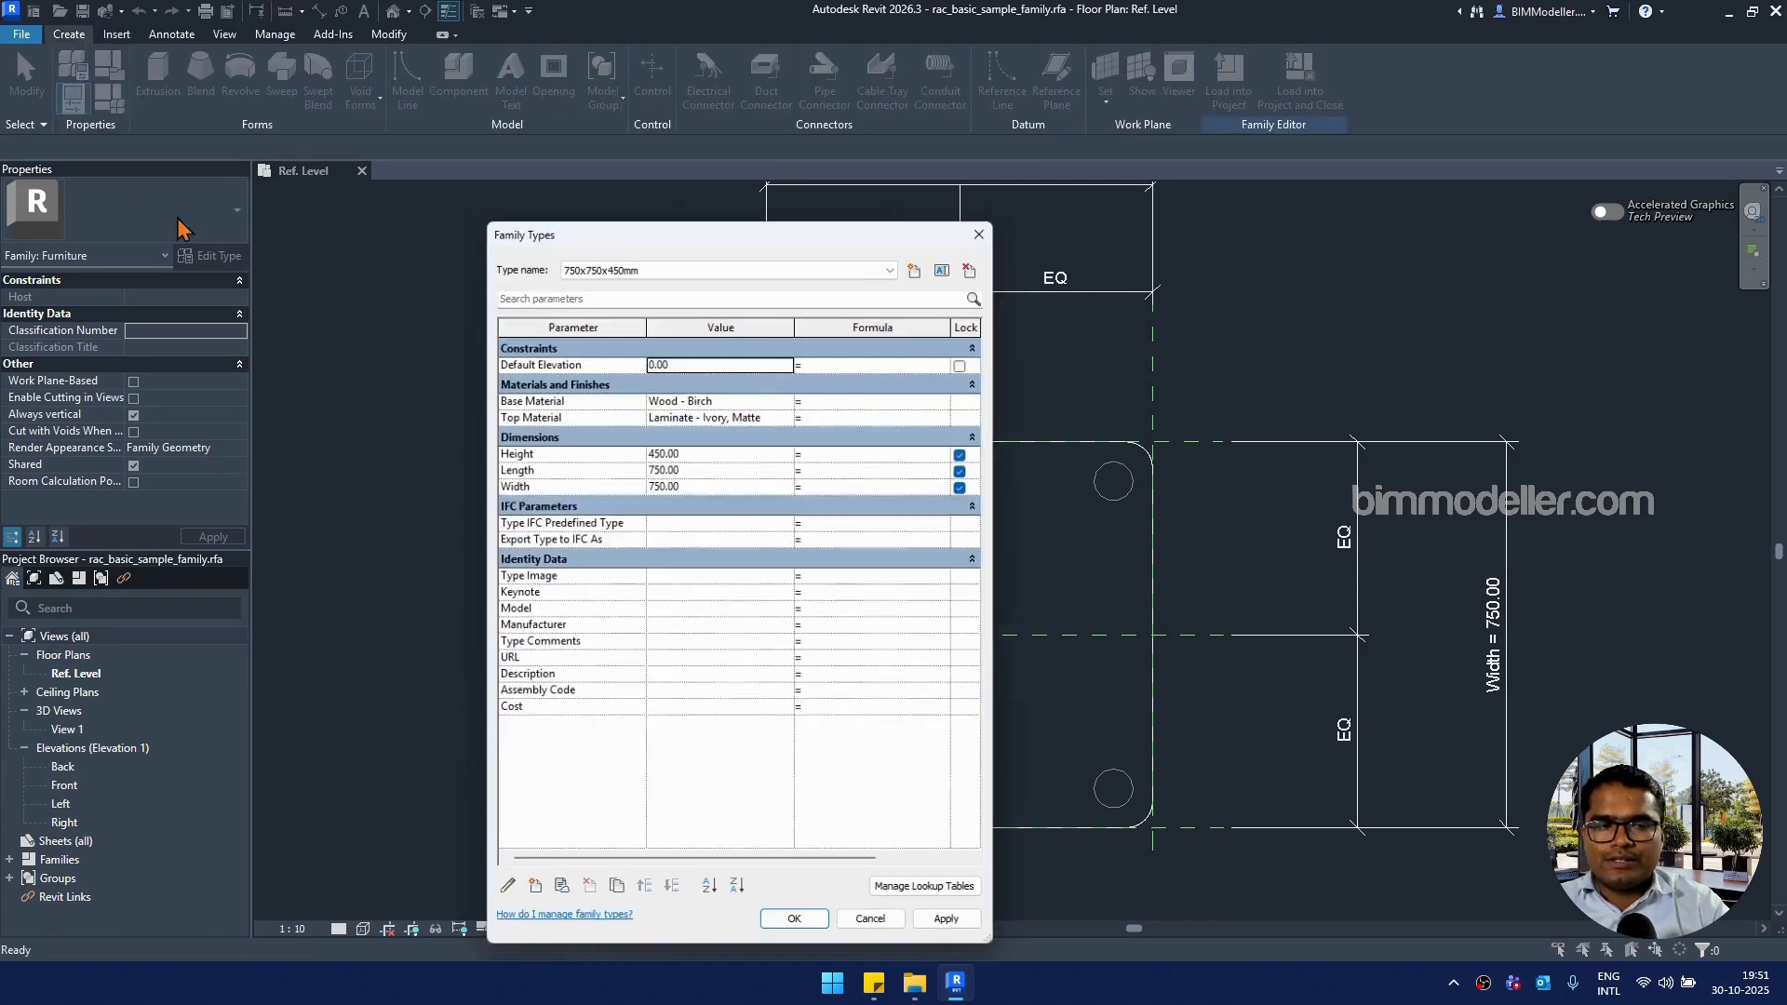
click(652, 263)
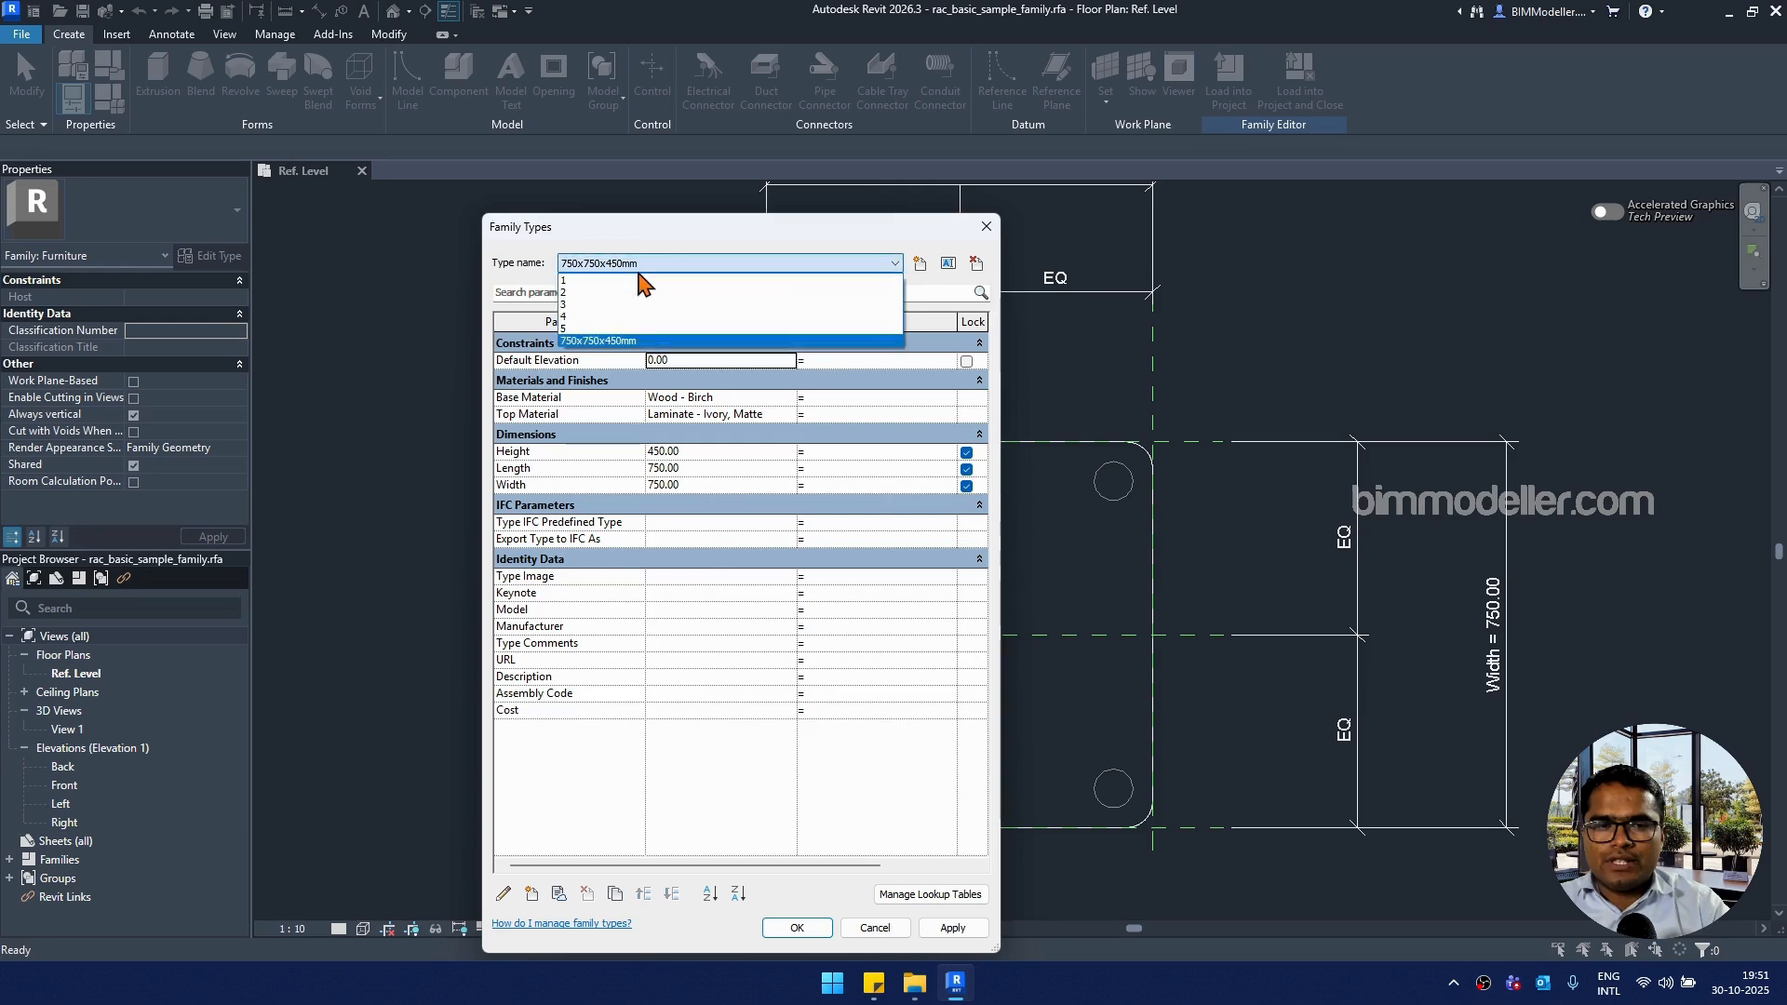
click(651, 329)
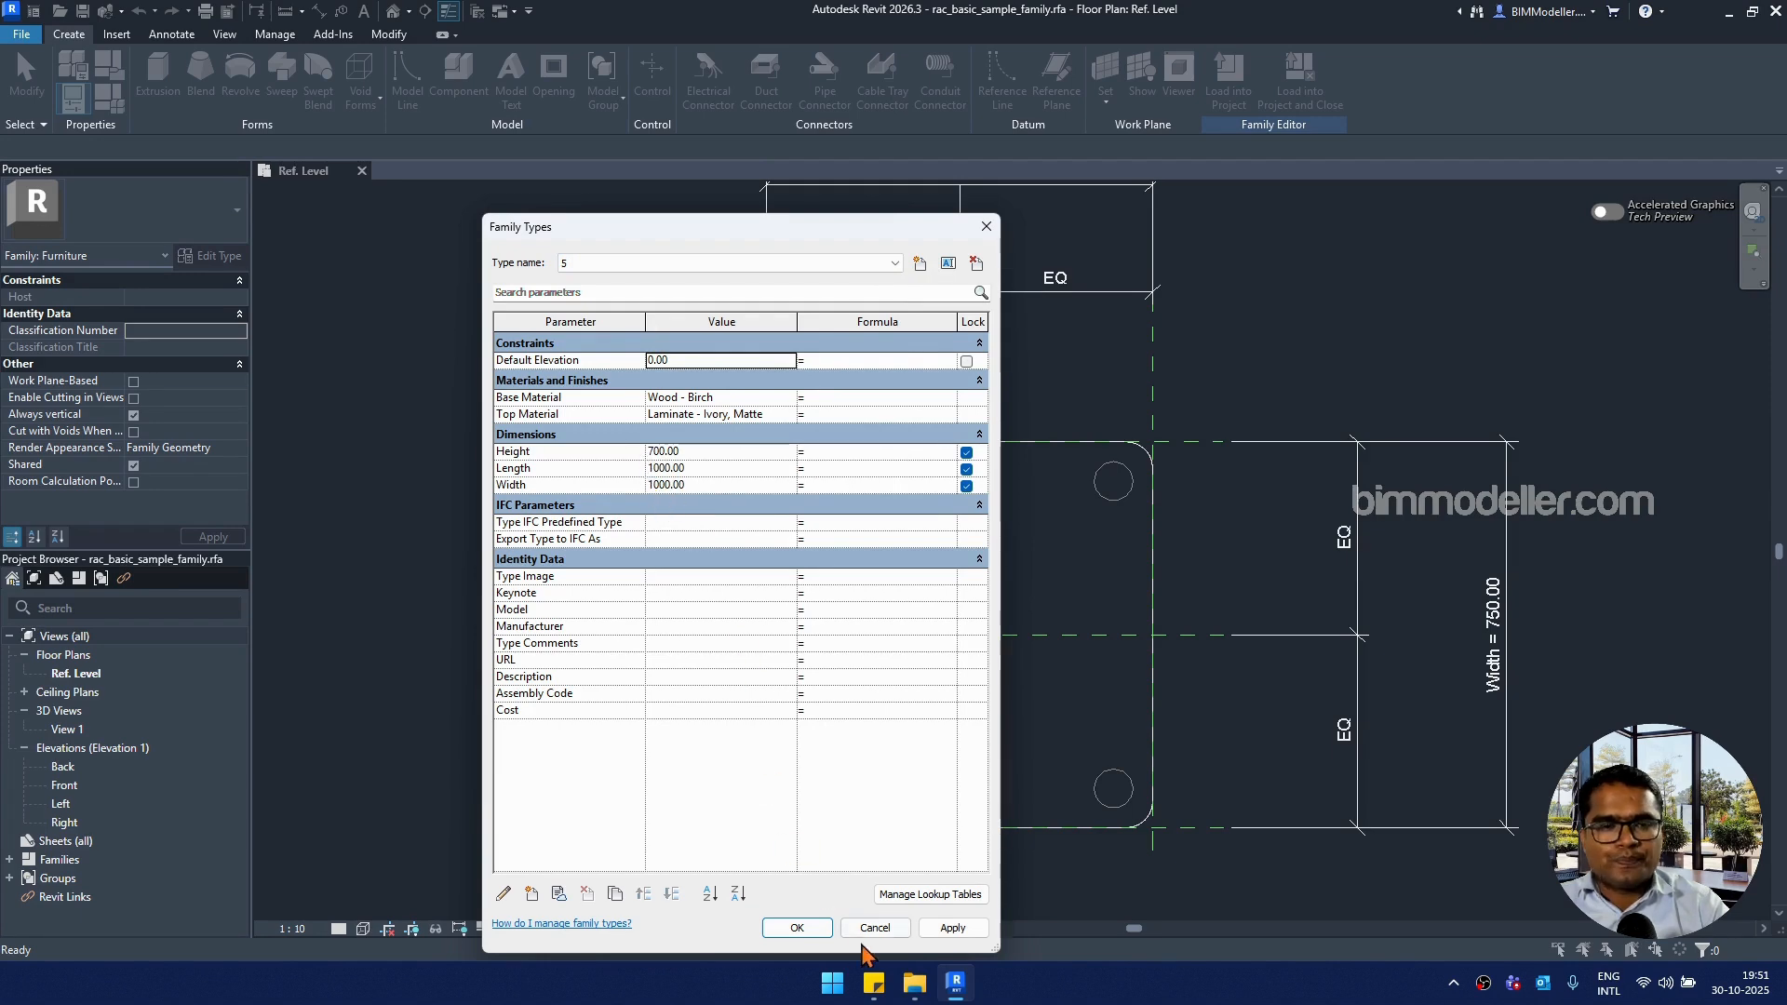
click(796, 929)
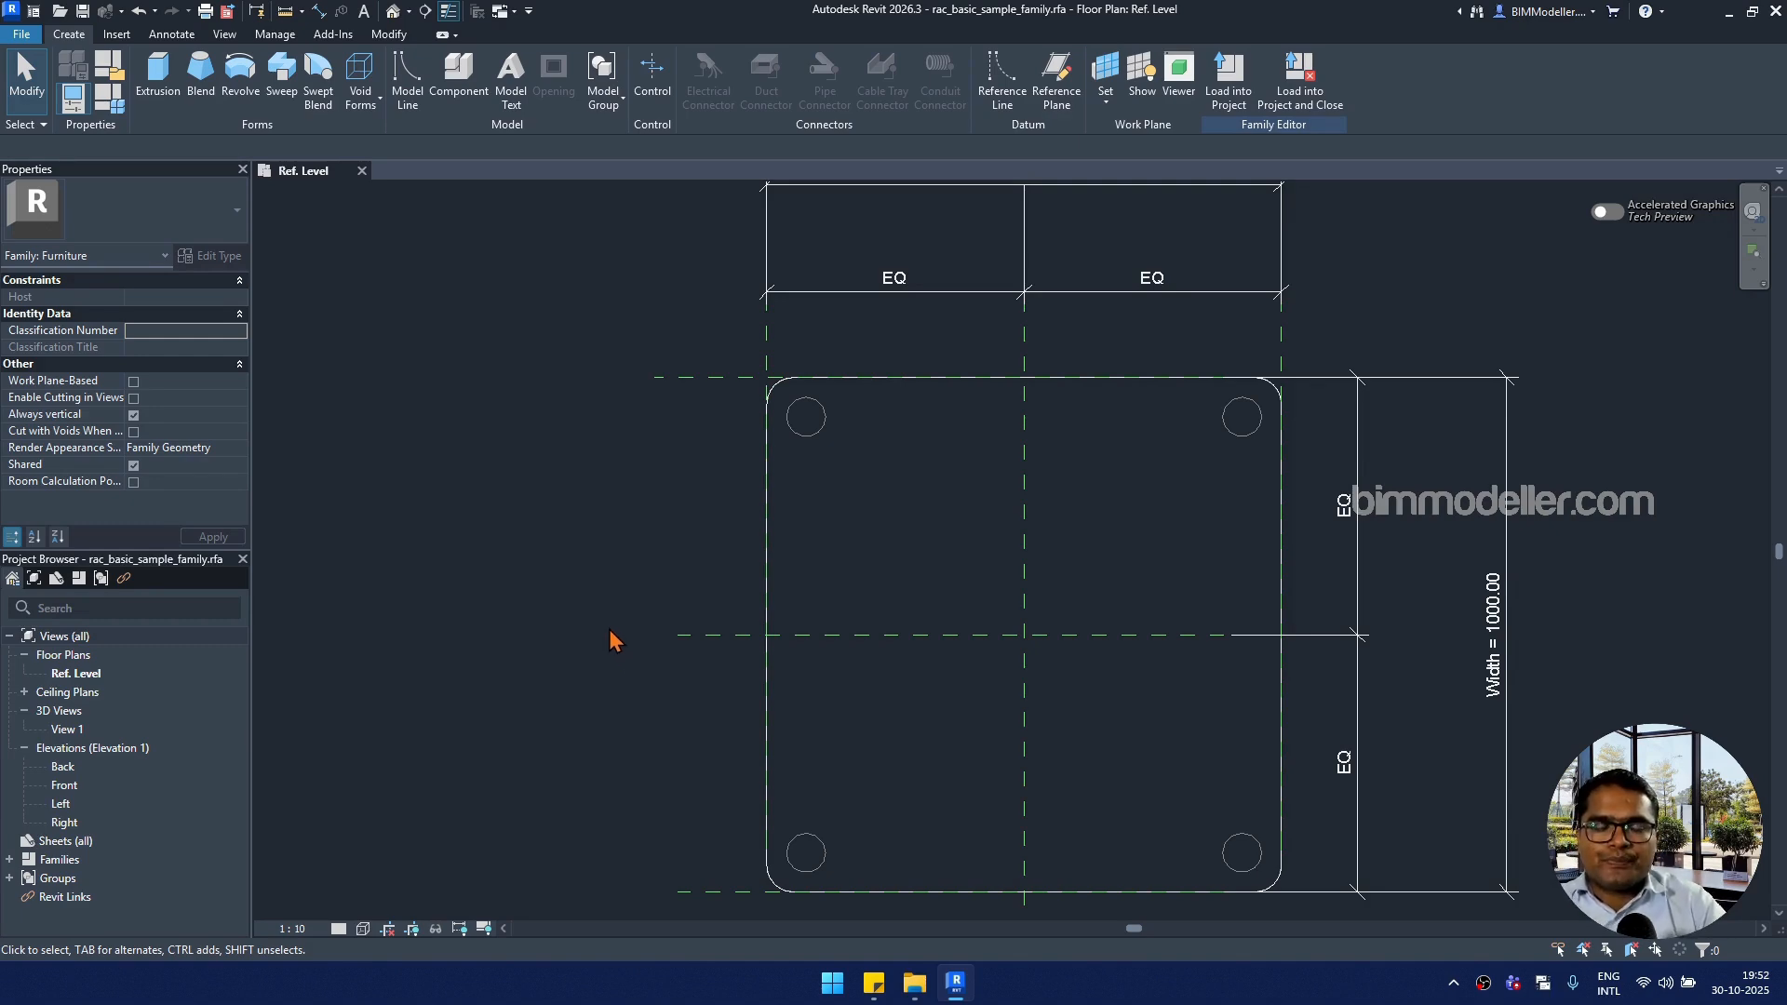
Step: Delete all the types from the family in Family Types and accept the change
click(73, 97)
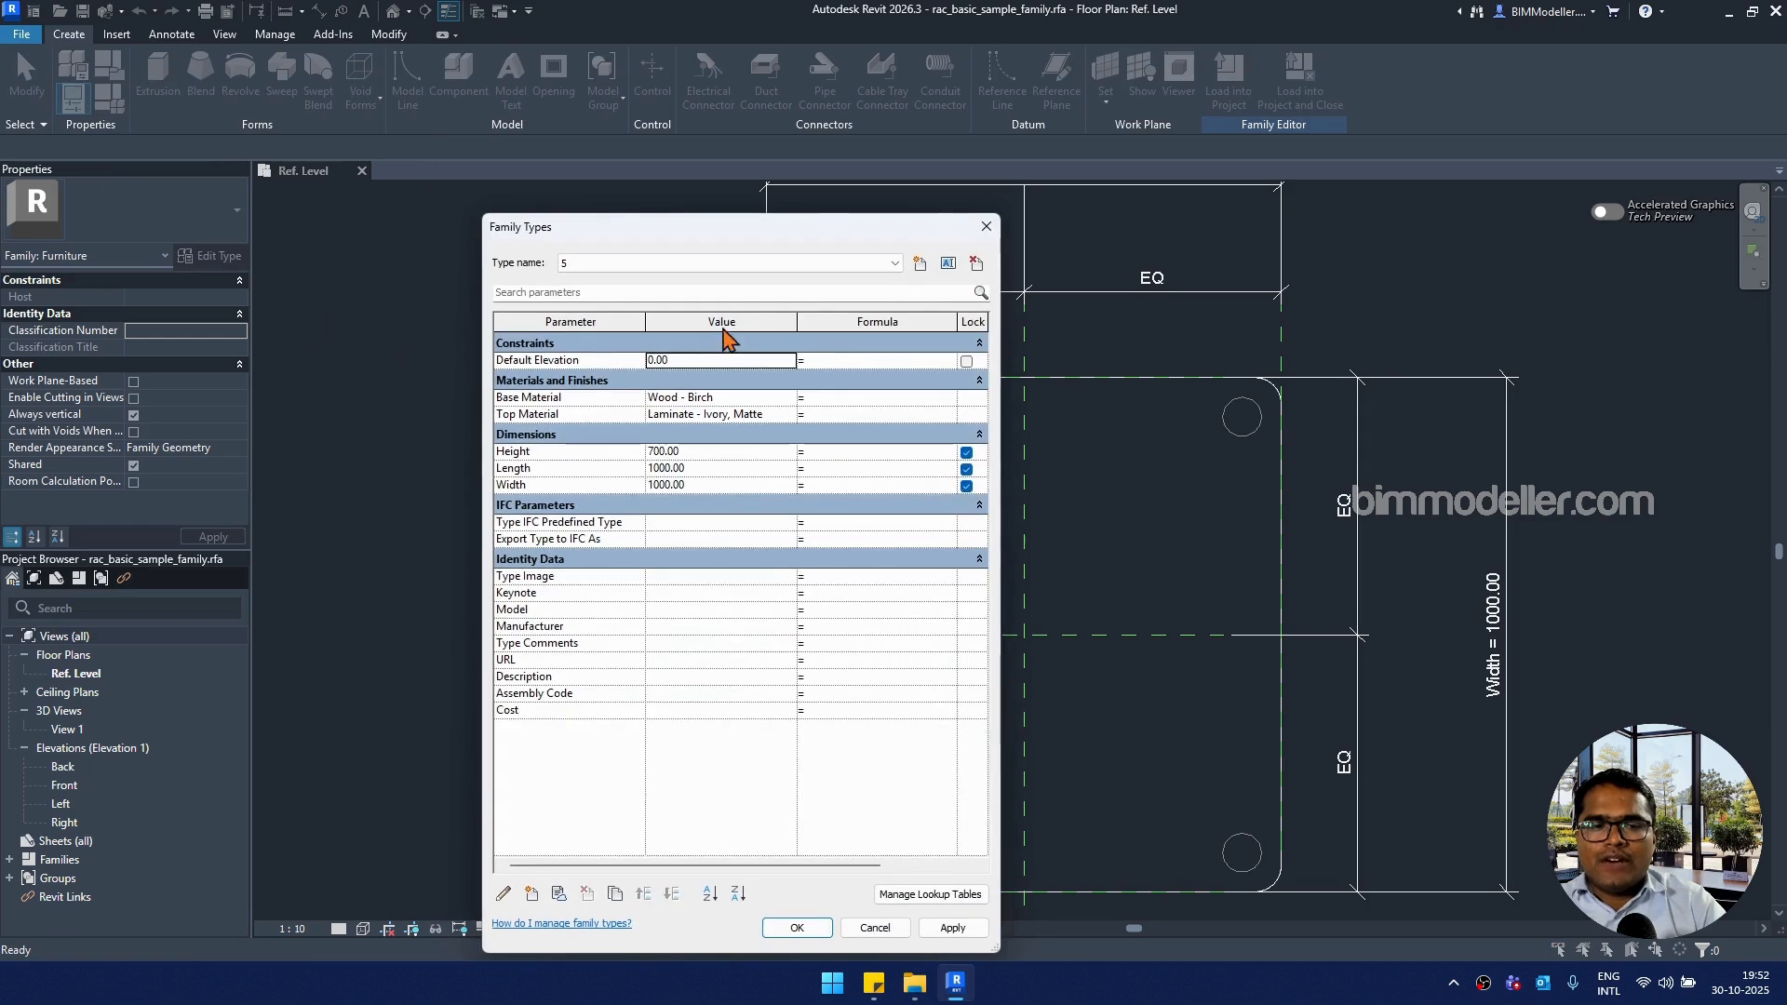
click(975, 264)
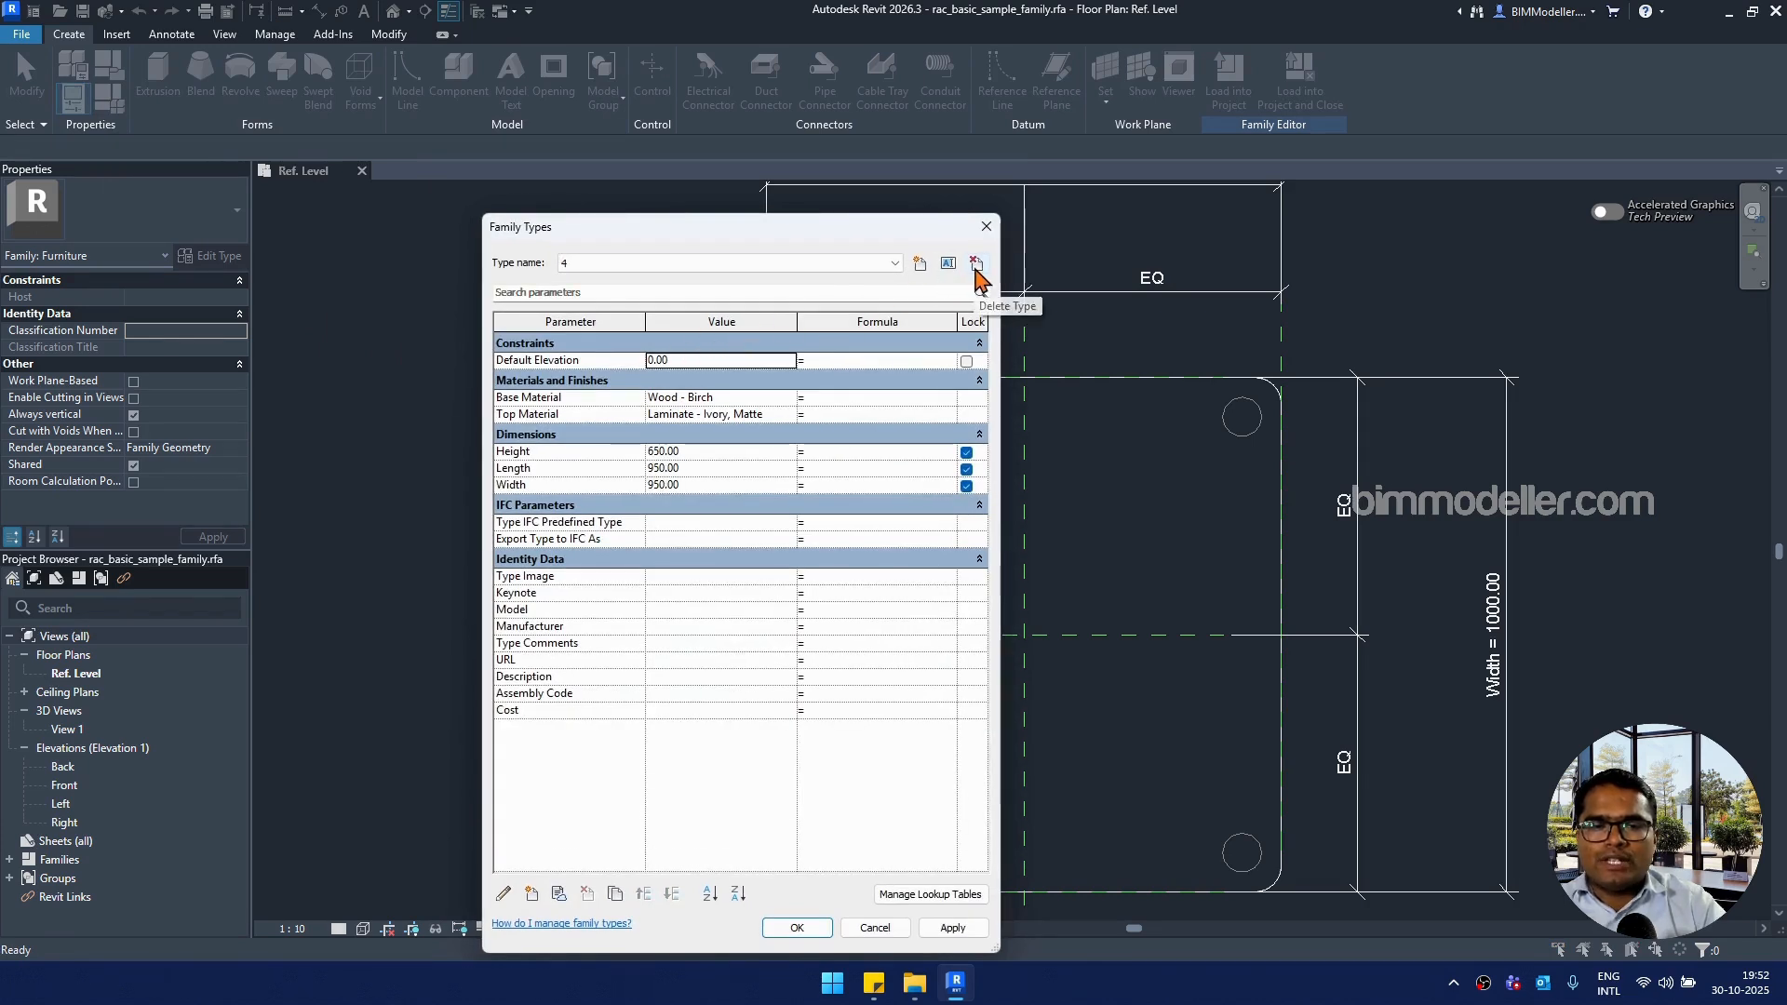
click(975, 264)
click(975, 265)
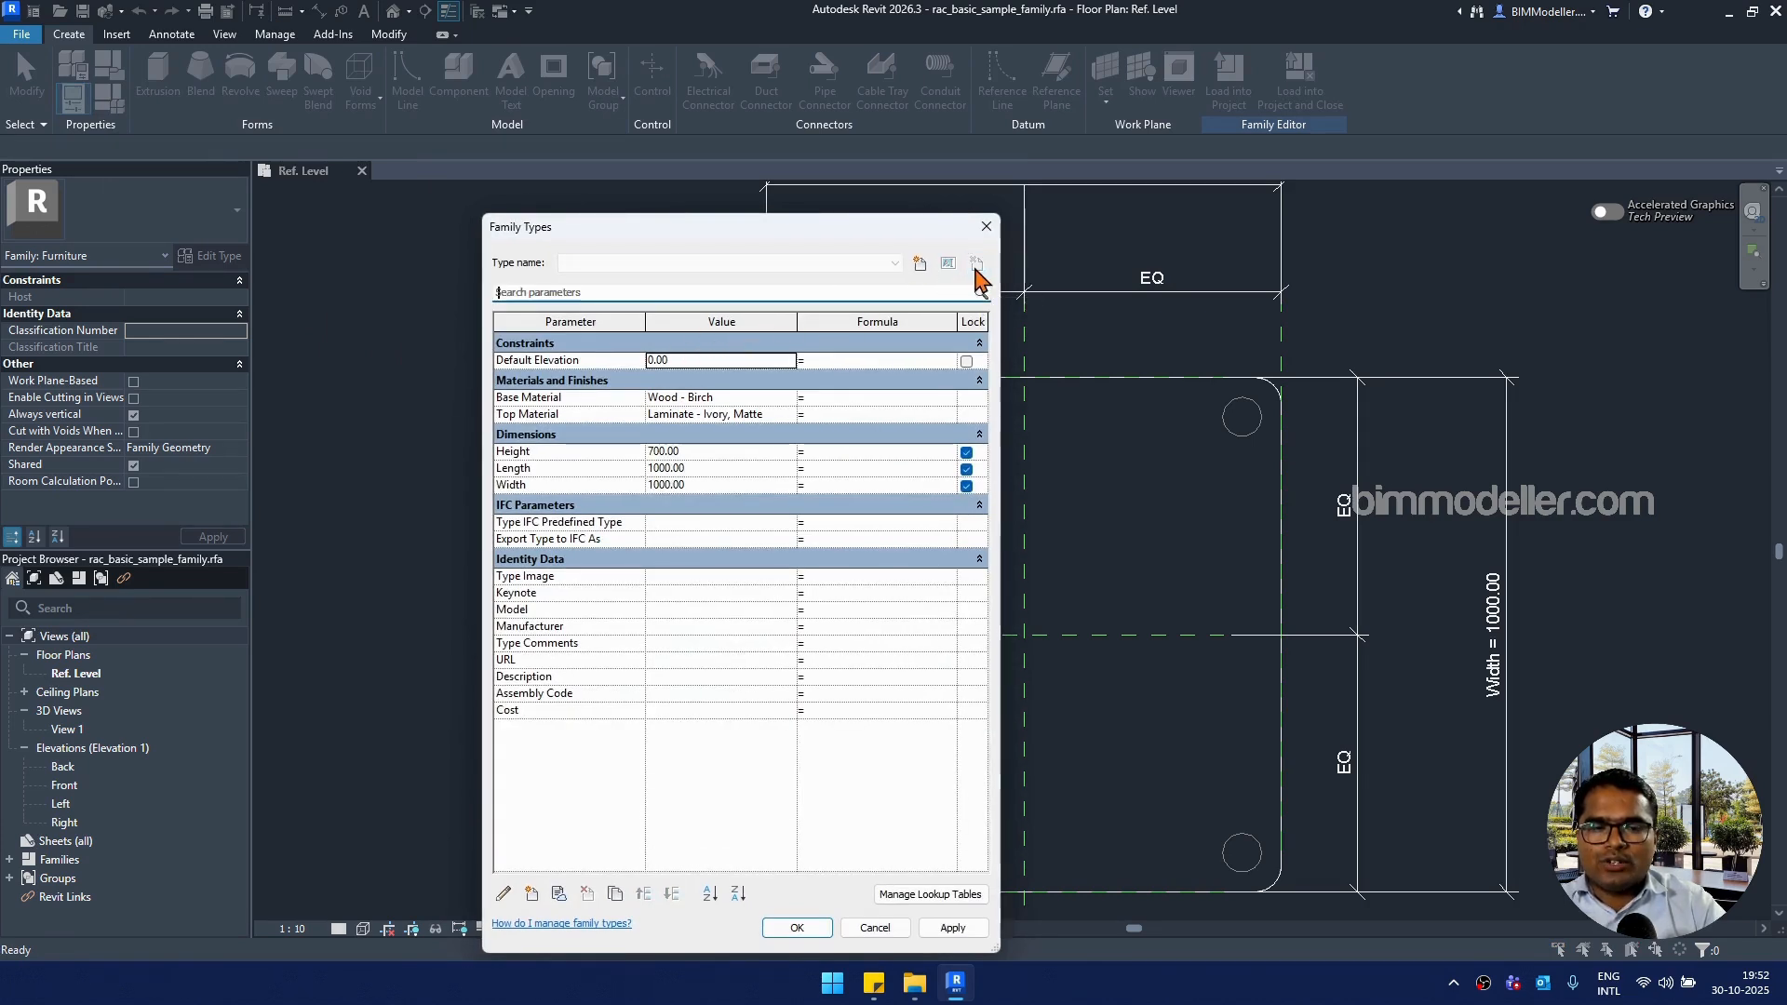
click(797, 928)
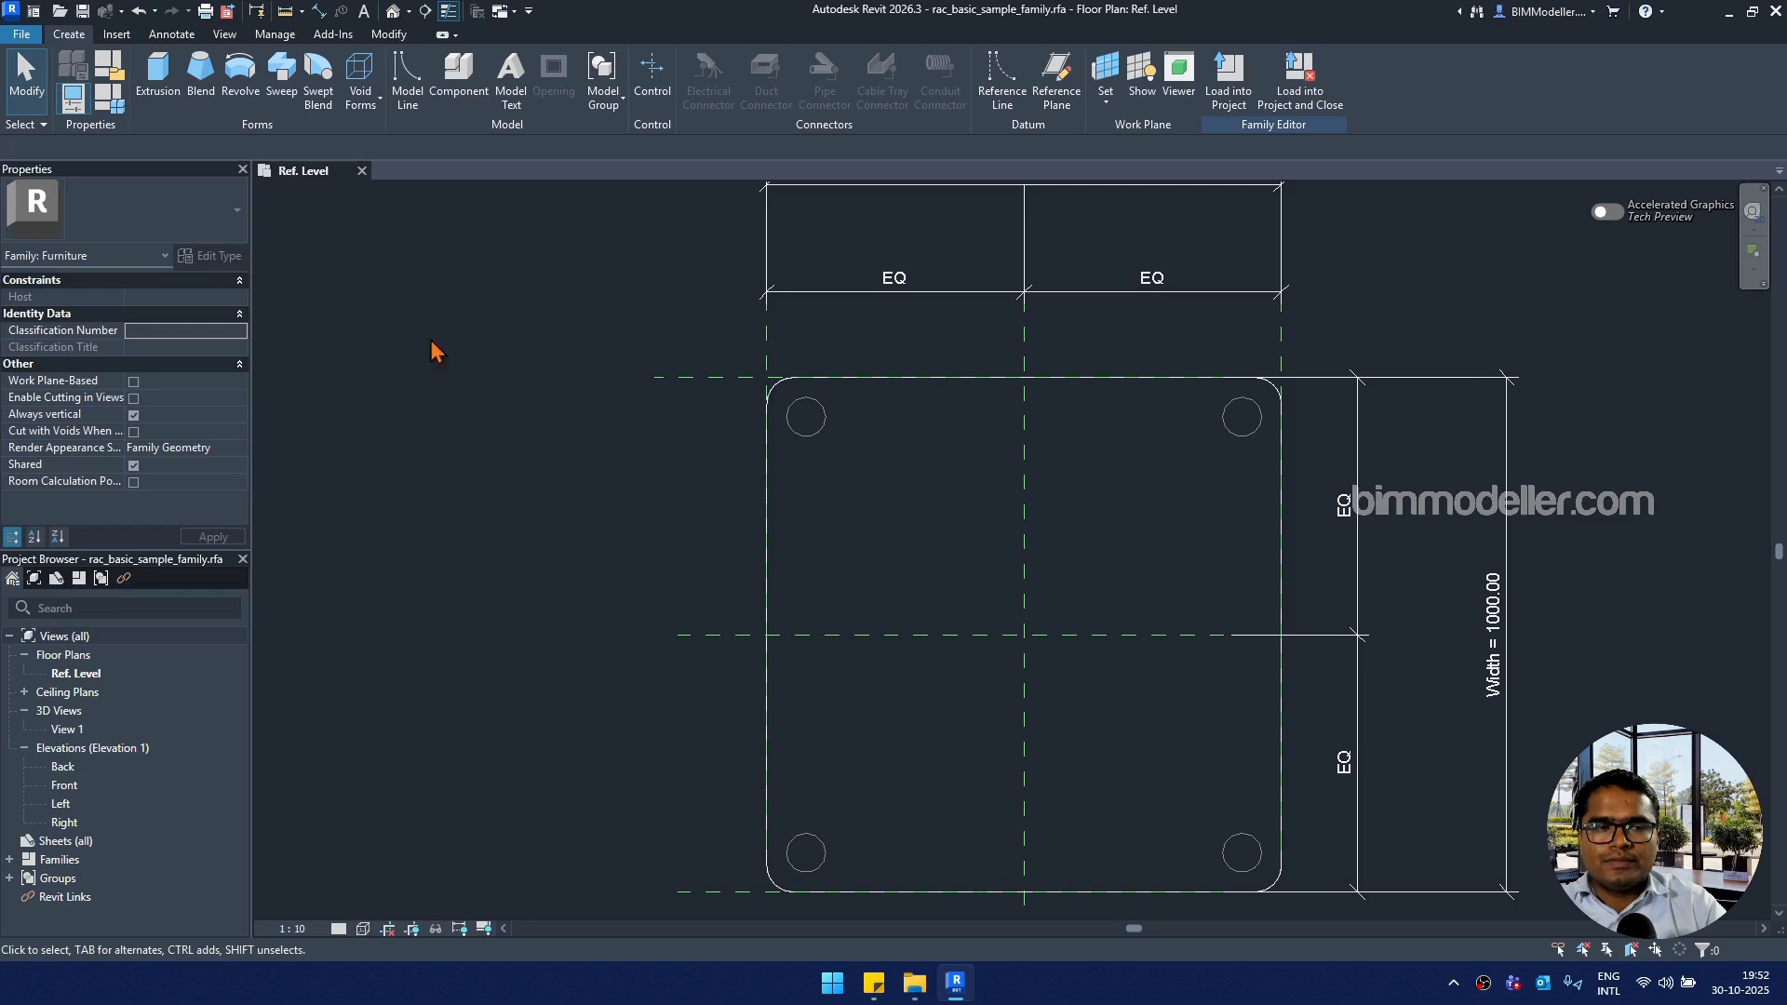
Step: Create a new project from the Metric Multi-discipline template
click(20, 35)
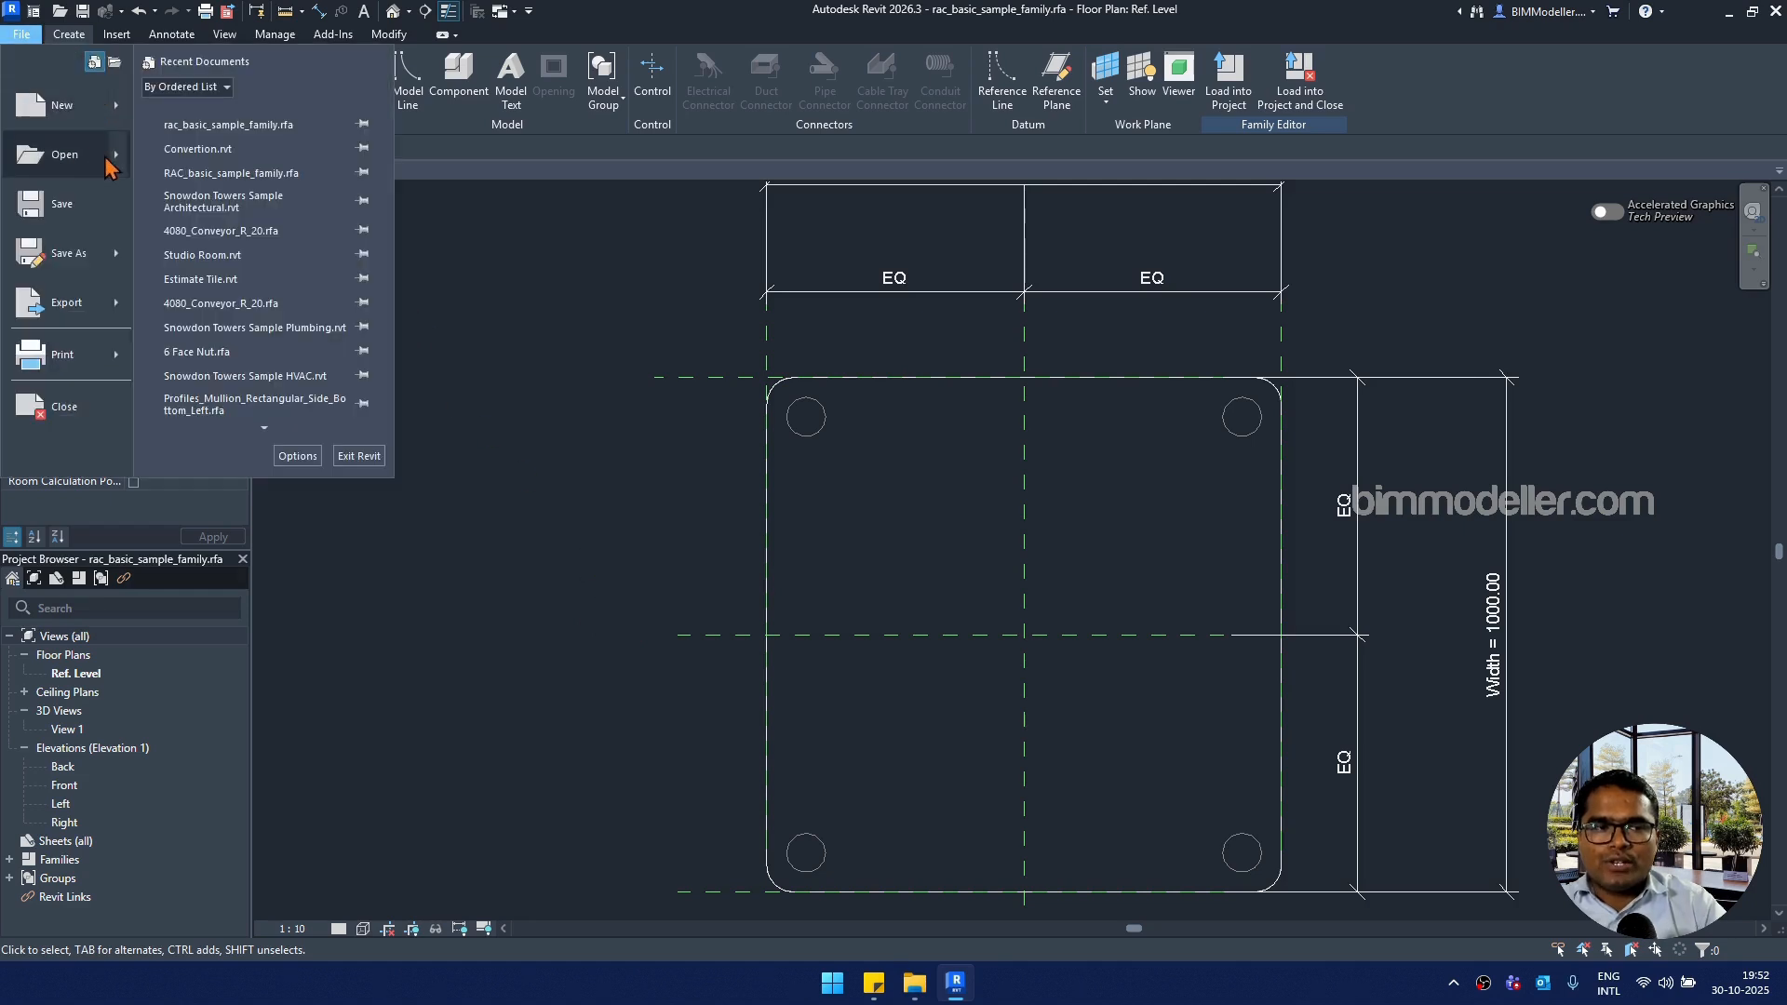
click(102, 110)
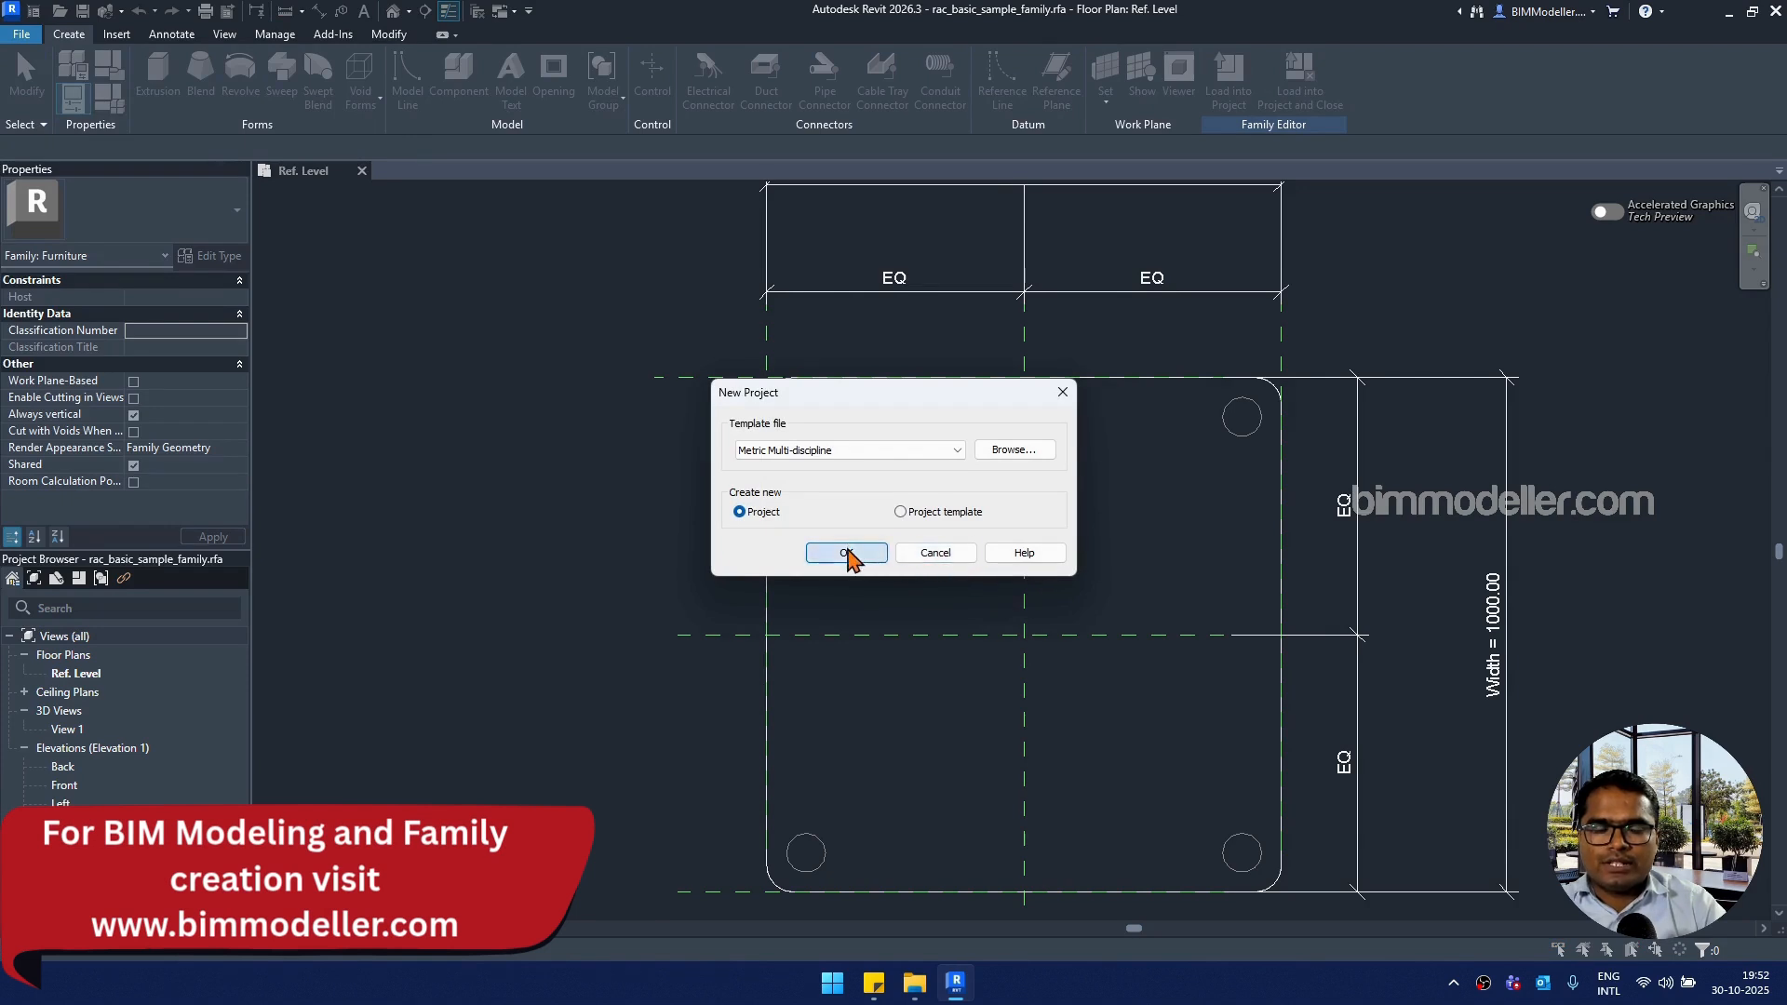
click(846, 553)
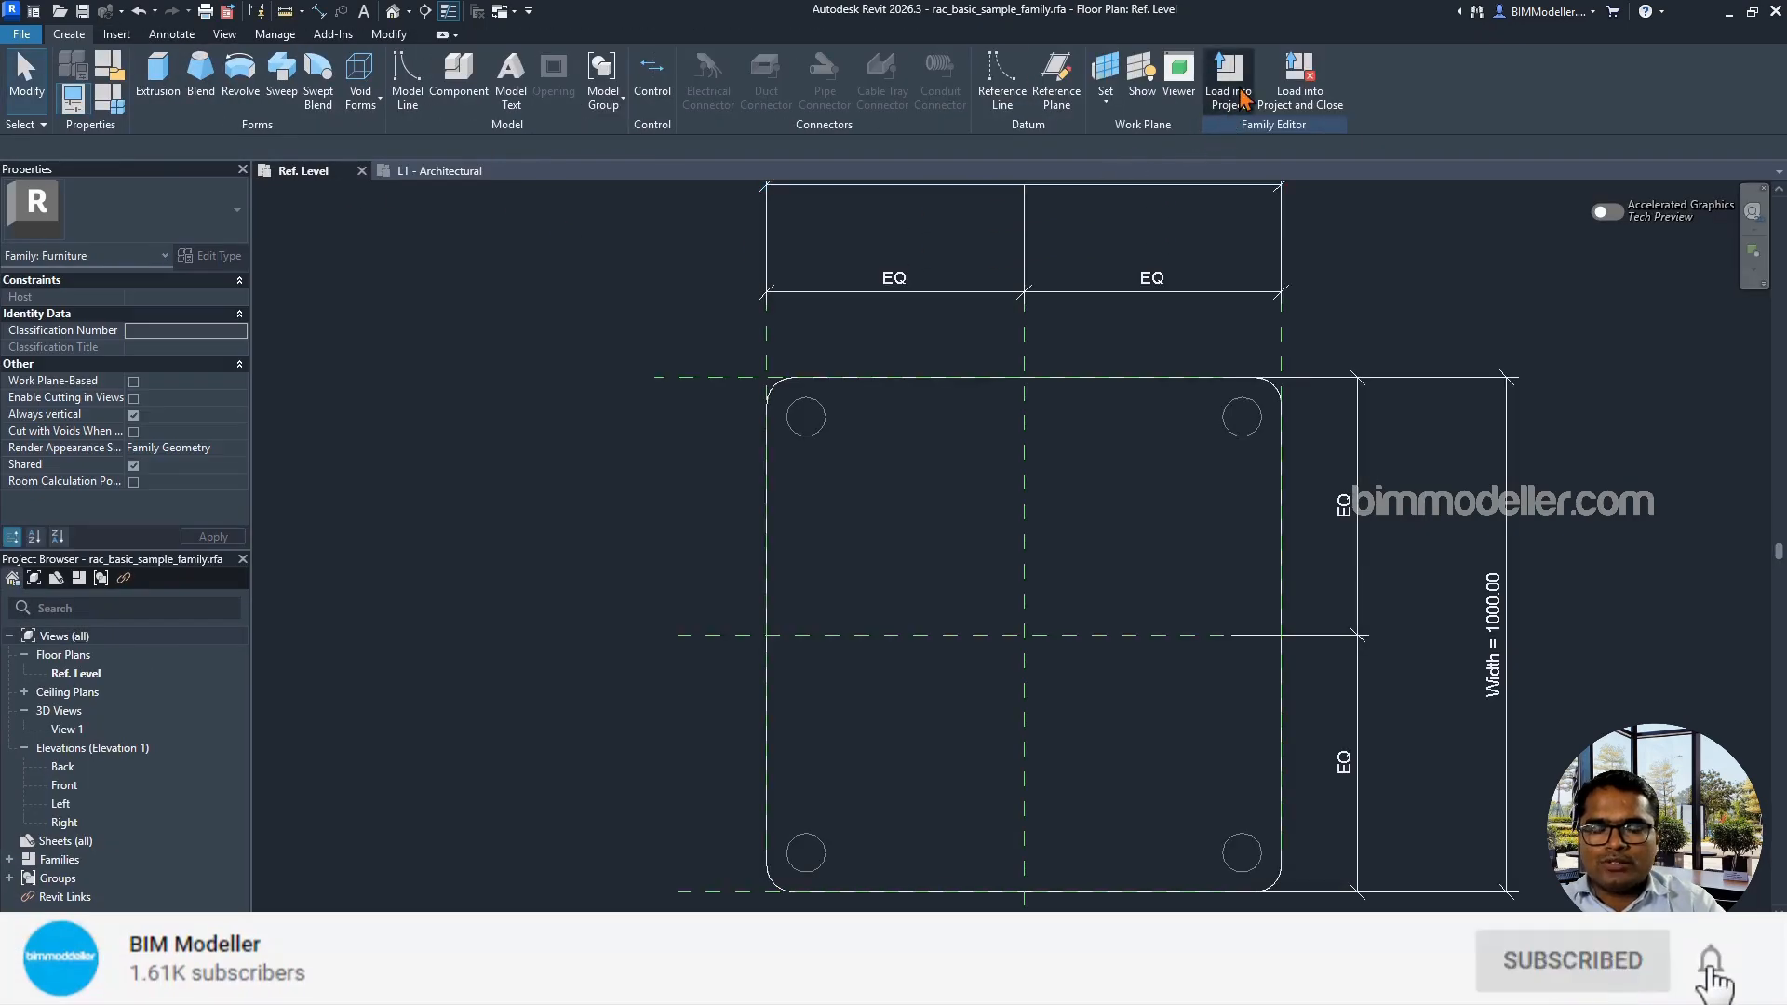
Step: Load the family into the new project and place one table in the upper-left area of the L1 - Architectural plan
click(1229, 79)
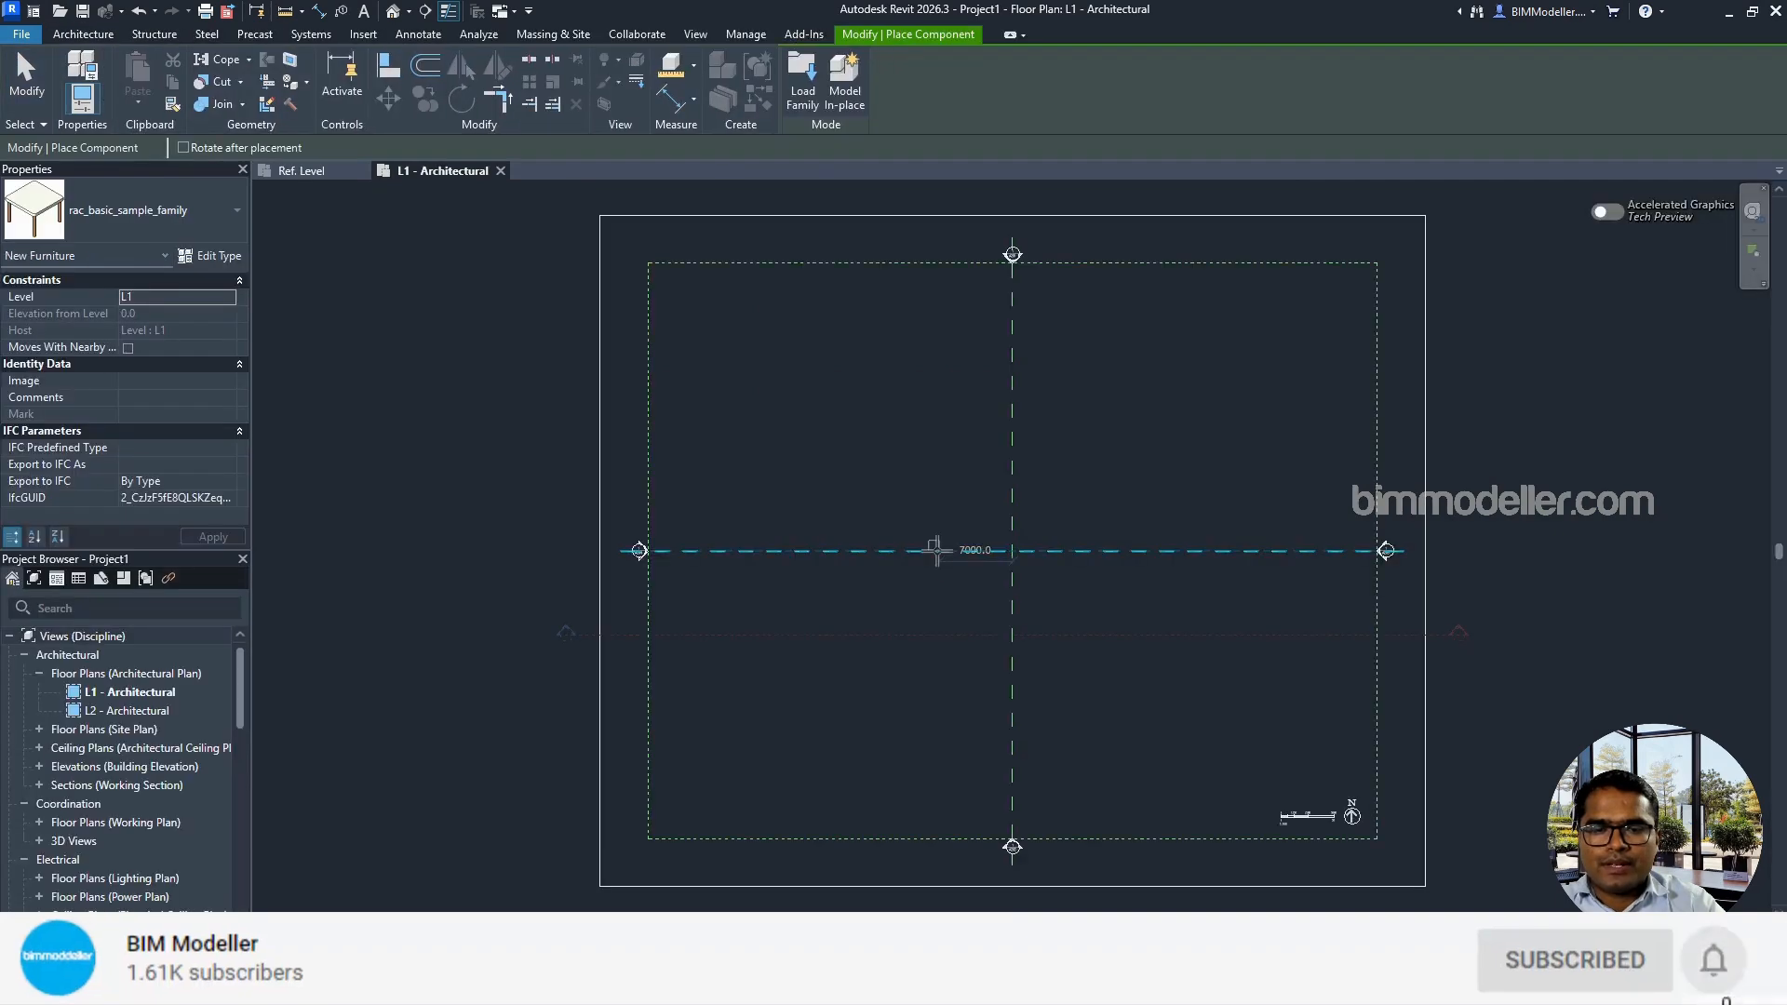
scroll(808, 478, up, 5)
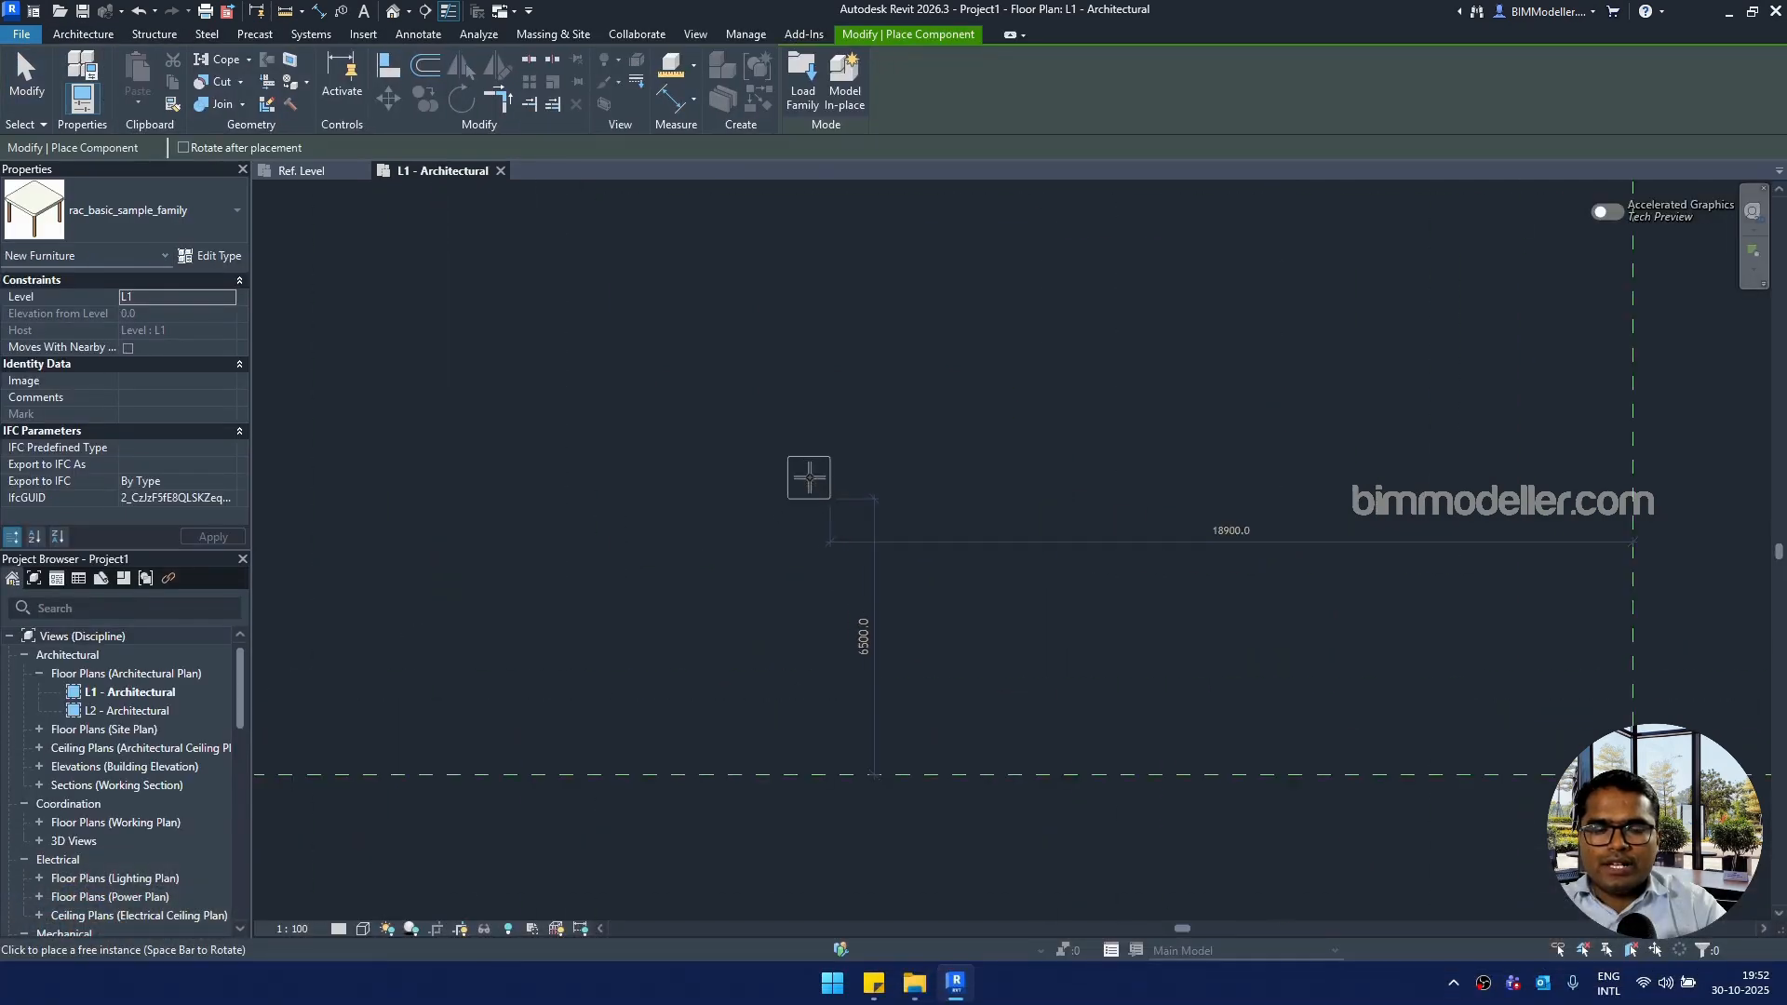
click(809, 477)
key(Escape)
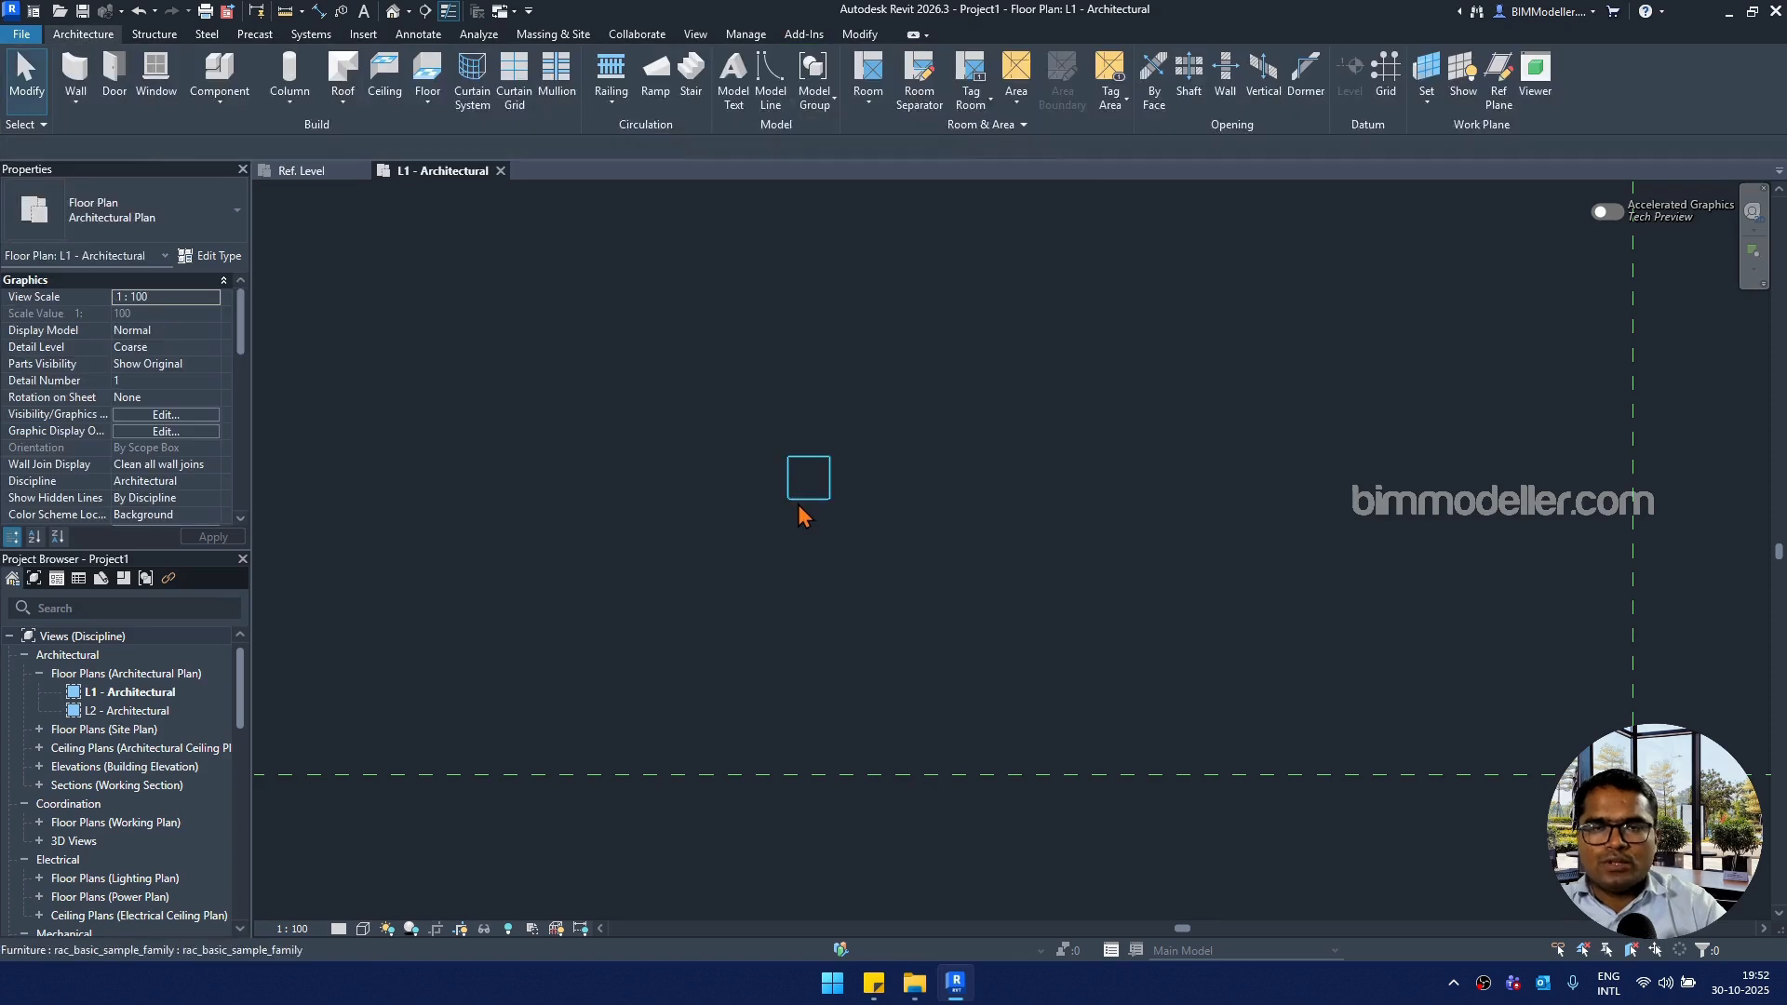
Step: Select the placed table, check which types of rac_basic_sample_family are available, and clear the selection
click(812, 491)
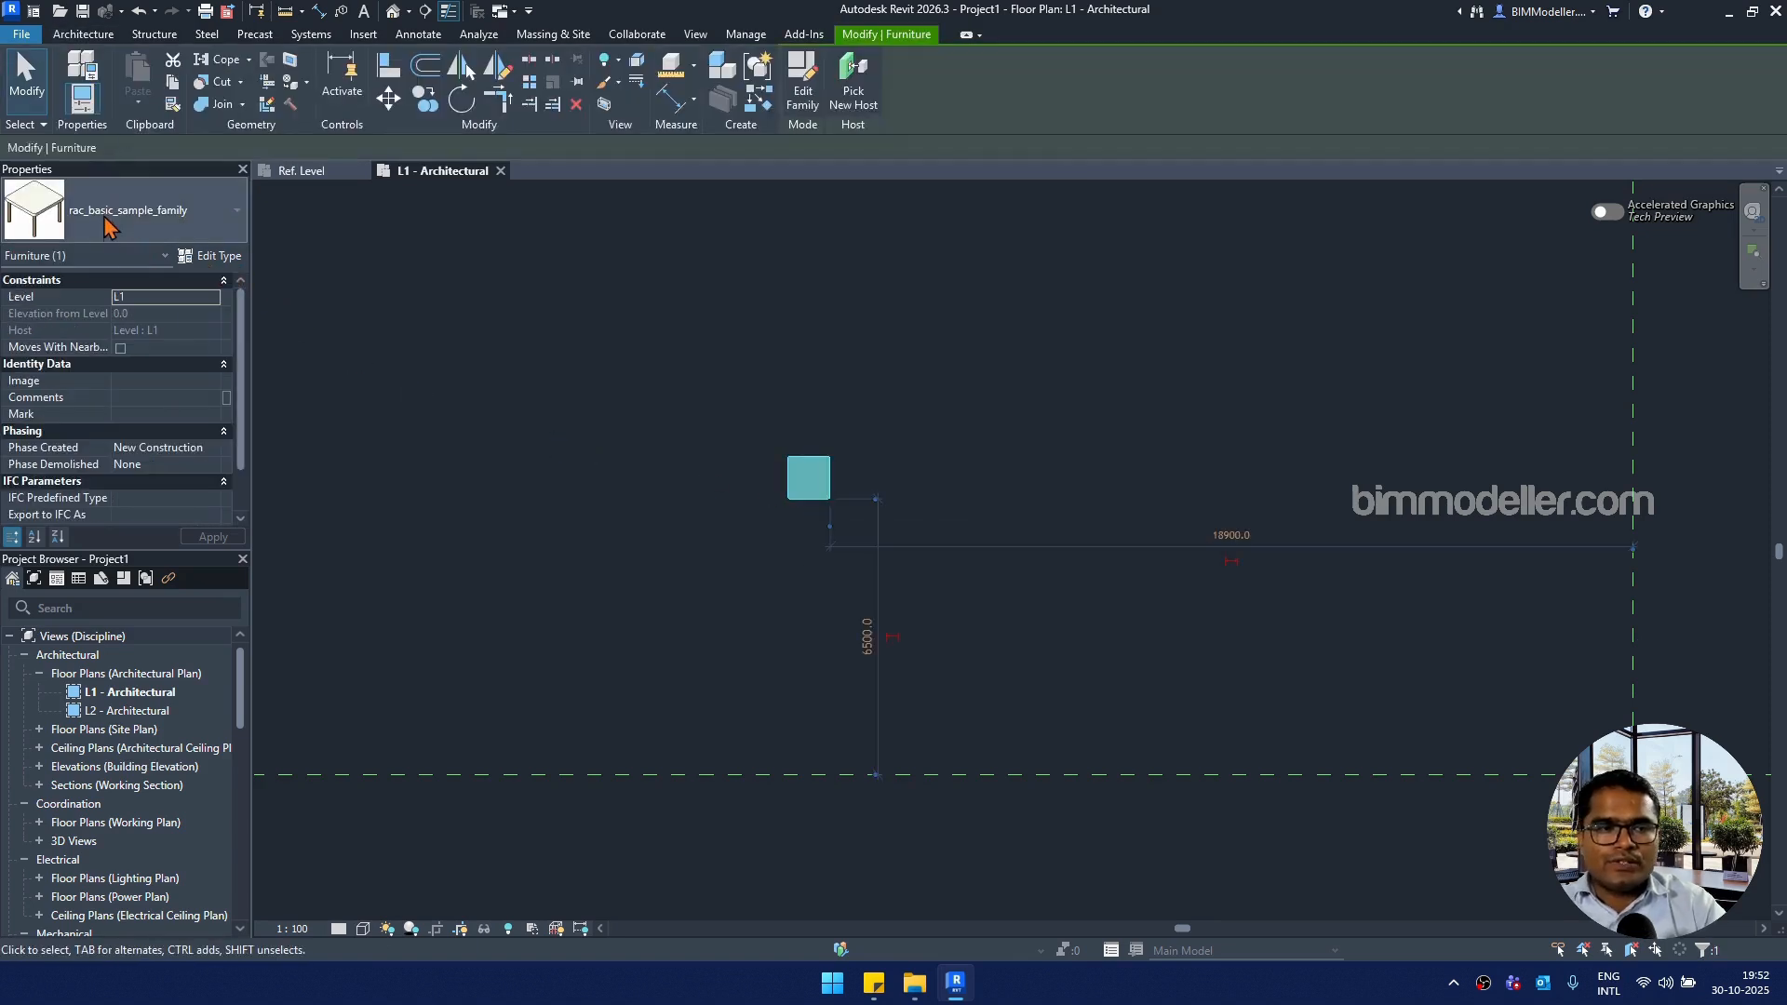
click(108, 225)
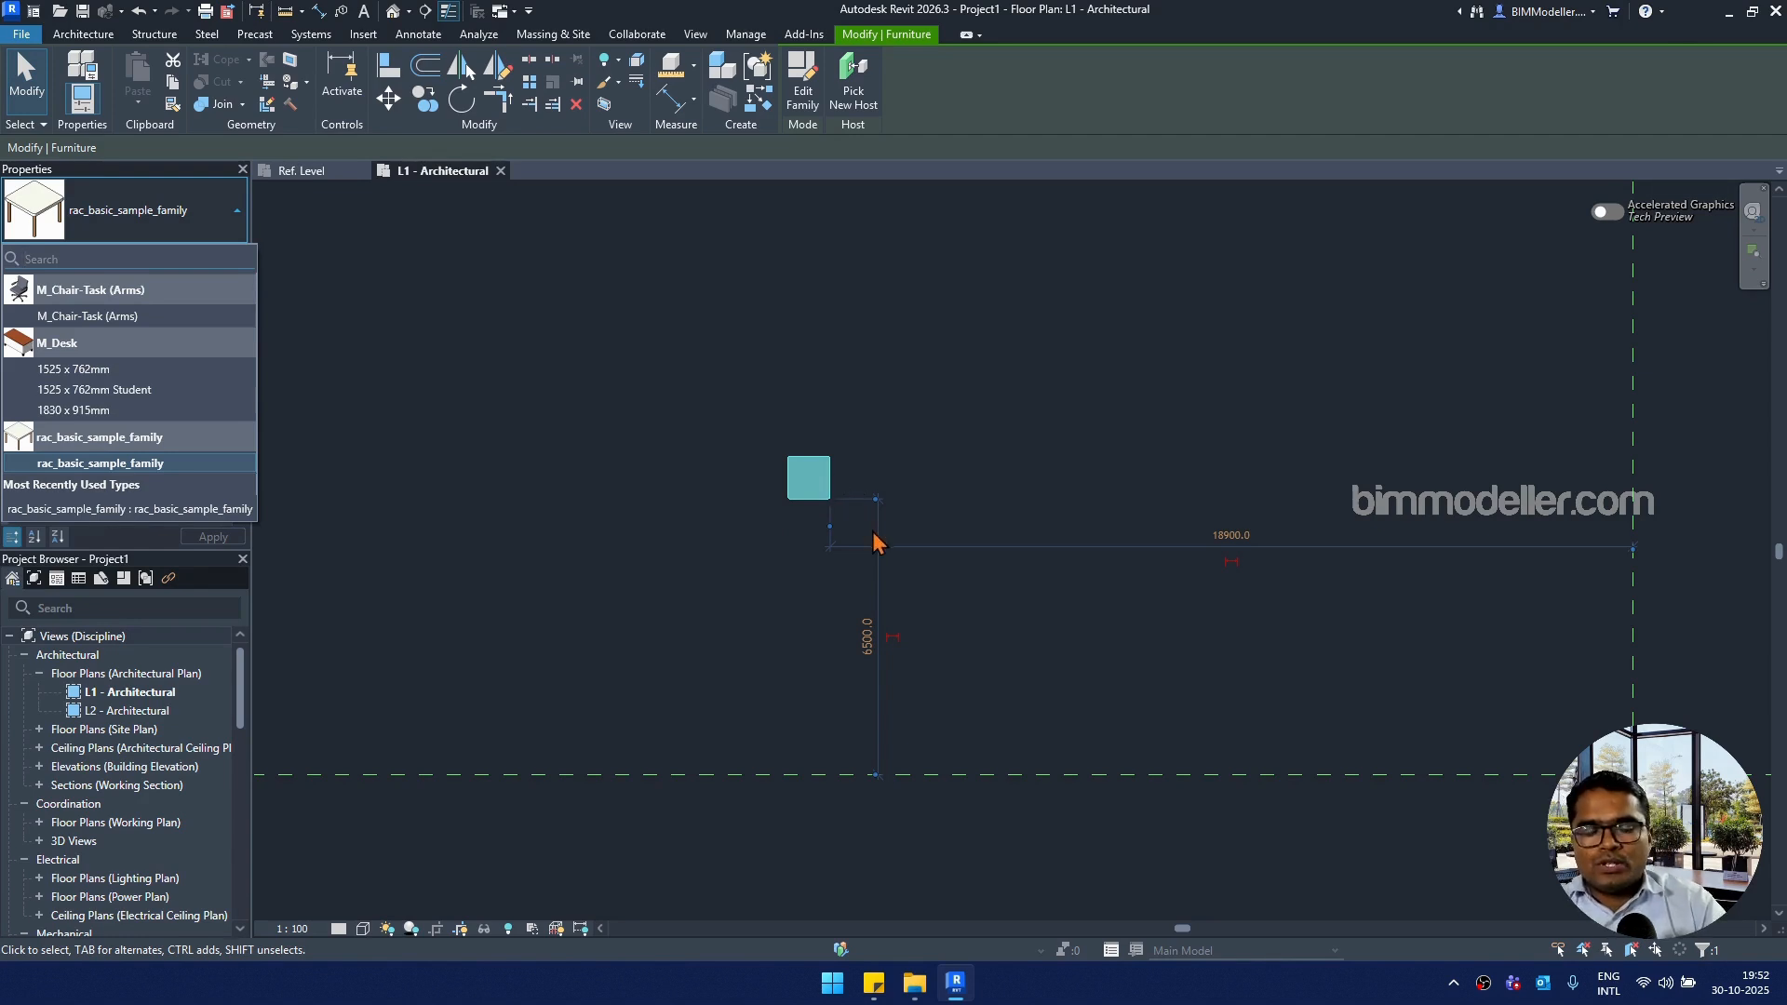
key(Escape)
key(Escape)
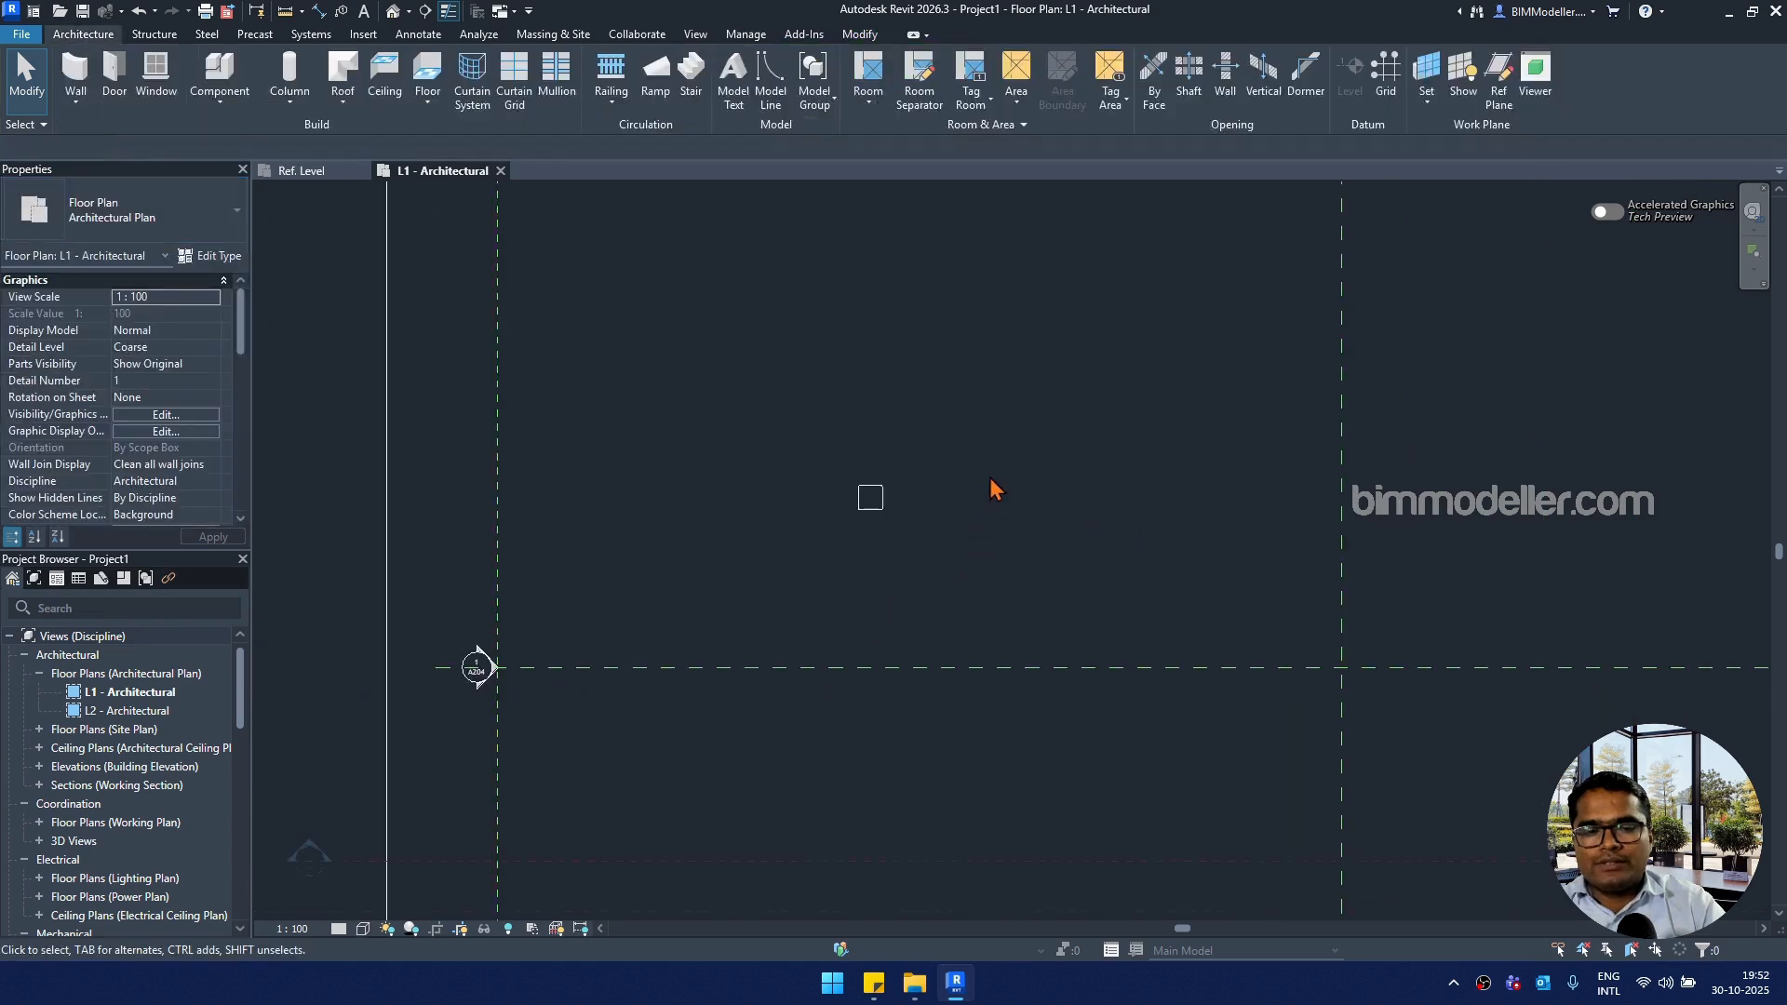
key(z)
key(f)
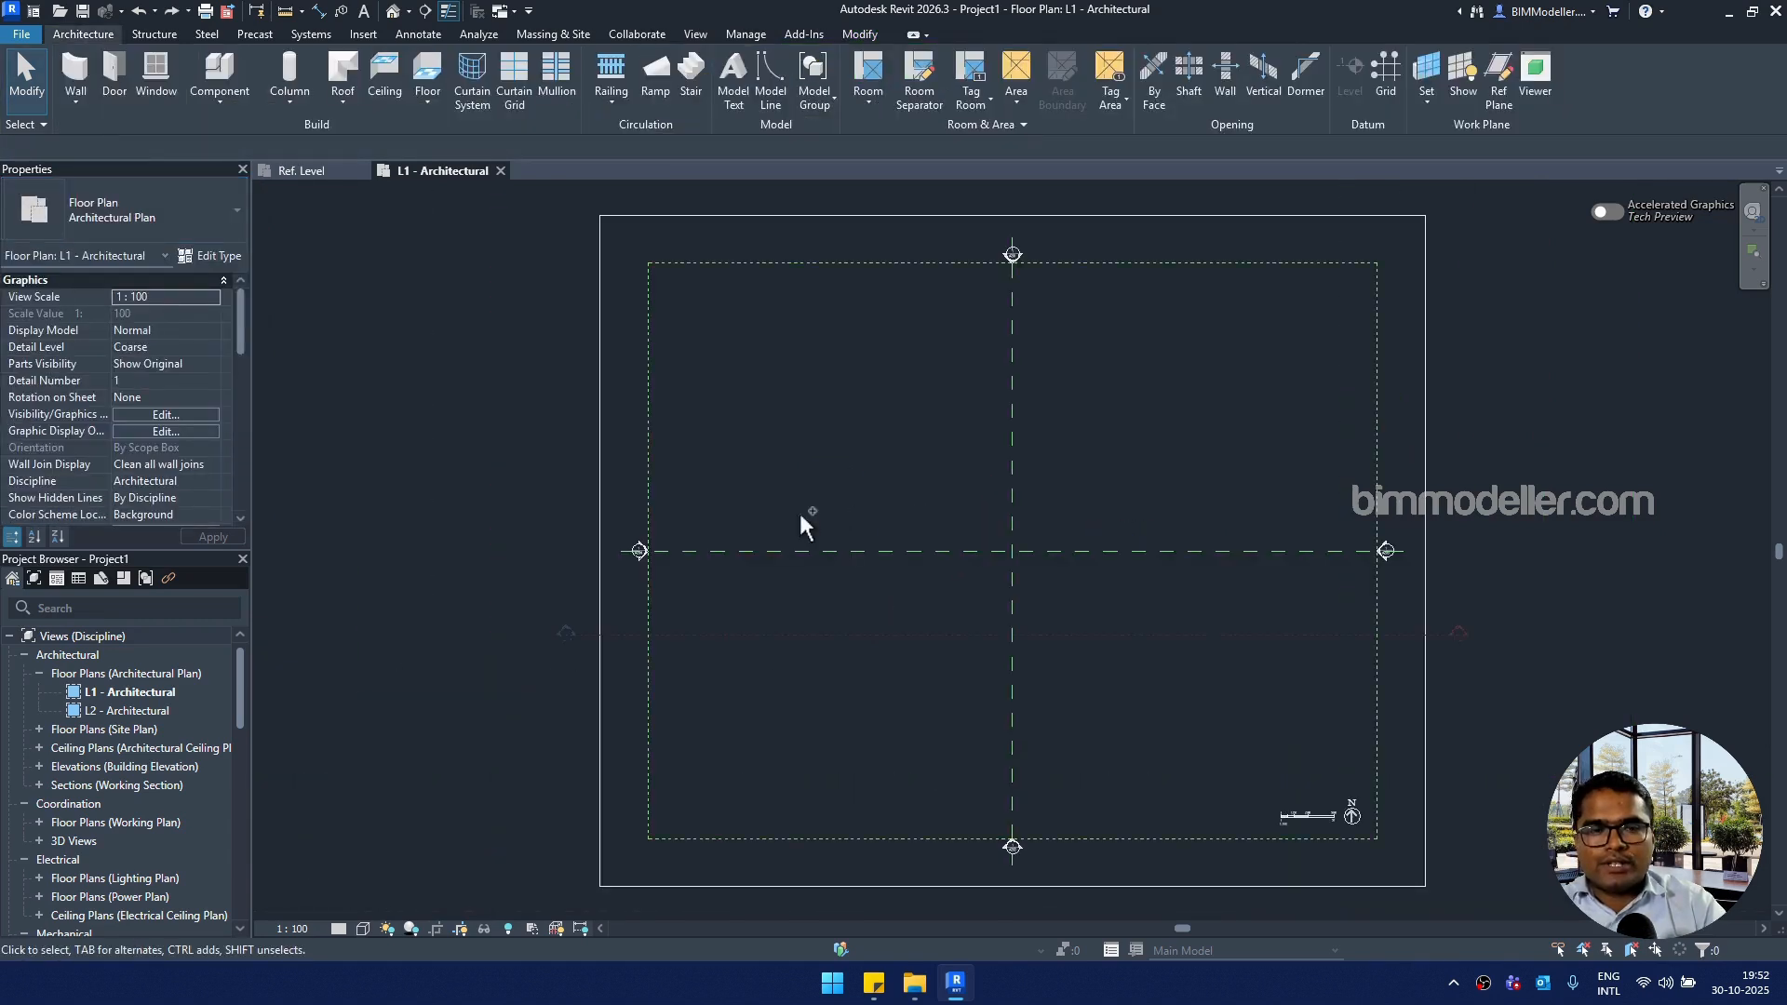
Step: Load rac_basic_sample_family.rfa from the Desktop into the project, ordering the files by date modified to find it
click(368, 35)
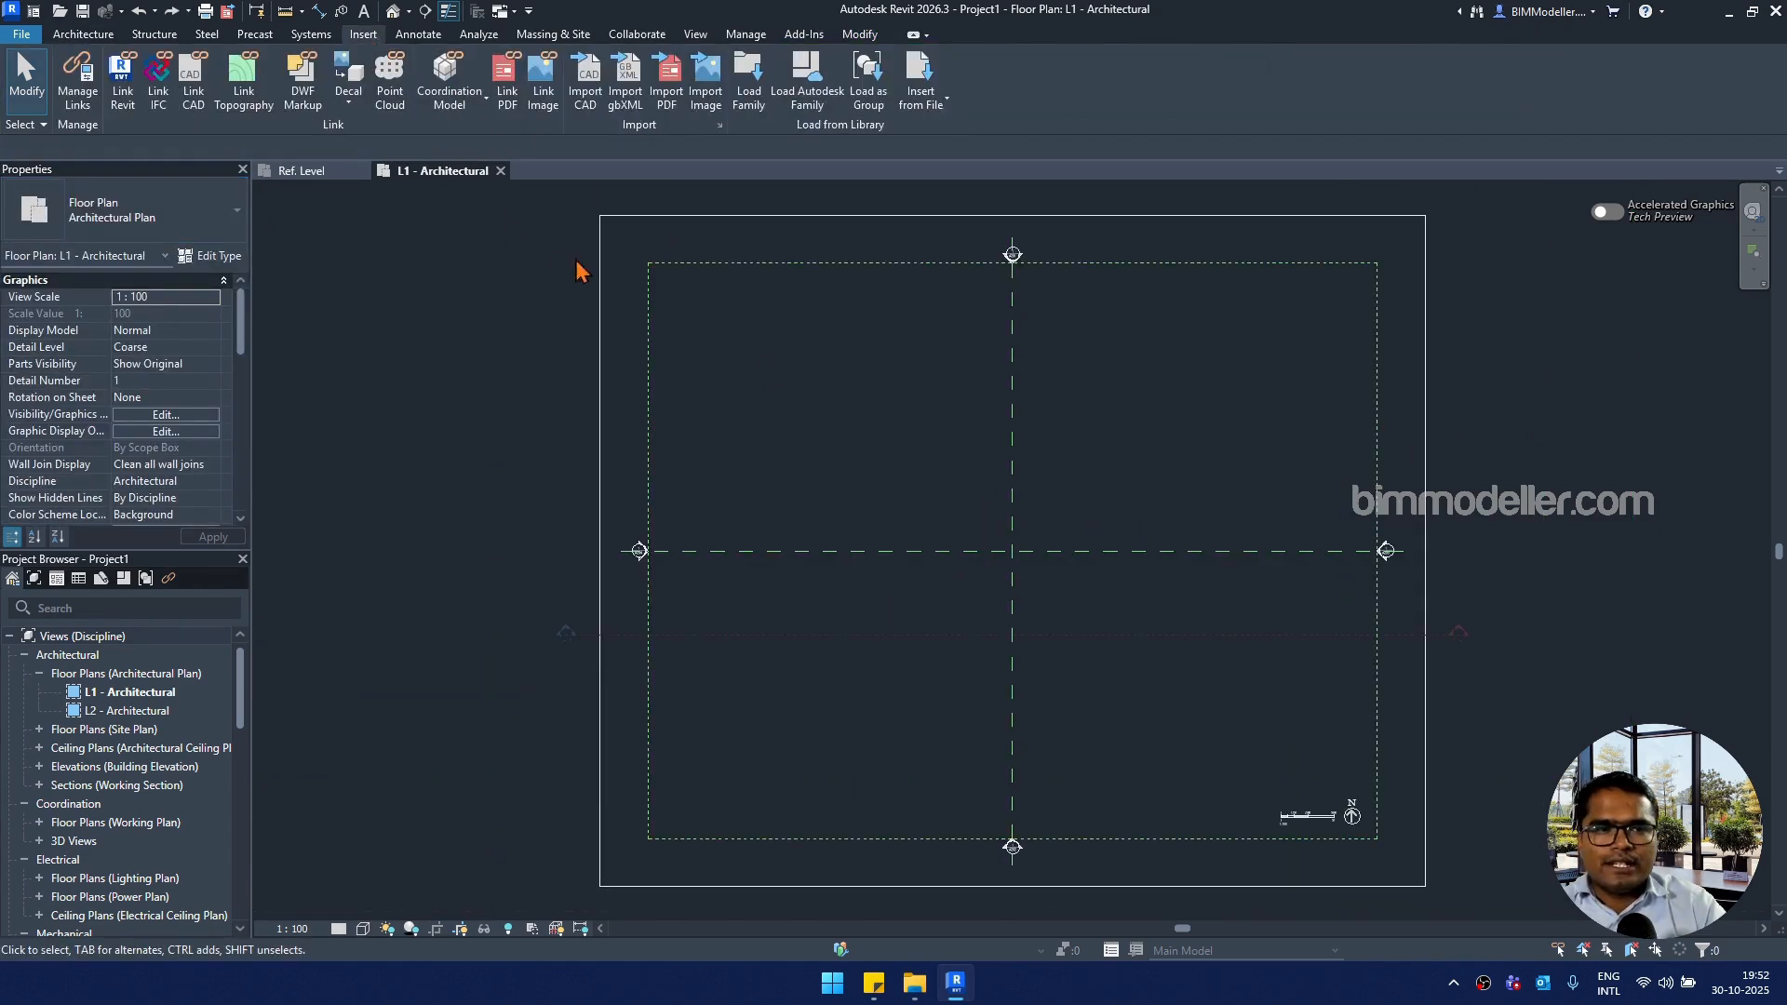
click(751, 107)
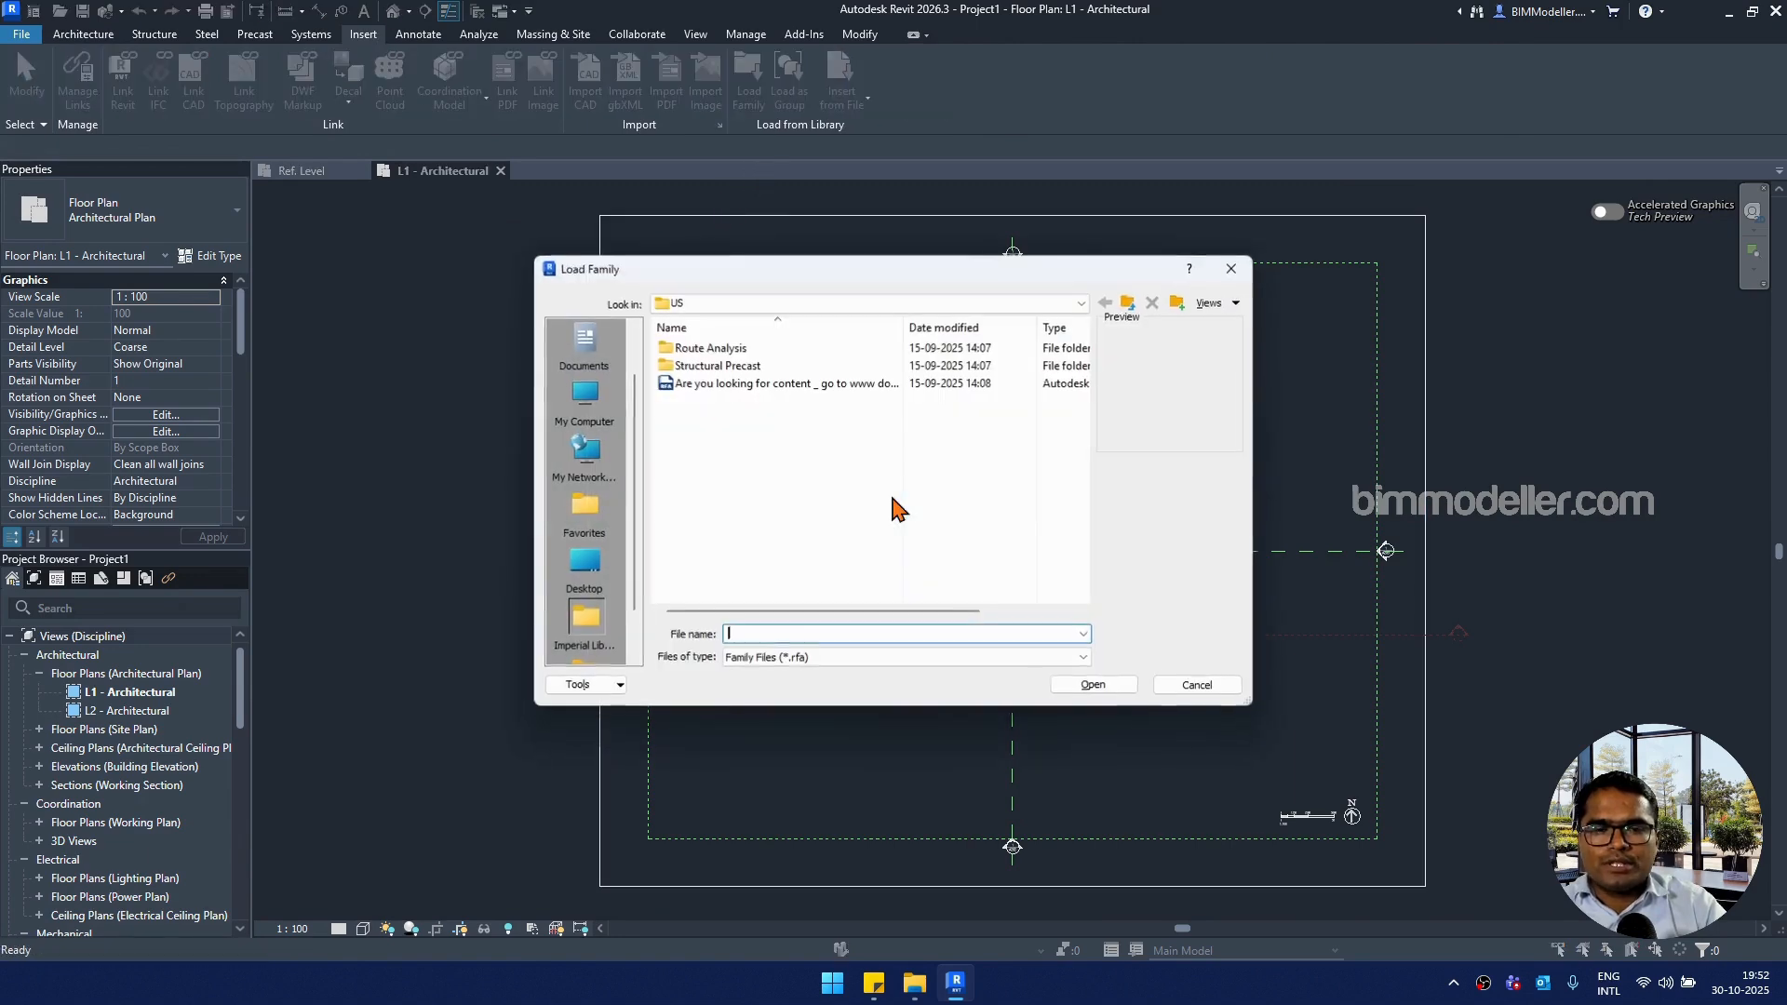
click(584, 563)
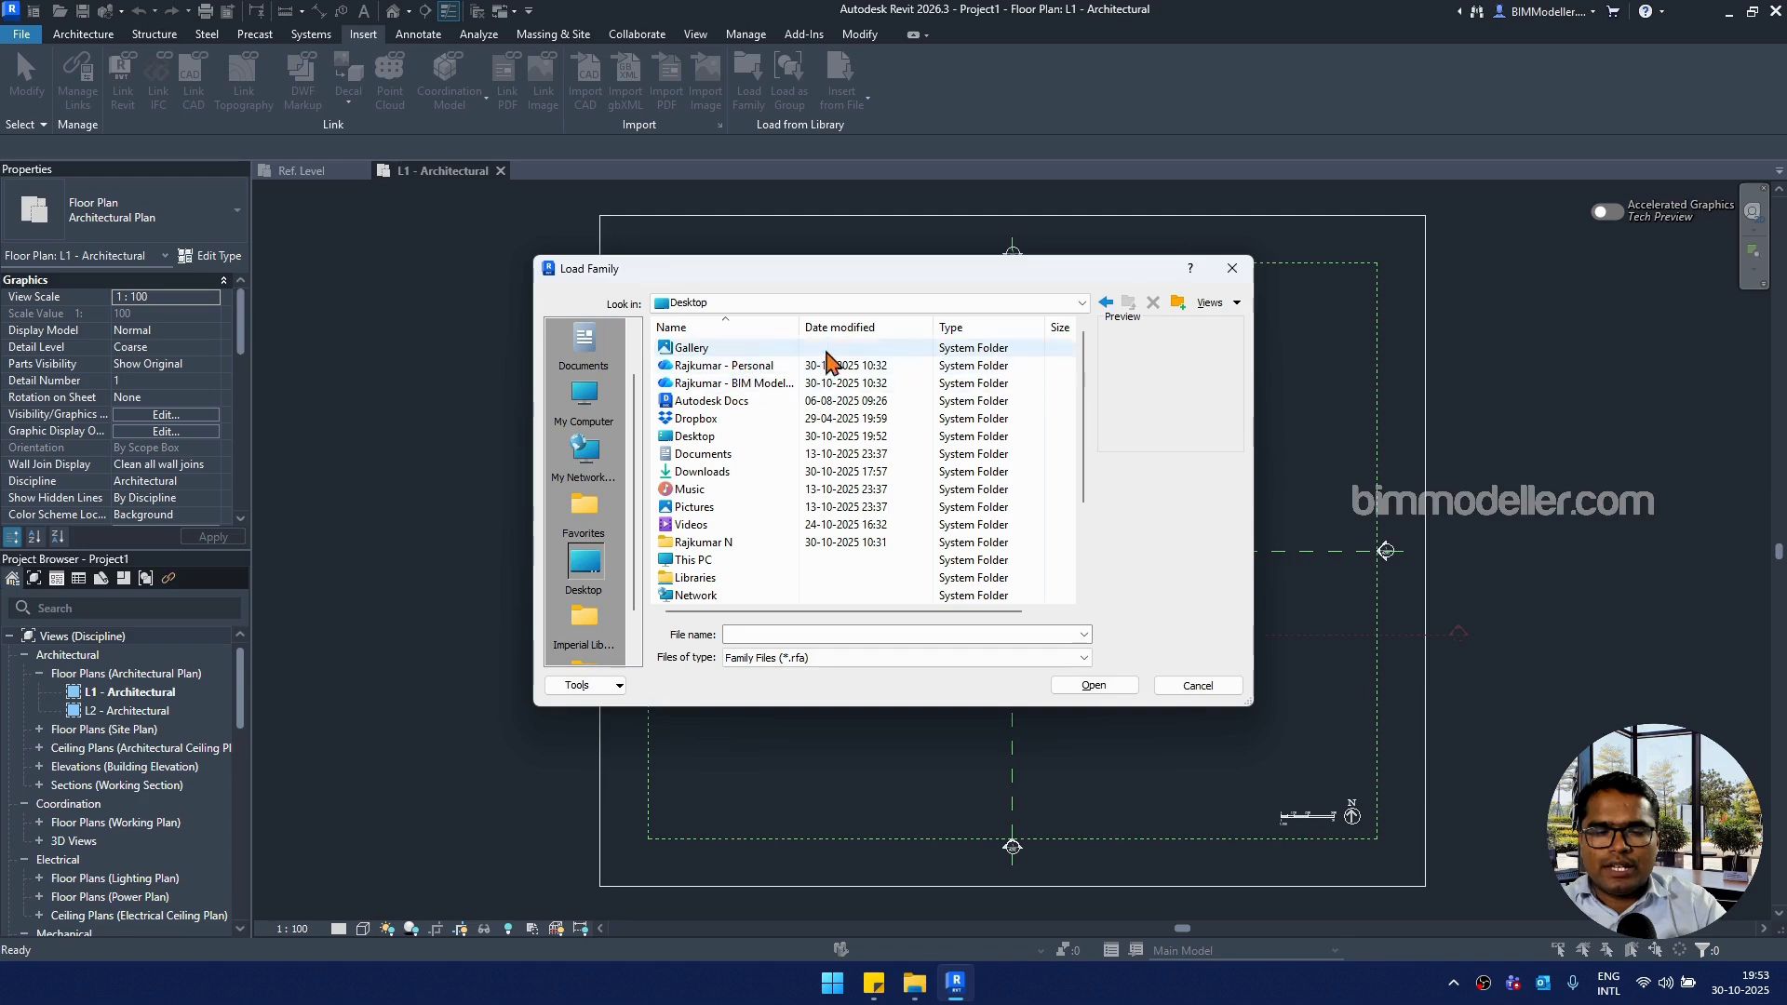
click(839, 327)
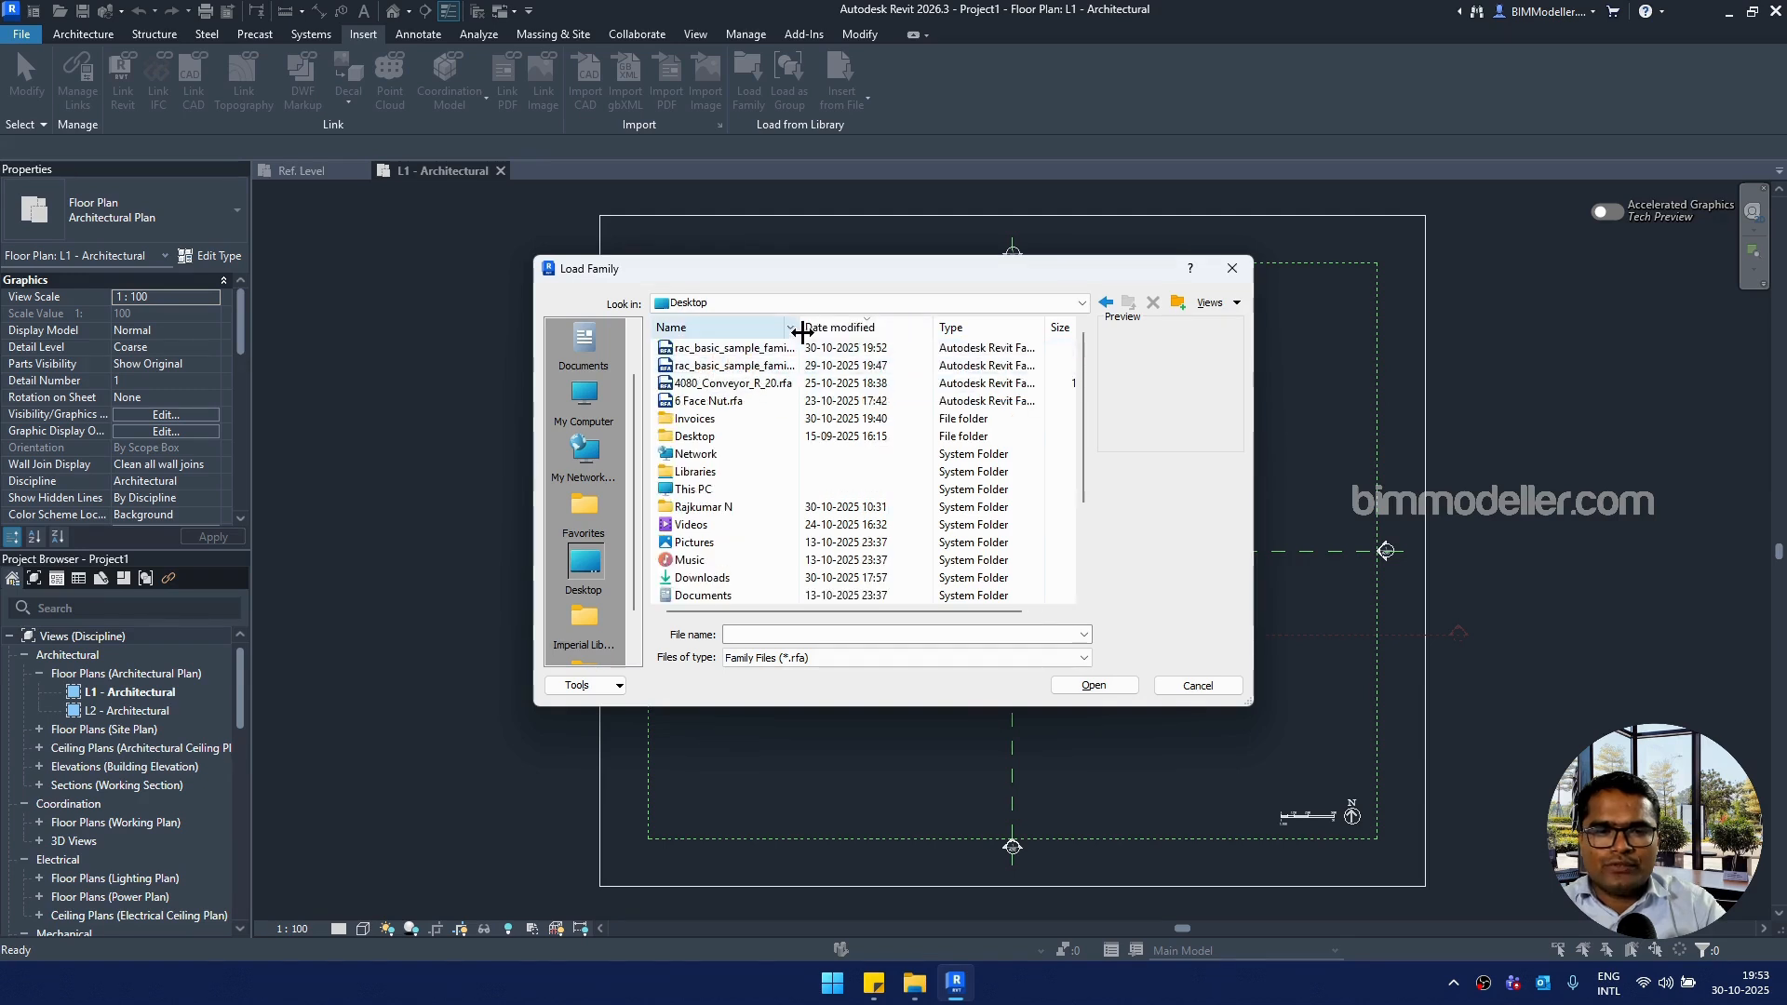
click(793, 348)
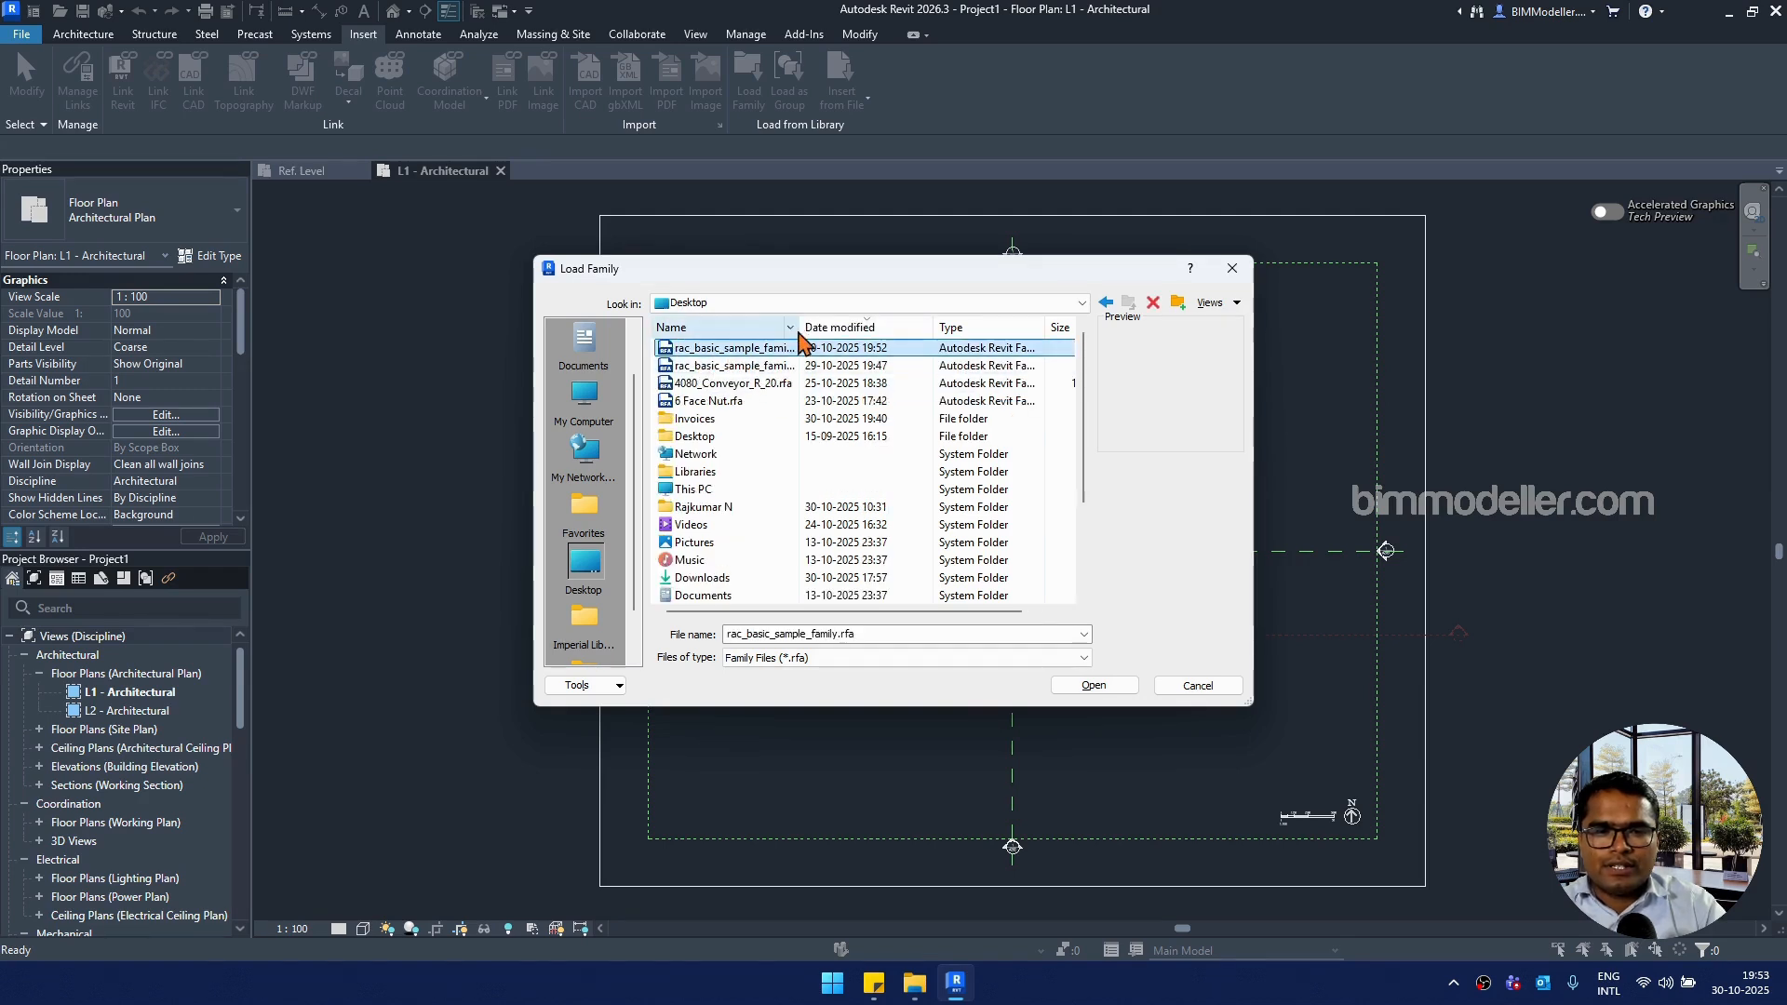
drag(813, 330, 891, 331)
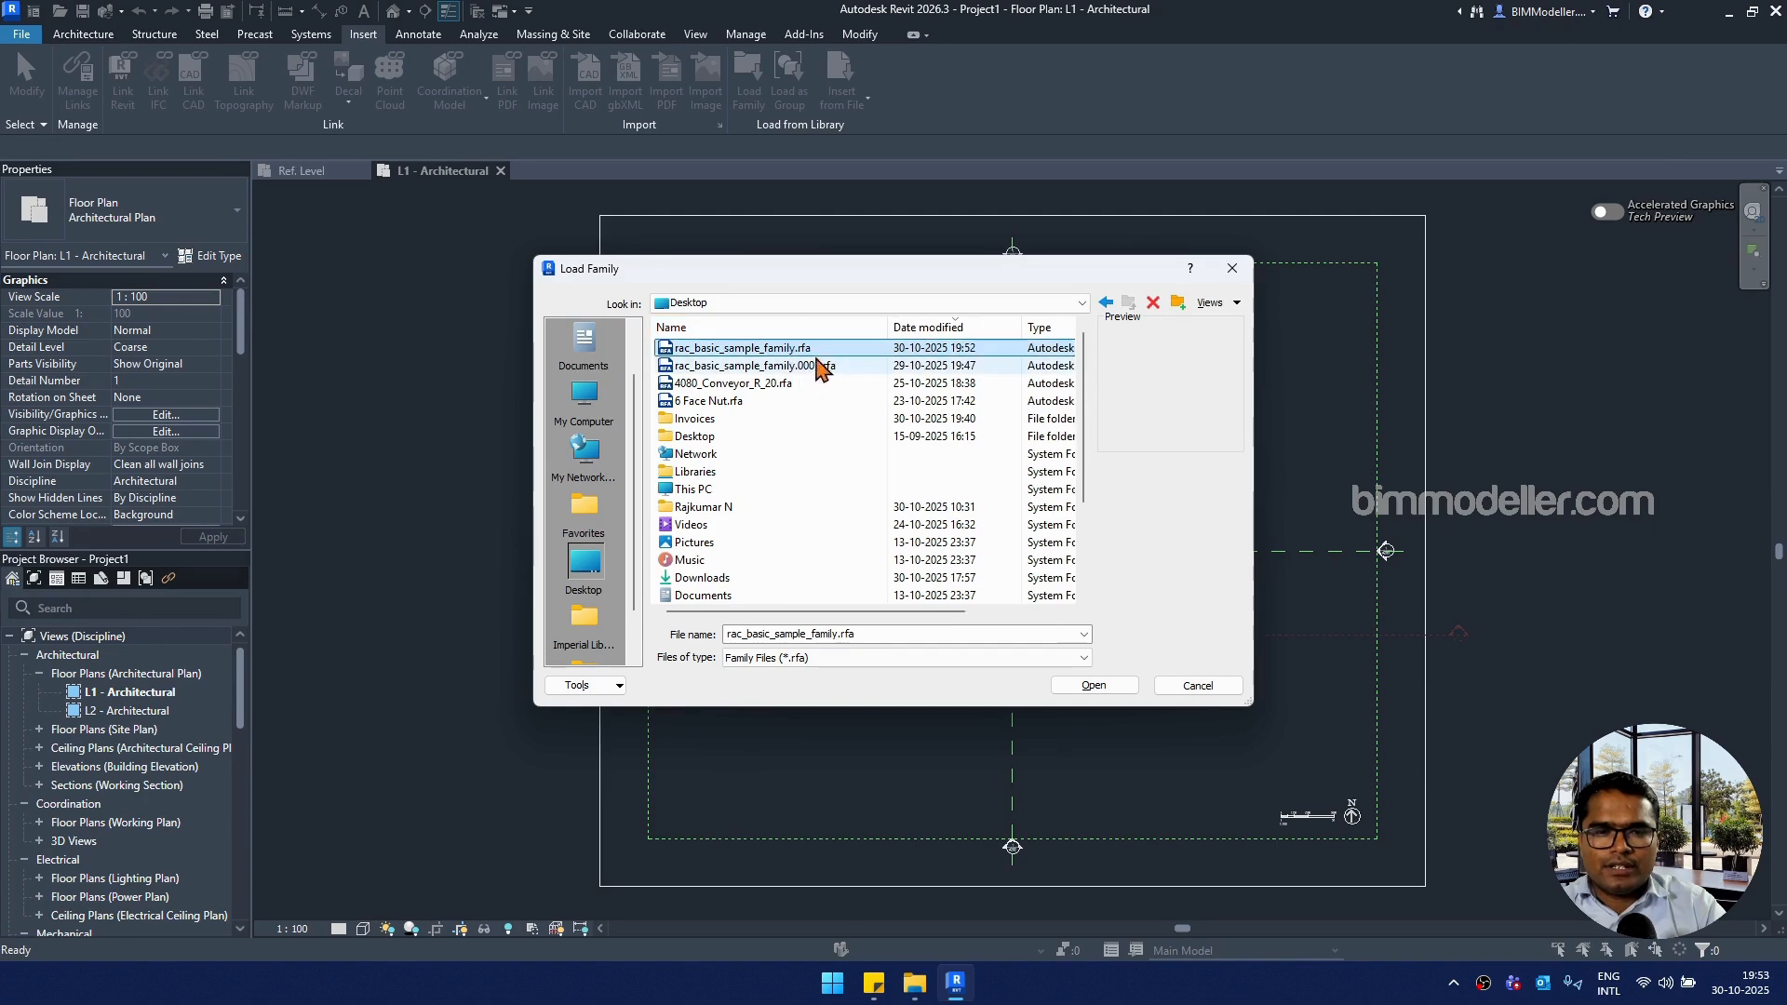
click(814, 350)
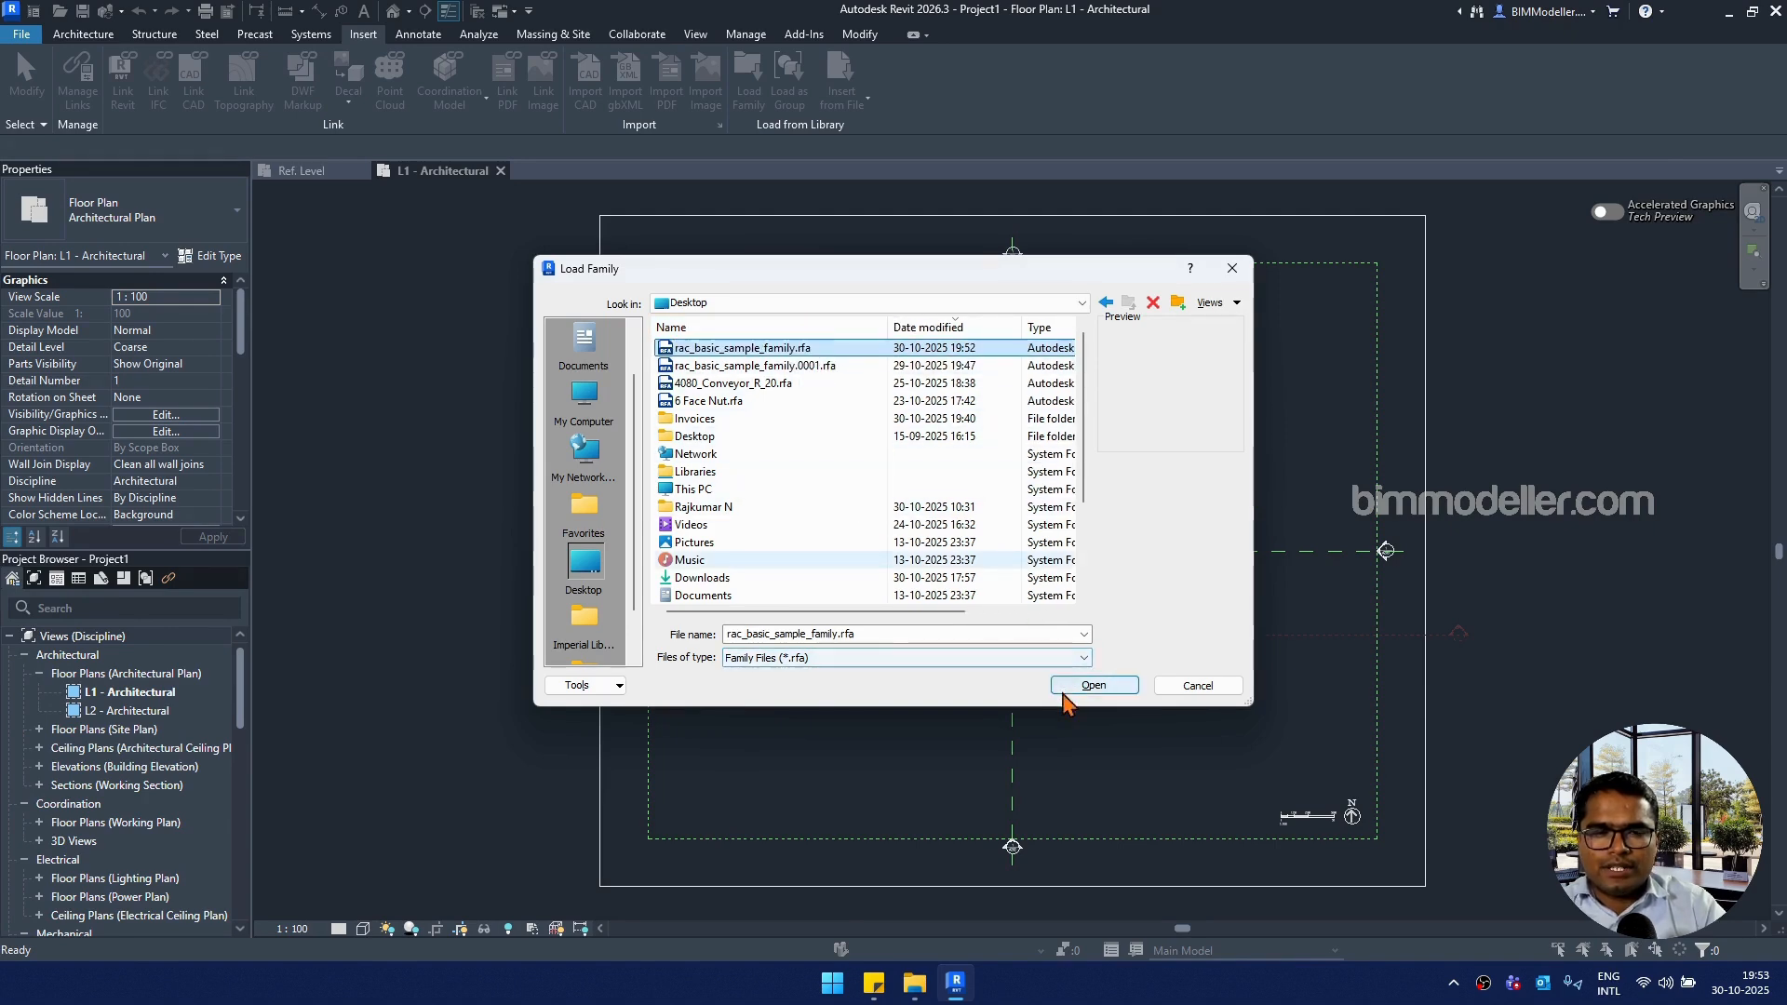
click(1079, 687)
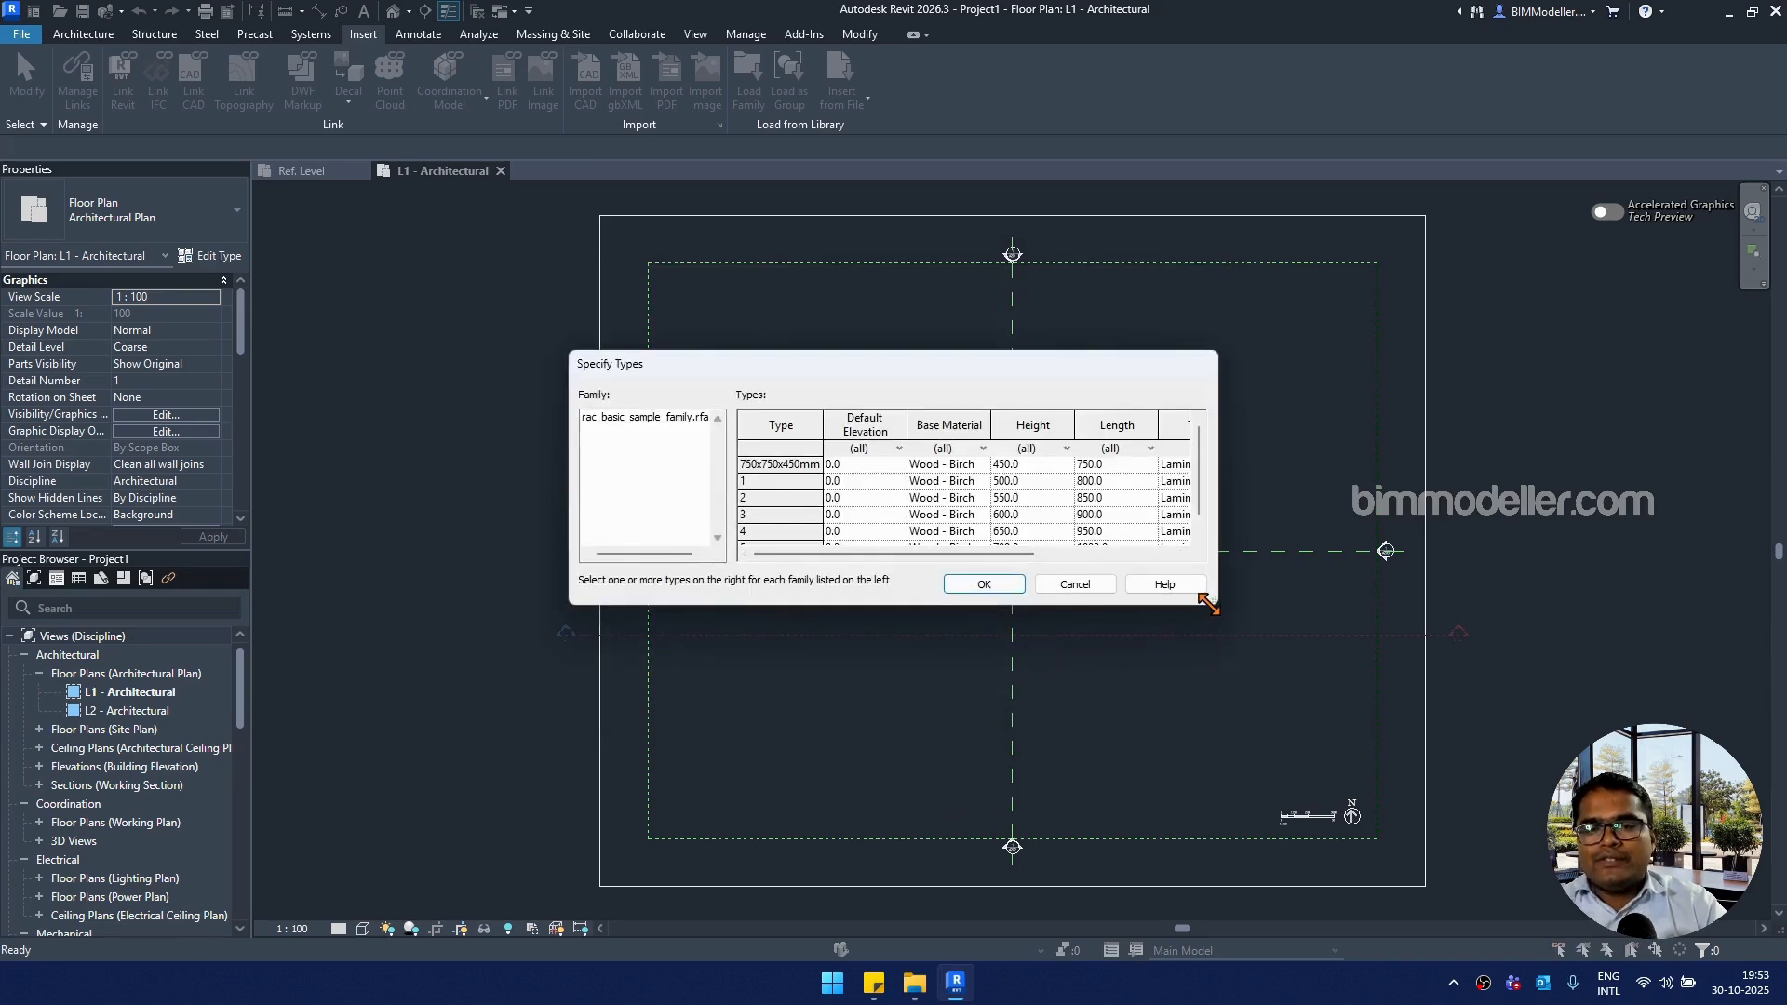
Step: Enlarge the type catalog to show all parameter columns and load the types 750x750x450mm and 5 into the project
drag(1208, 604, 1445, 806)
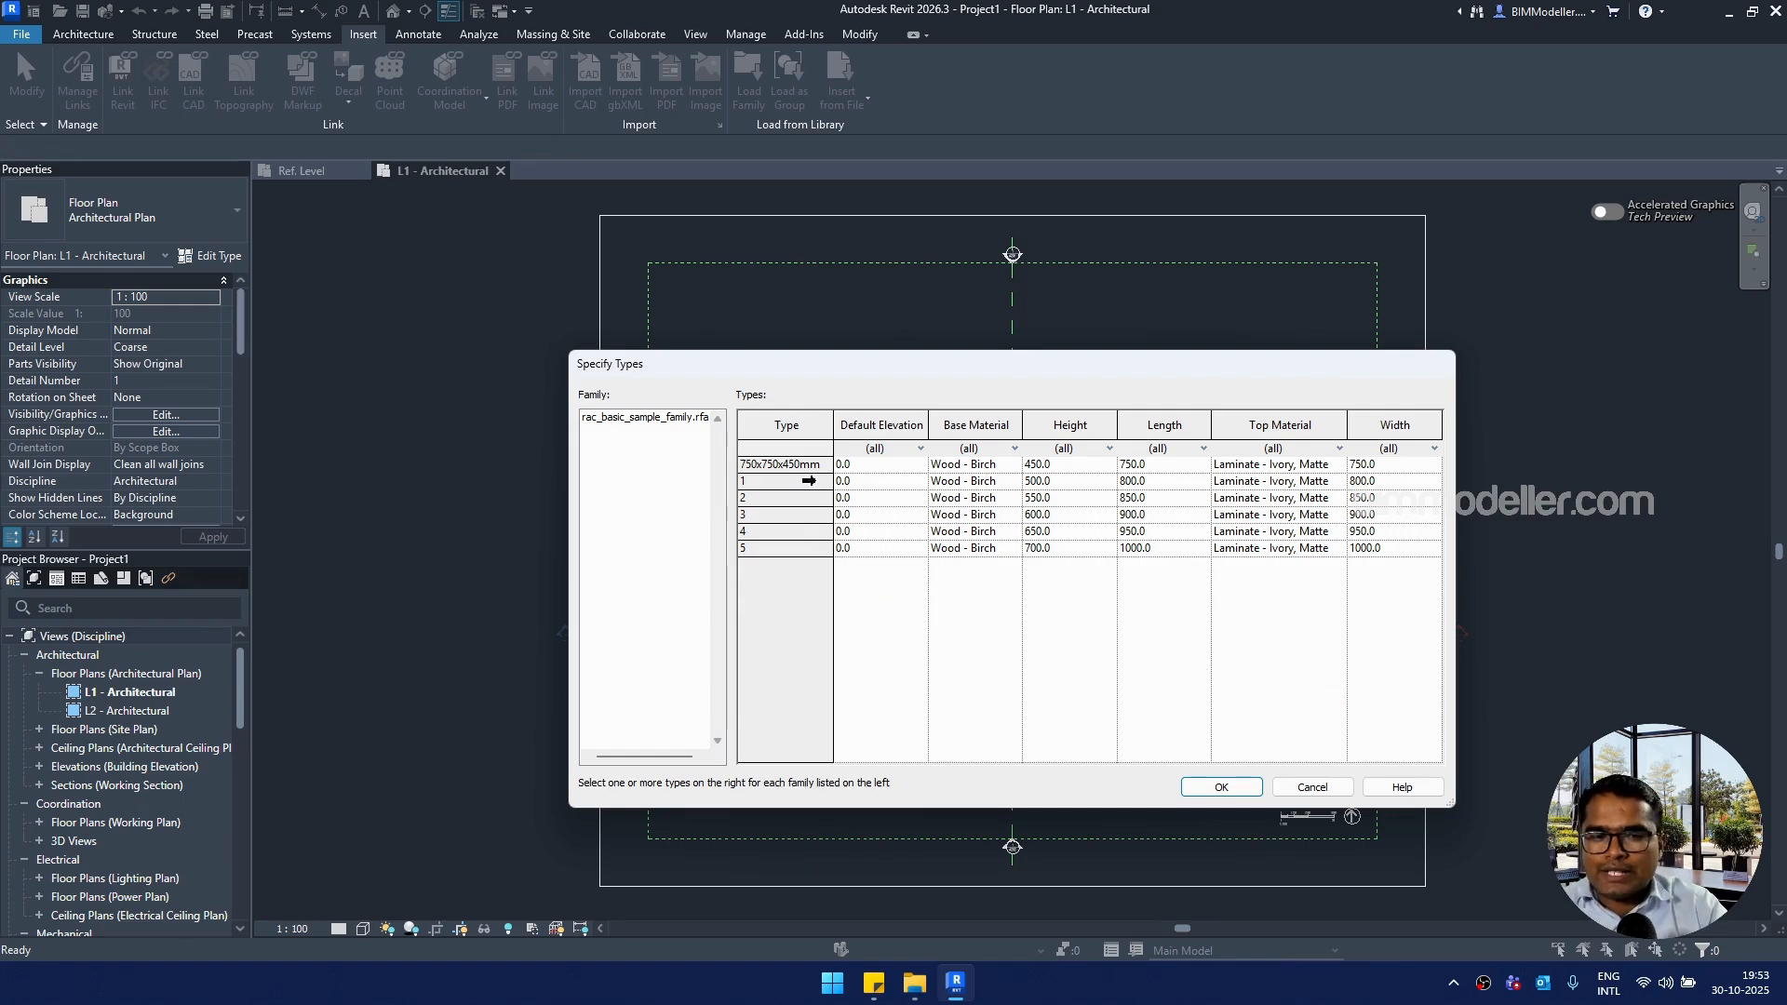
click(806, 480)
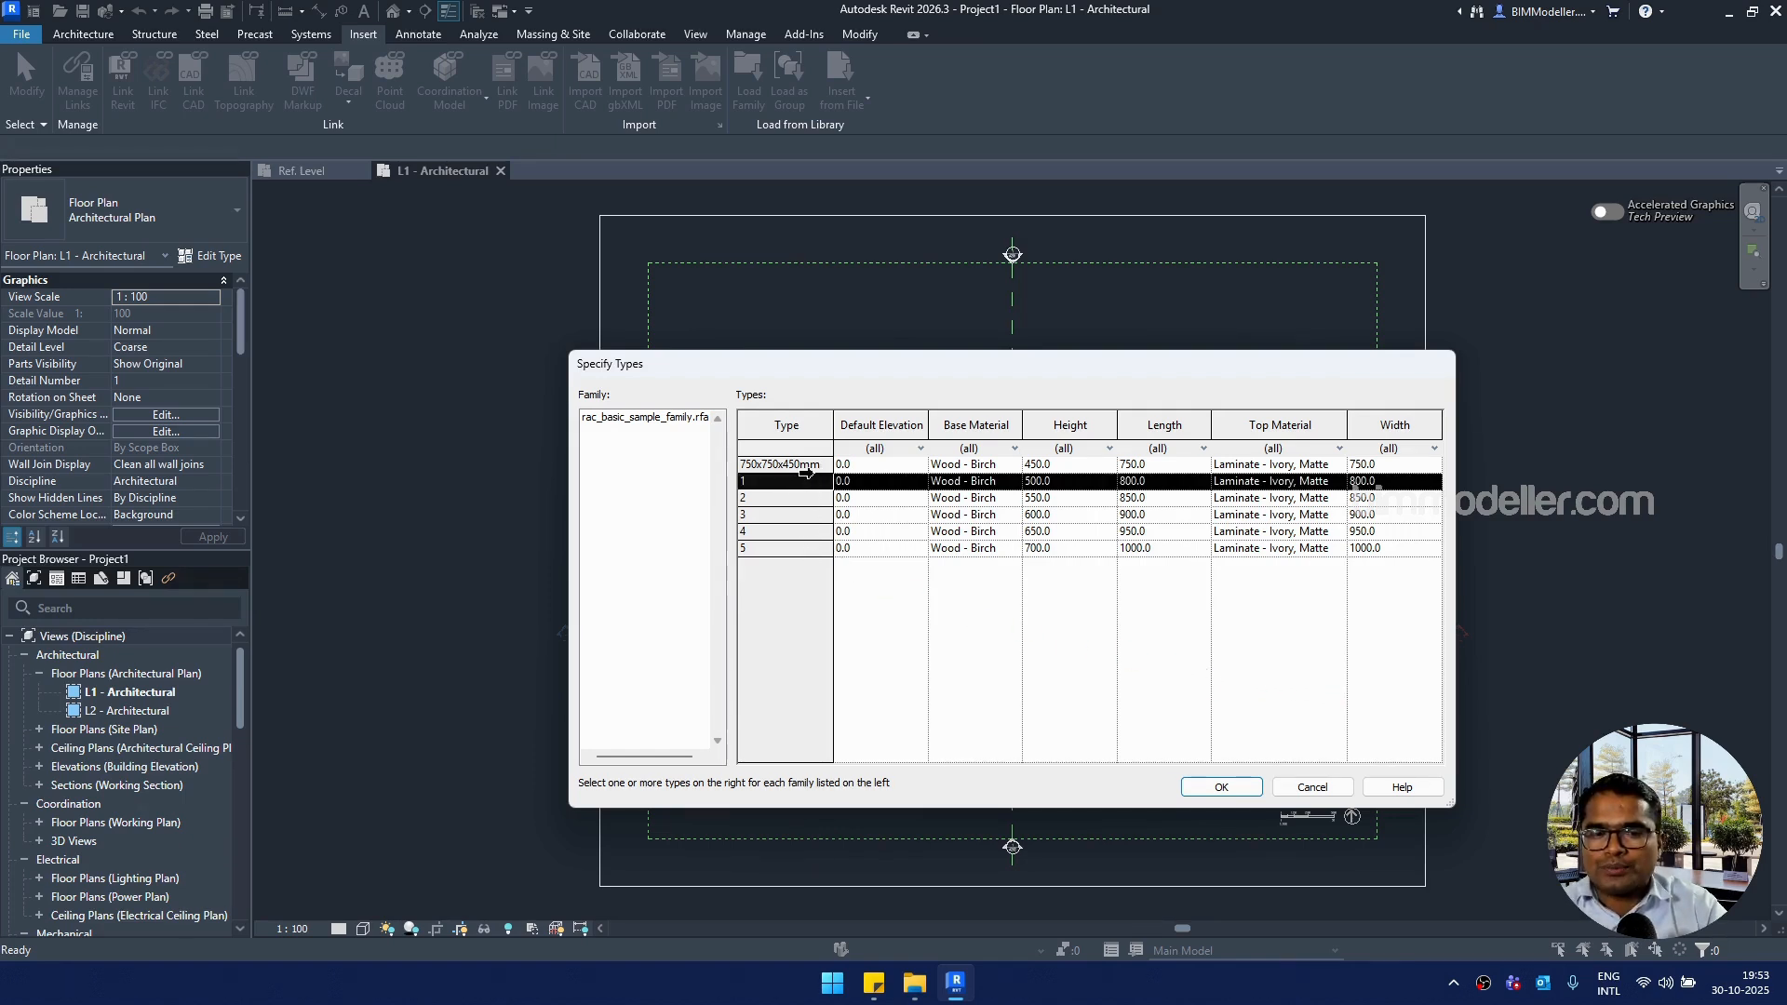
click(806, 466)
ctrl+click(805, 551)
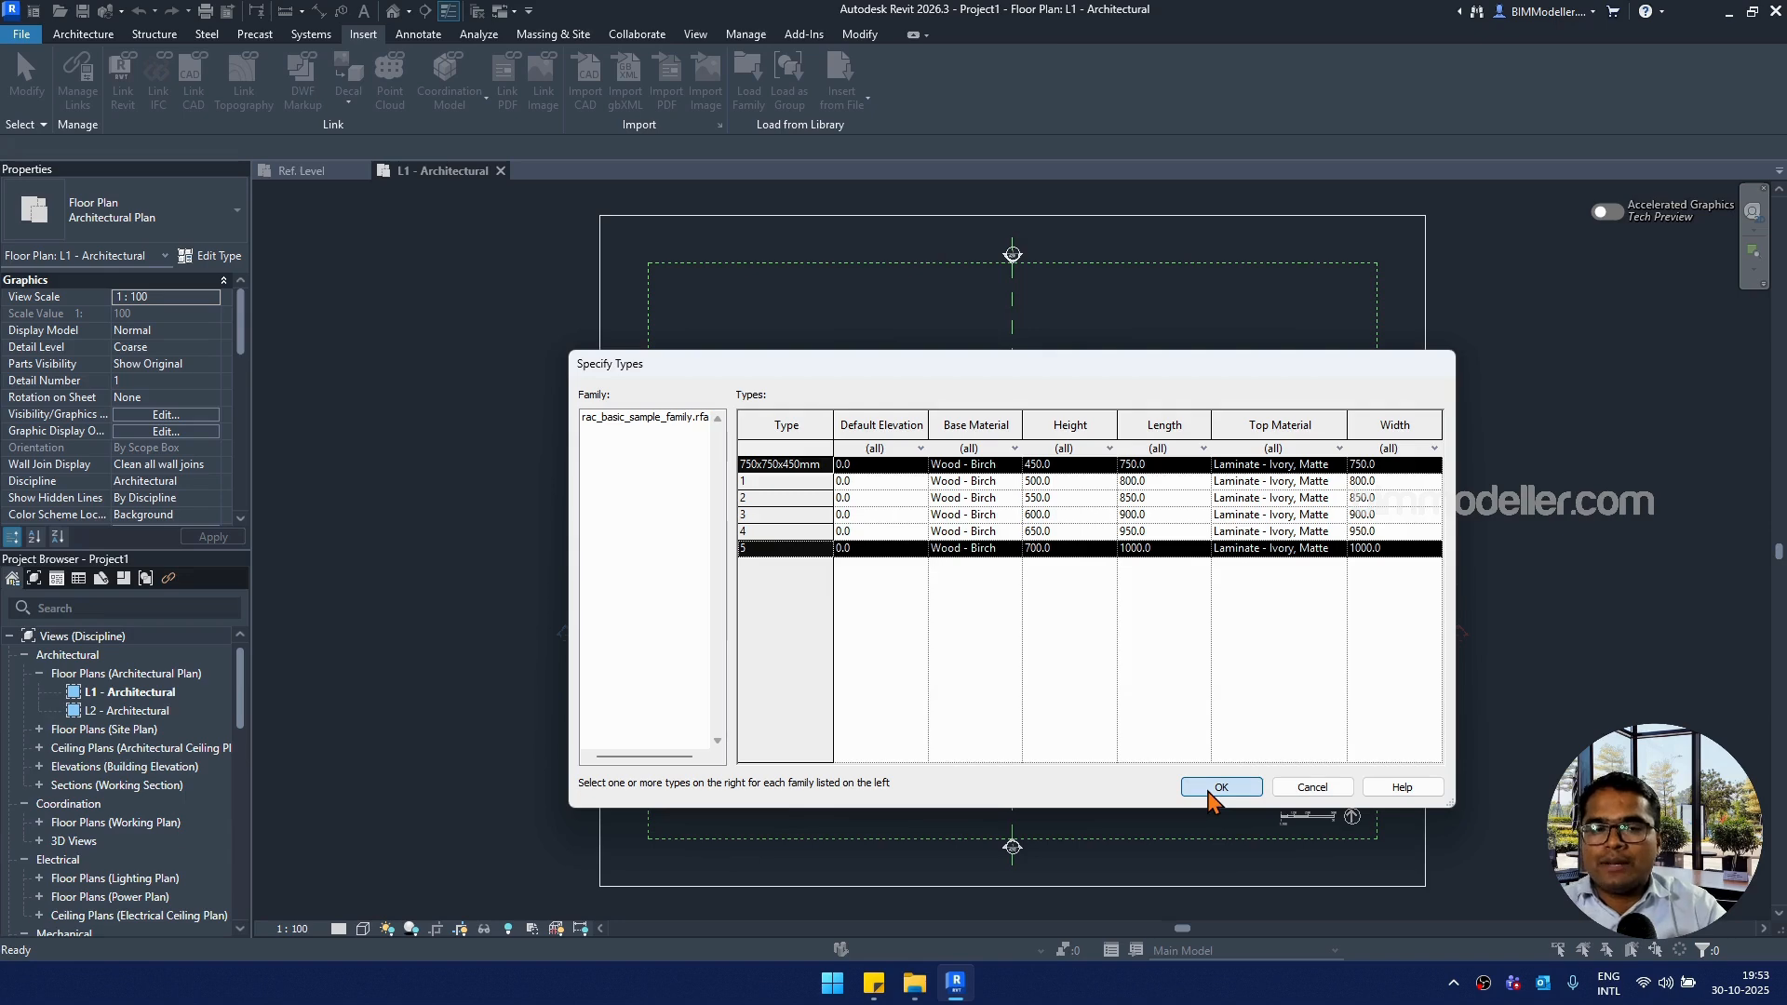
click(1209, 789)
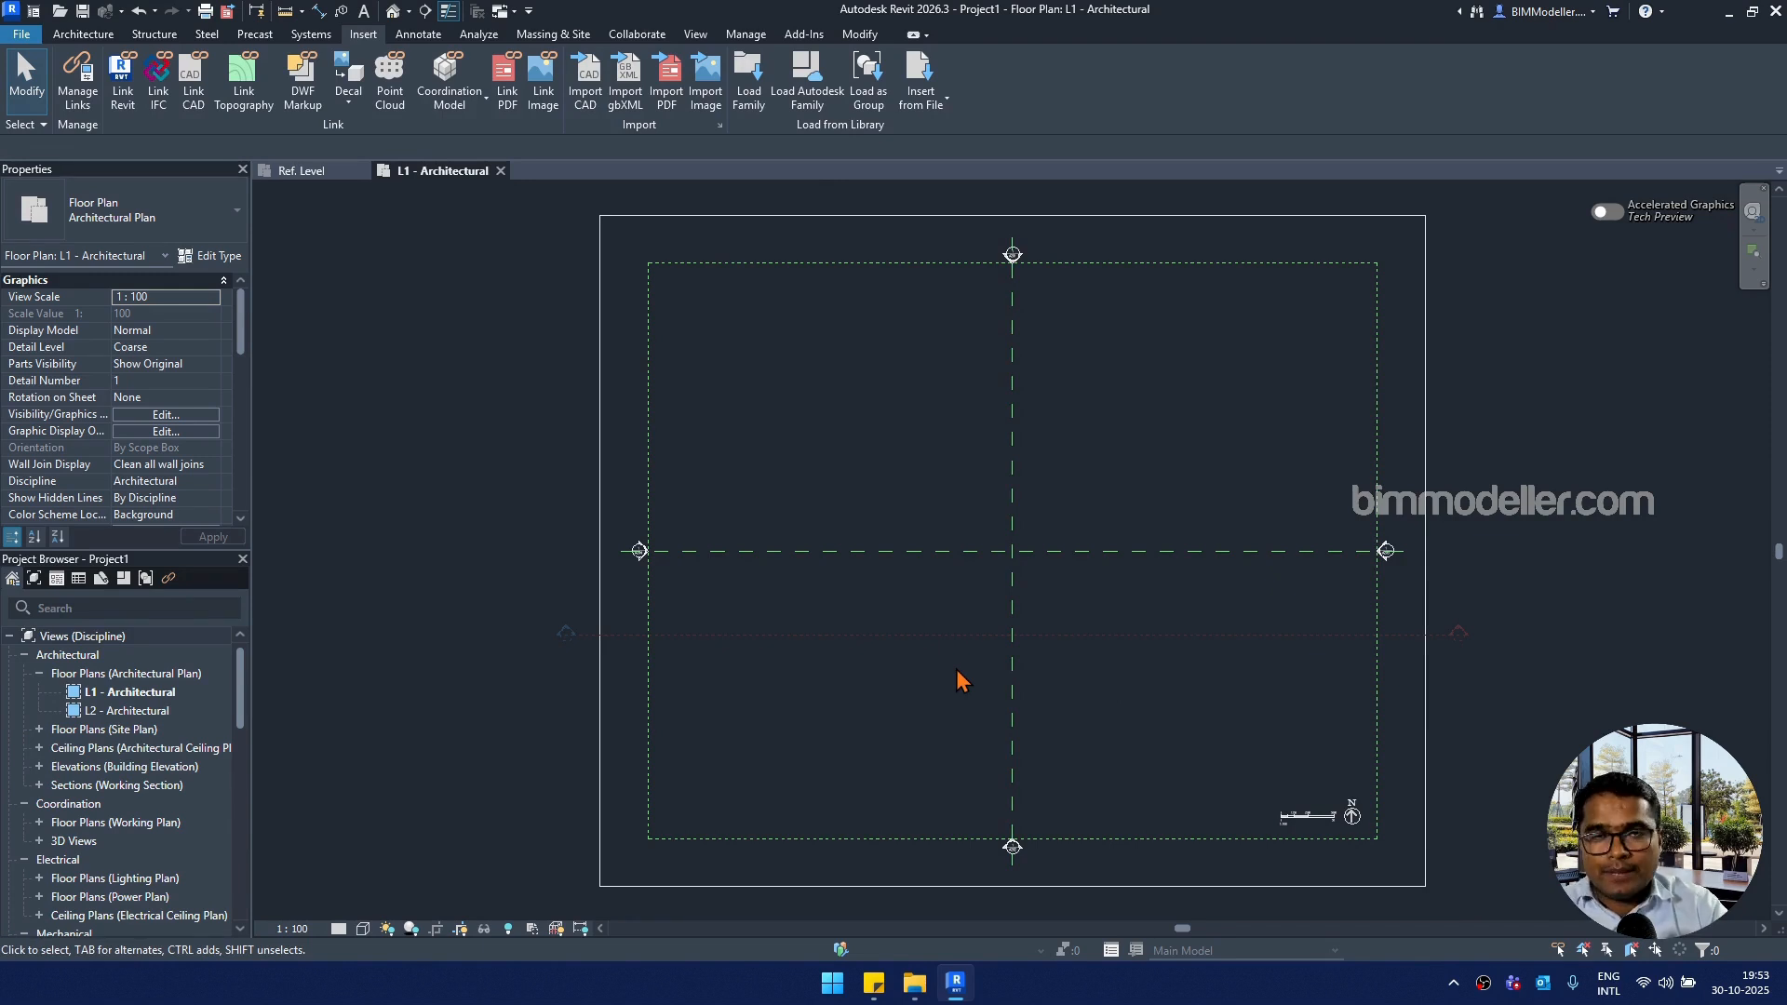
Step: Load rac_basic_sample_family.rfa from the Desktop again, choosing only type 3 from the type catalog
click(749, 88)
click(743, 350)
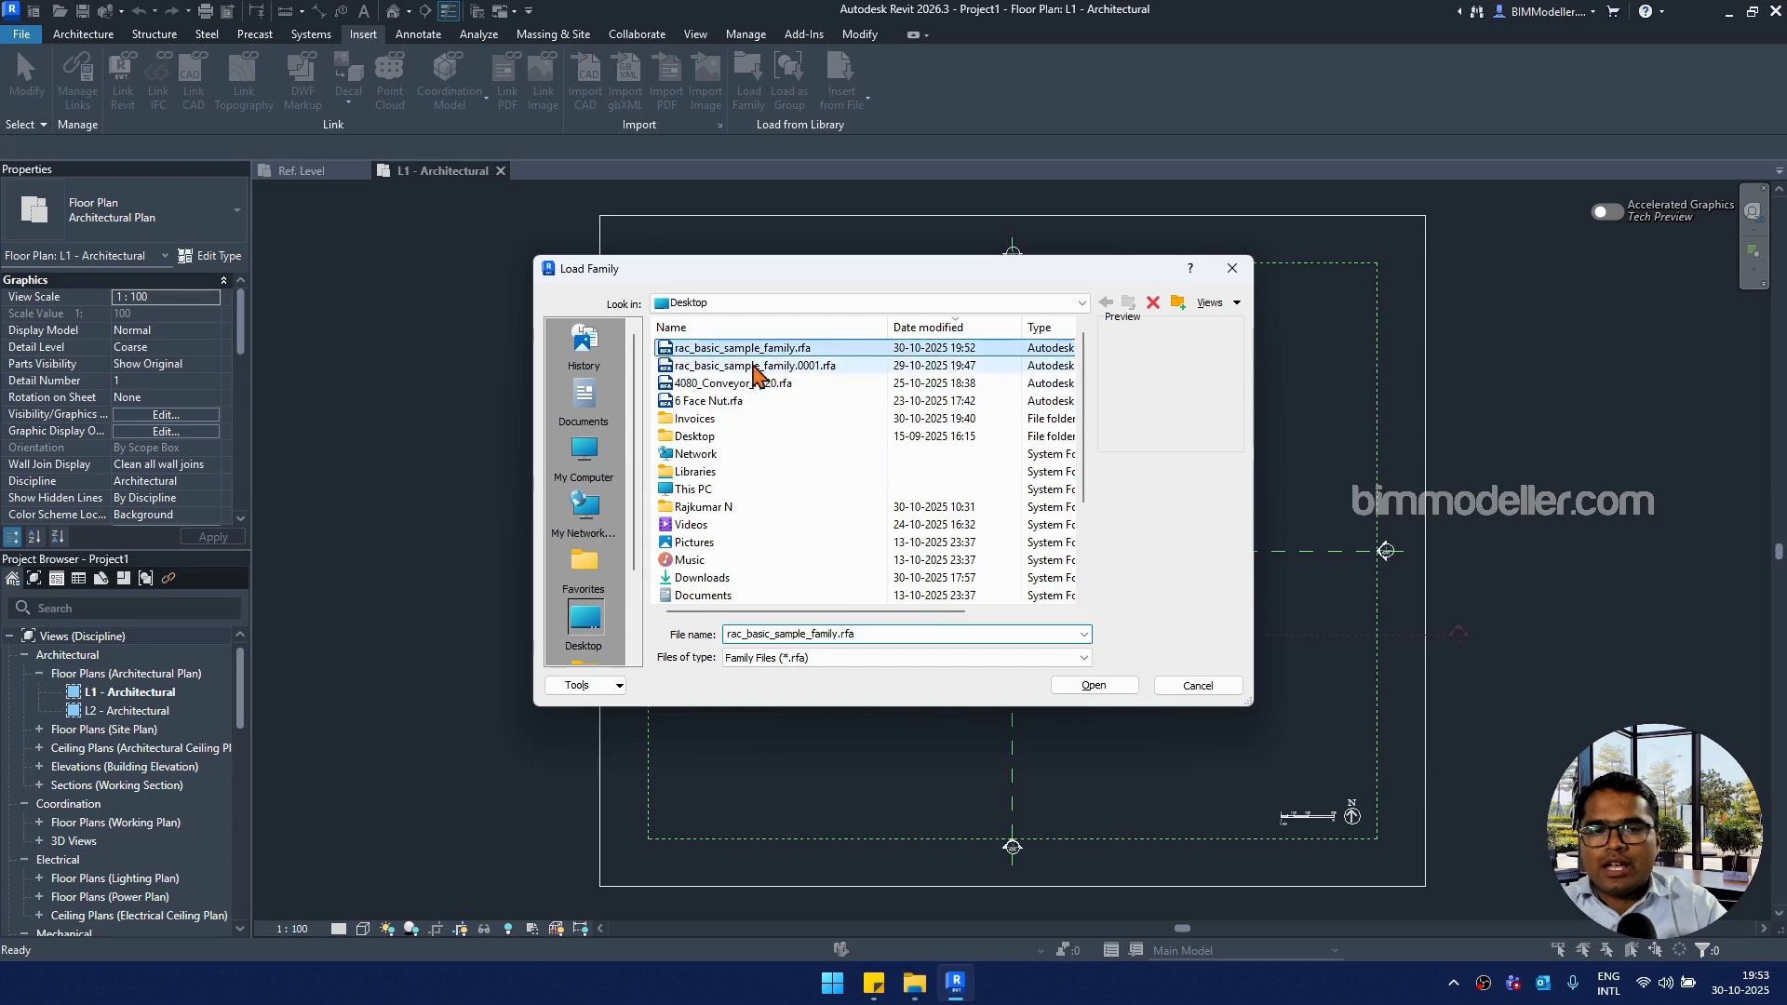
click(1091, 686)
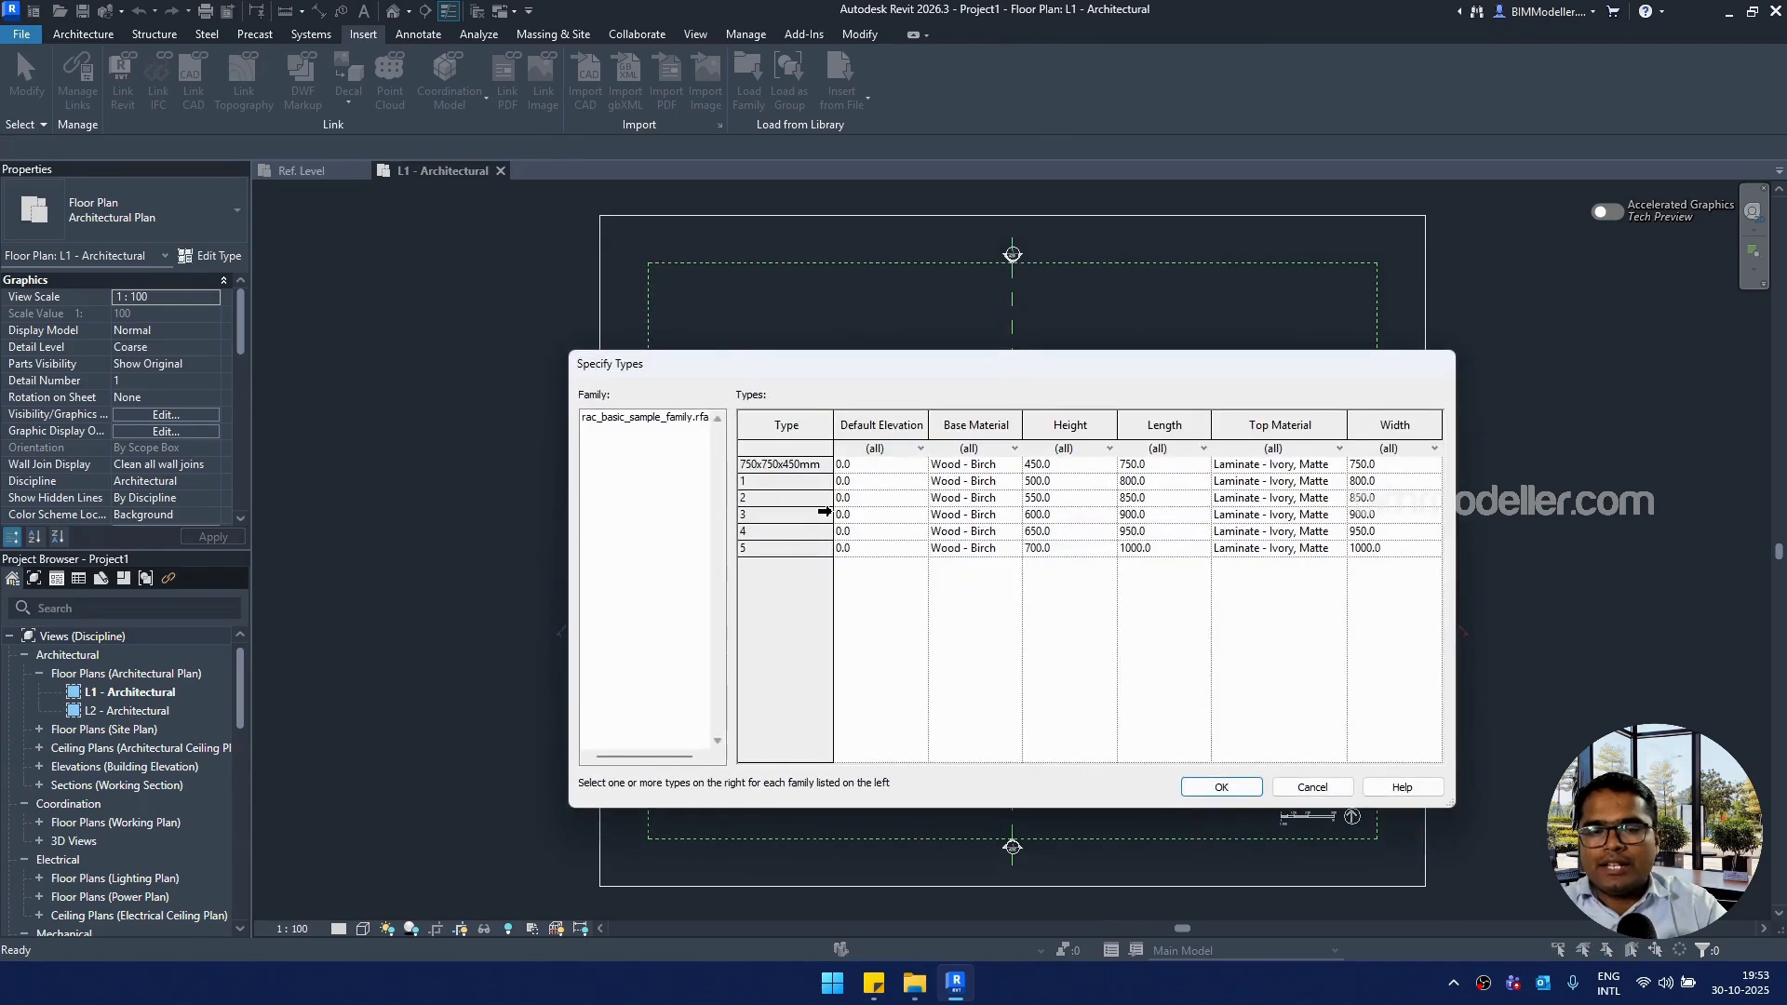
click(816, 515)
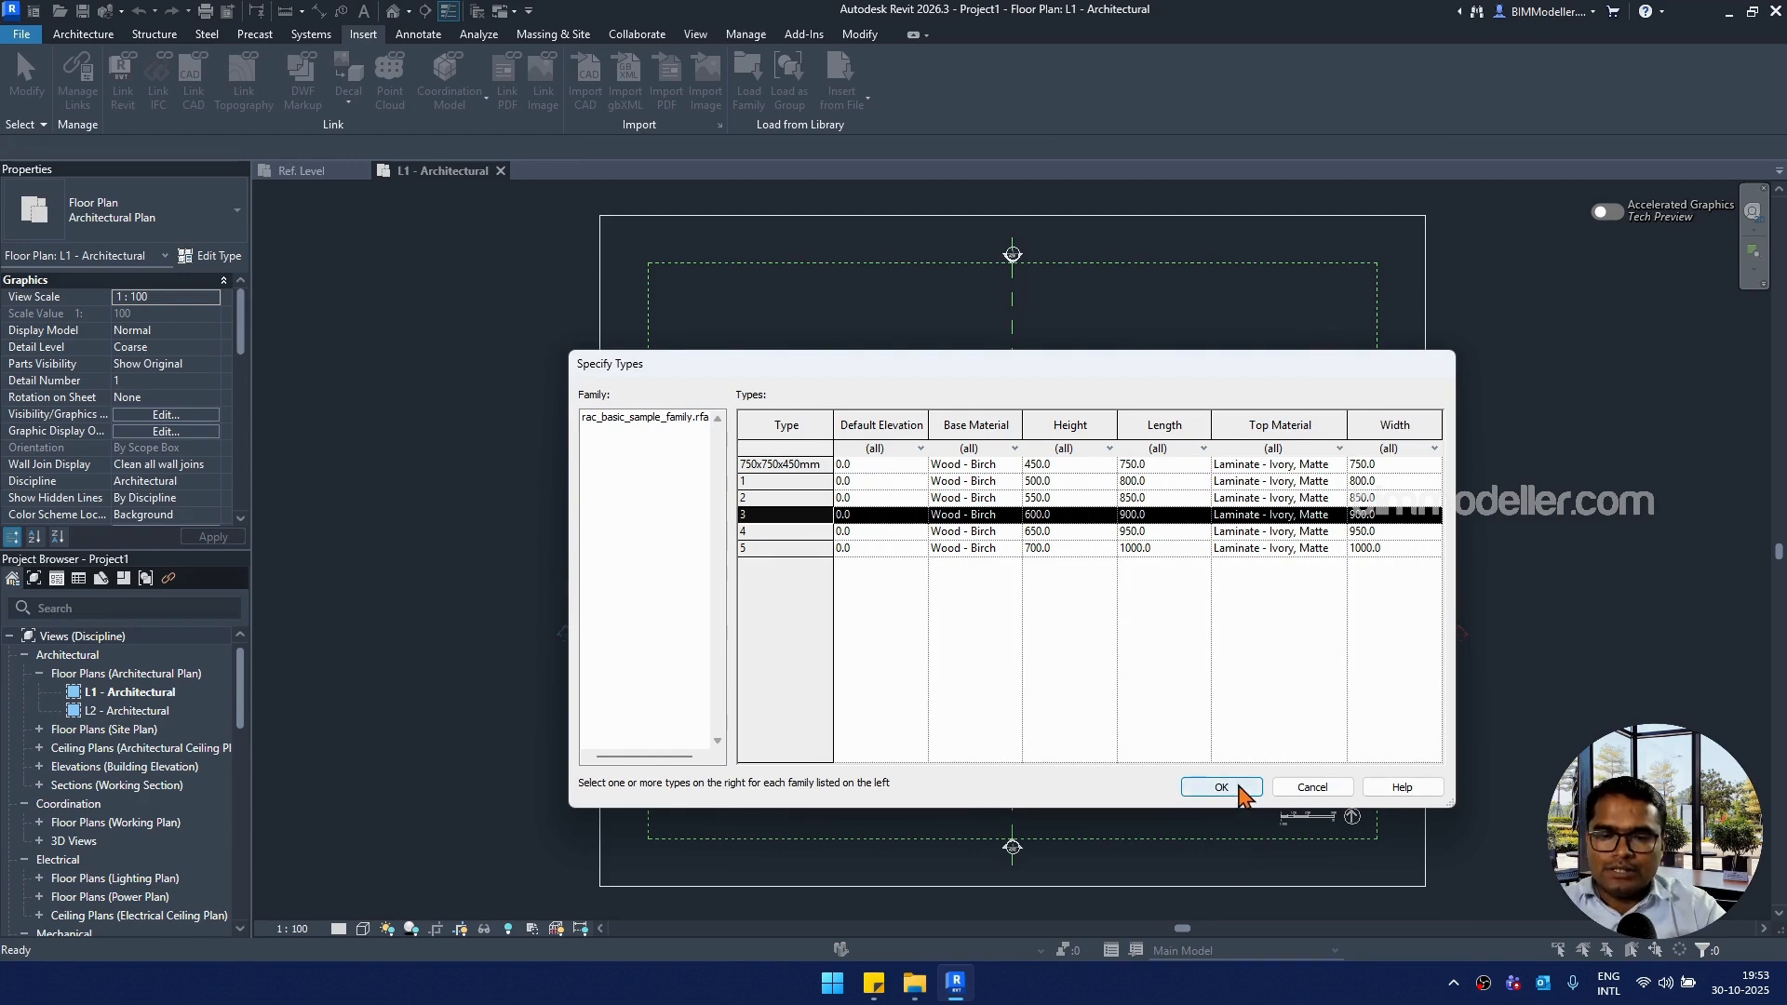
click(1221, 788)
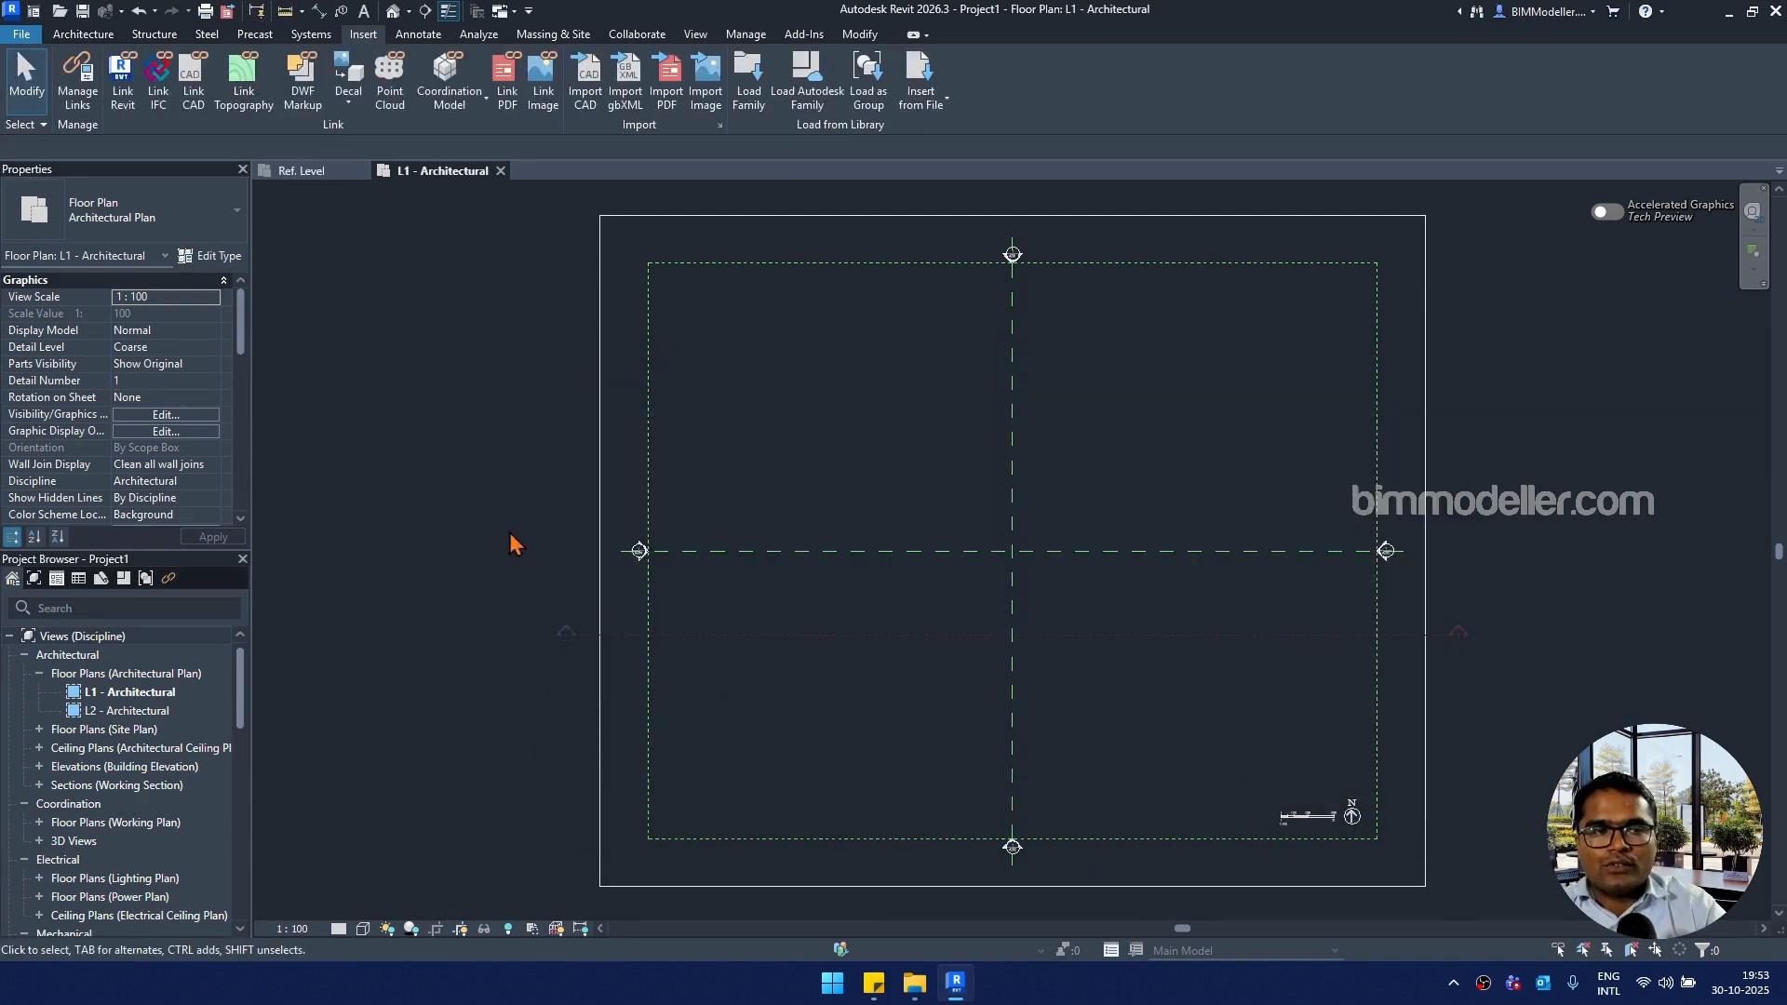
Step: Check the loaded rac_basic_sample_family types and place one table of the rac_basic_sample_family type above and left of the reference lines' crossing
click(83, 34)
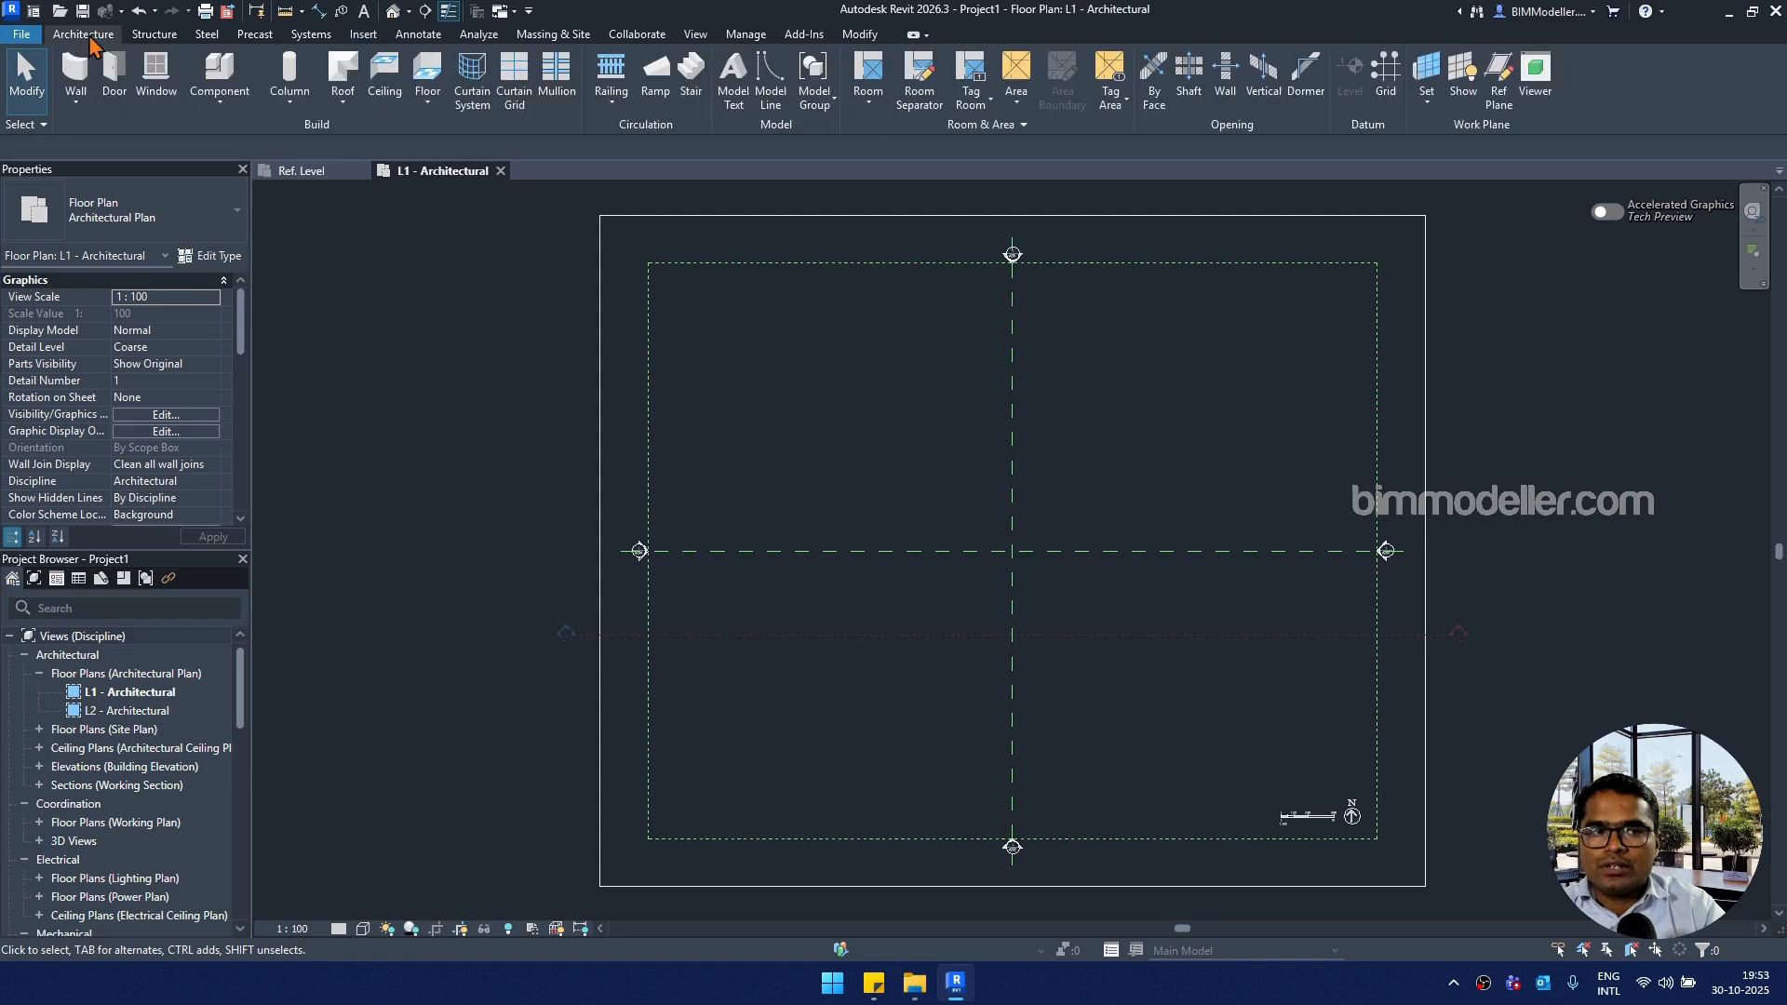
click(217, 84)
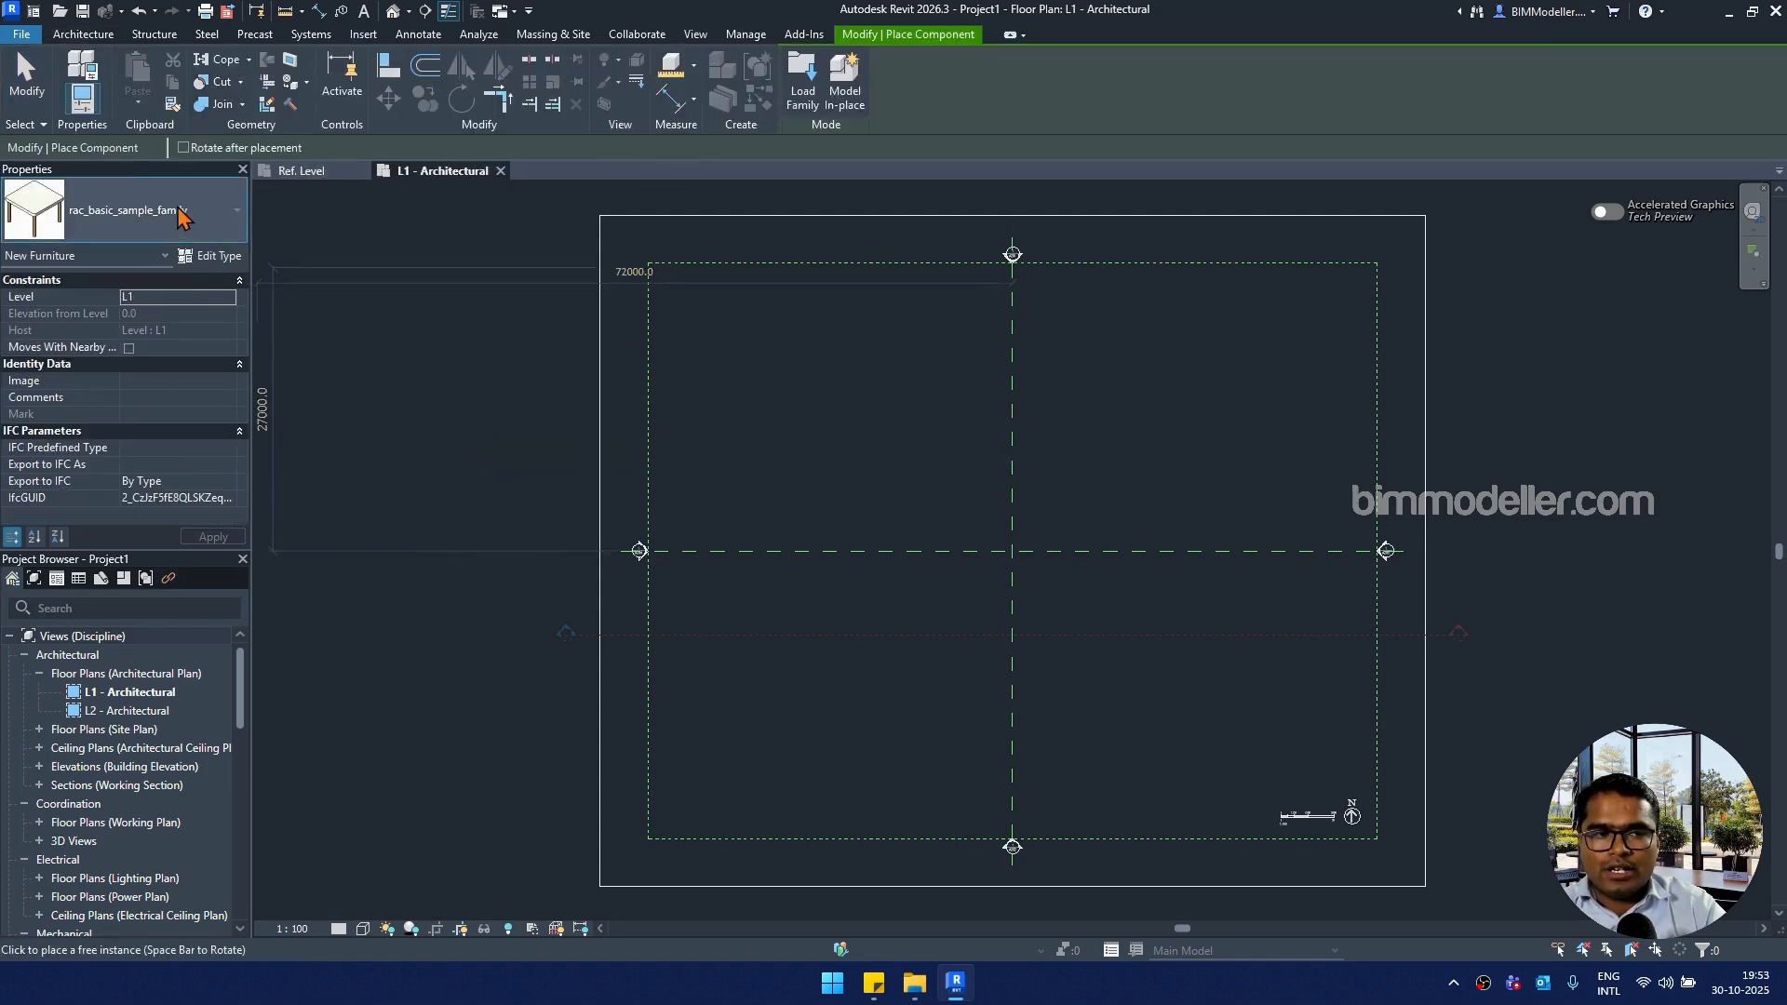
click(183, 215)
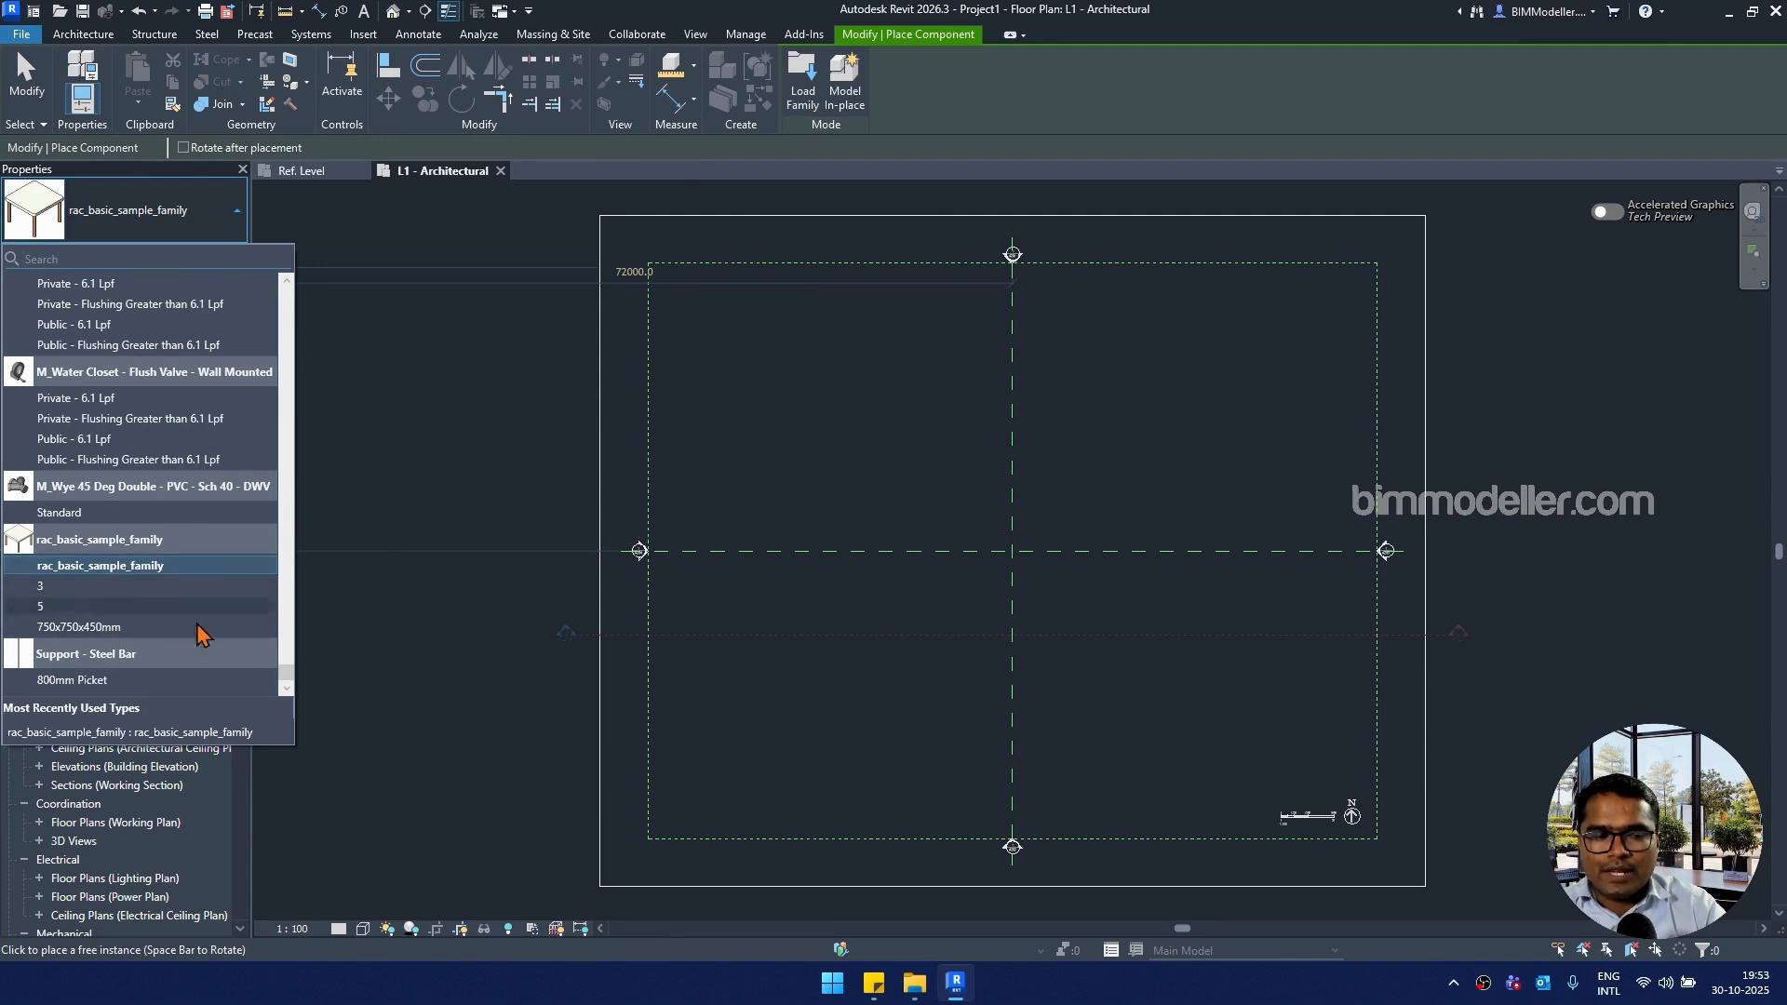
scroll(968, 506, up, 3)
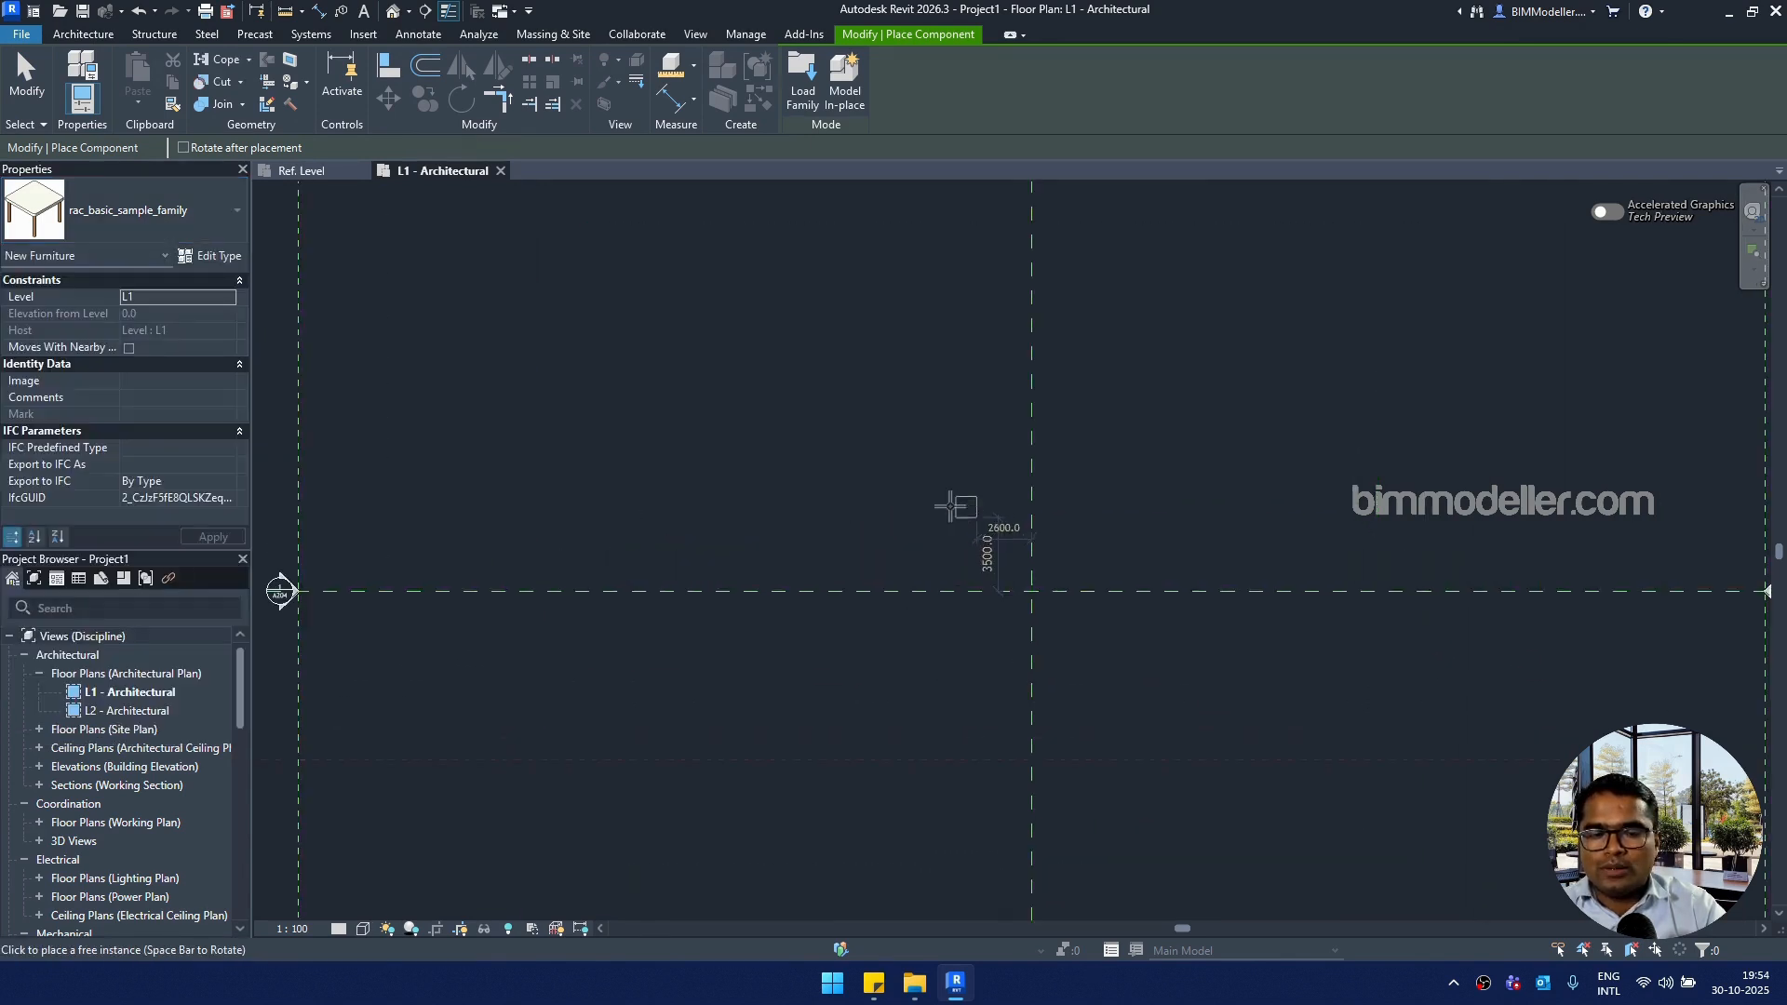
scroll(951, 506, up, 4)
click(879, 535)
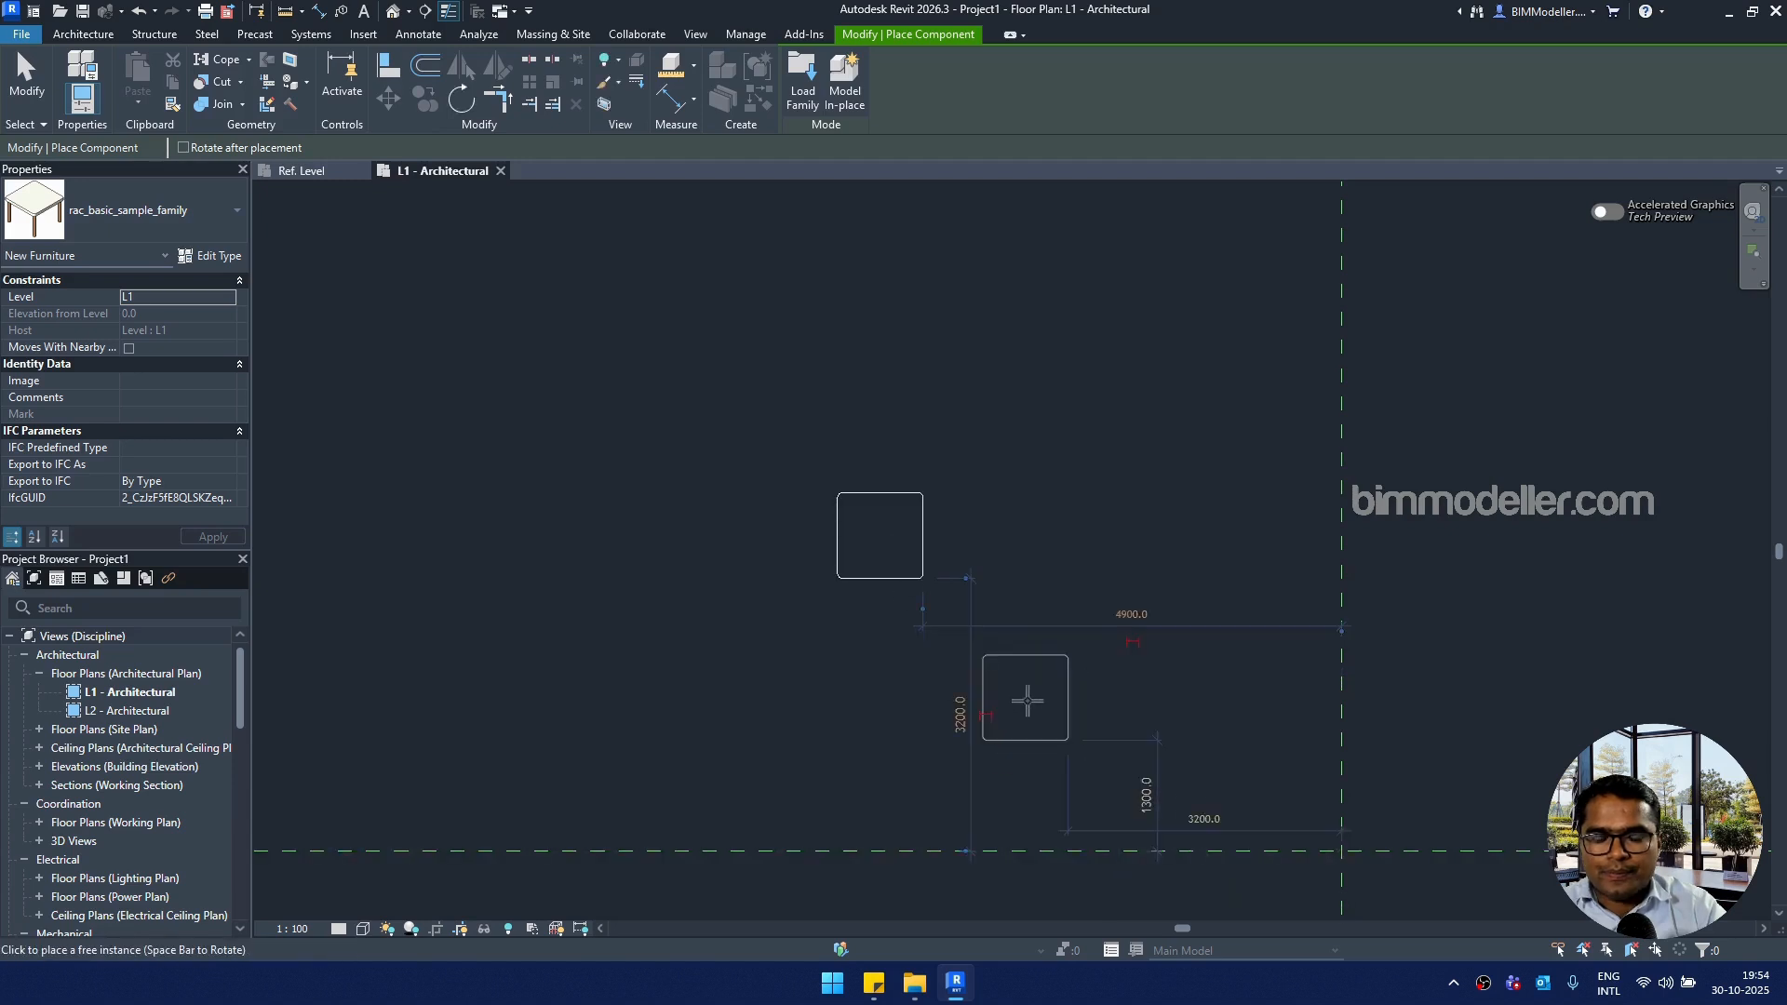
key(Escape)
key(Escape)
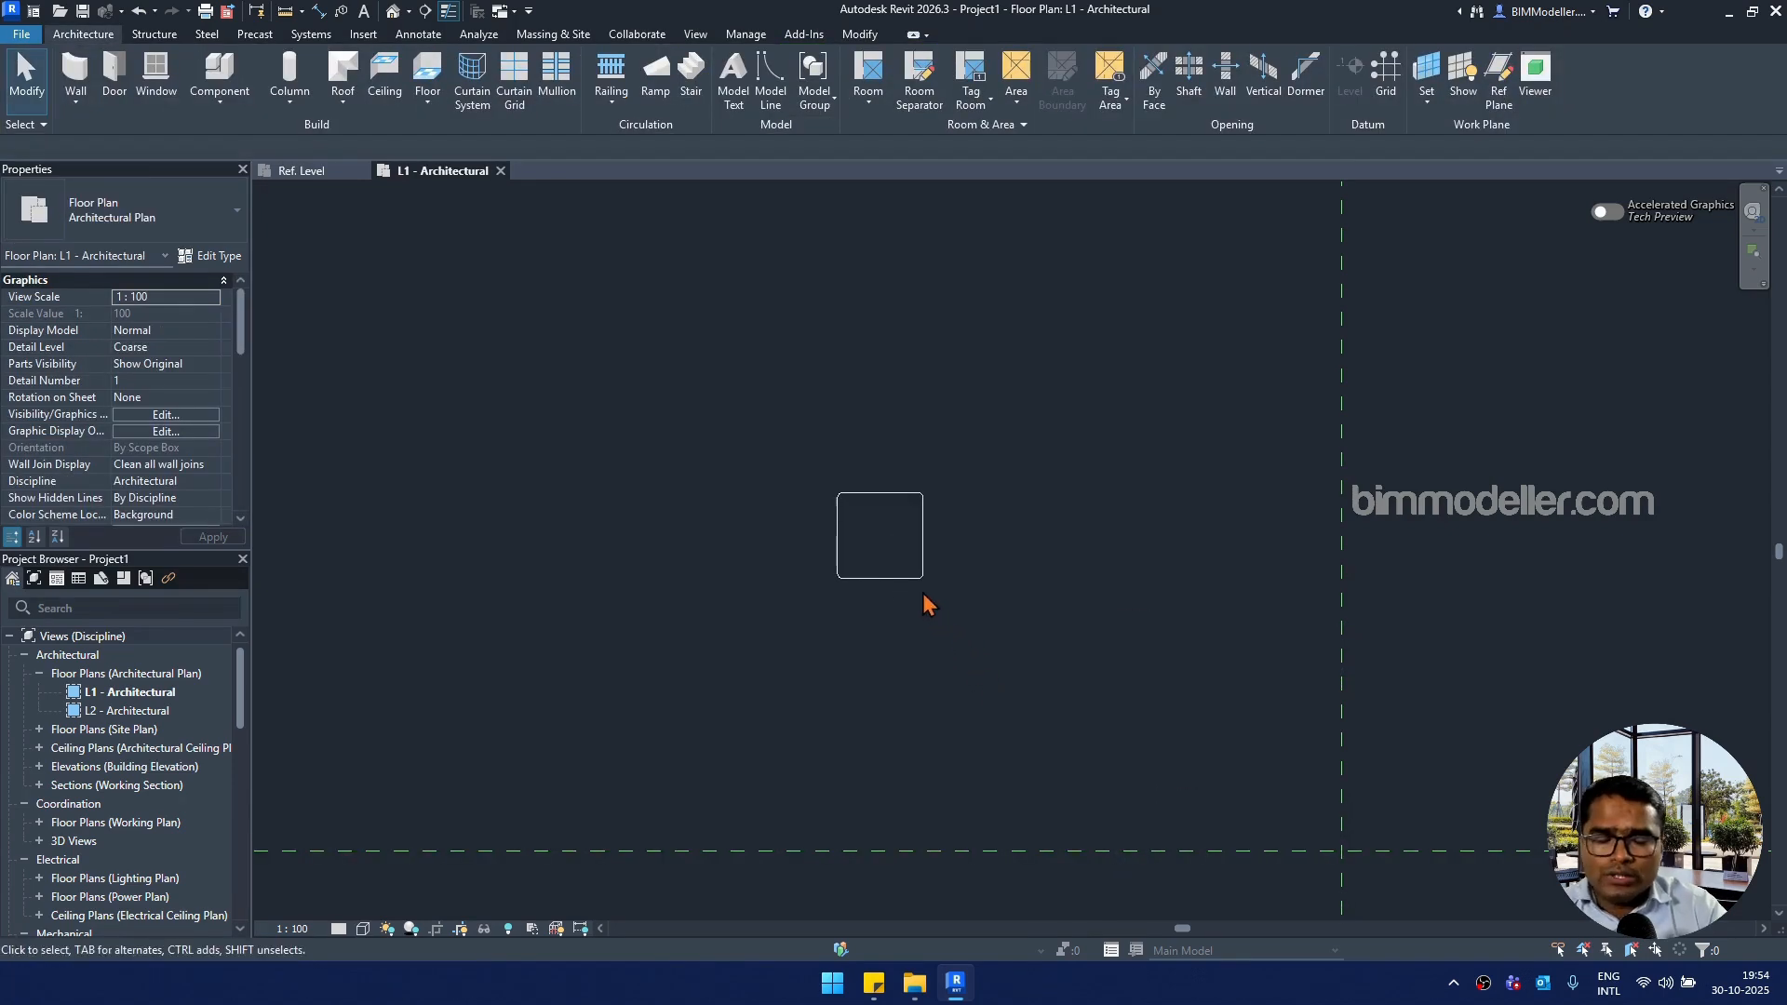